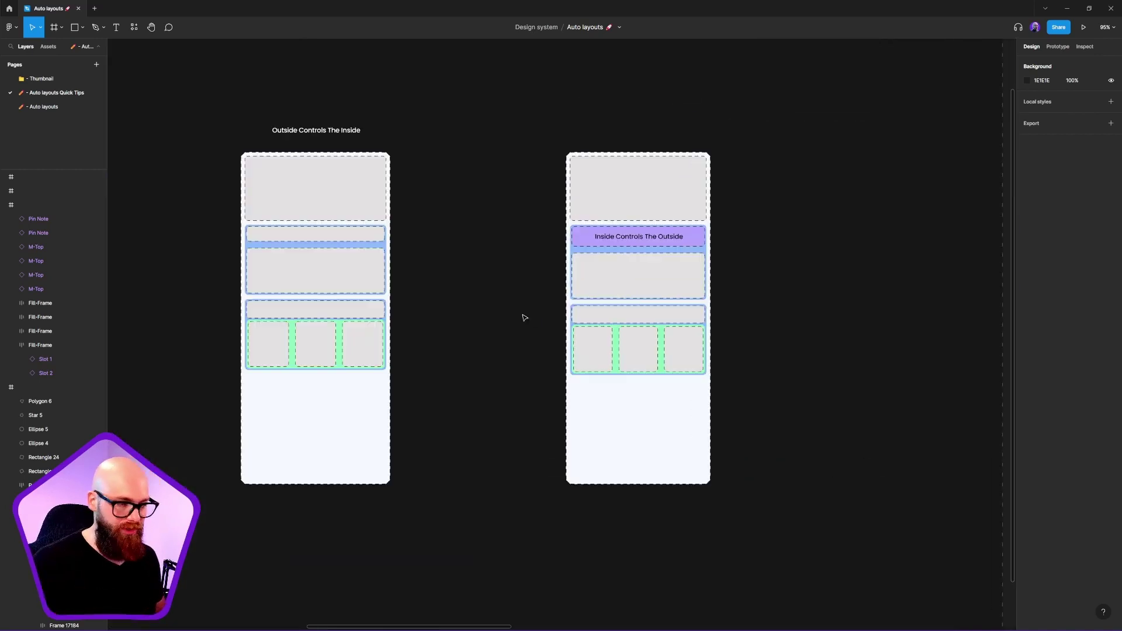
Try widening the frame below the "Outside Controls The Inside" heading to about 669 px, and undo the resize.
left_click(309, 408)
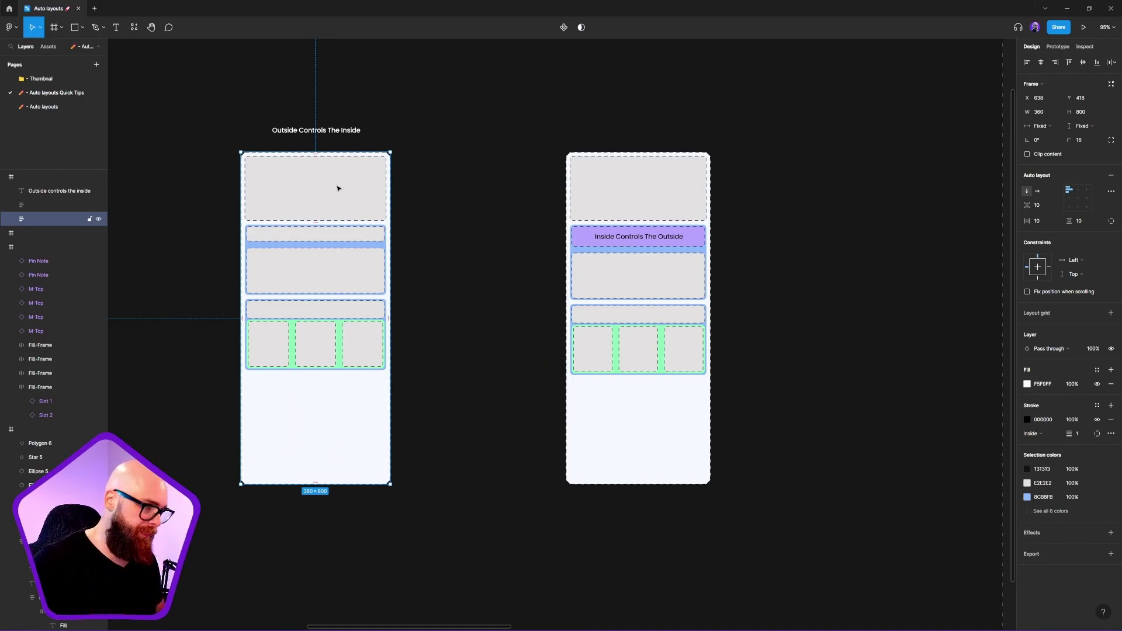
left_click(342, 130)
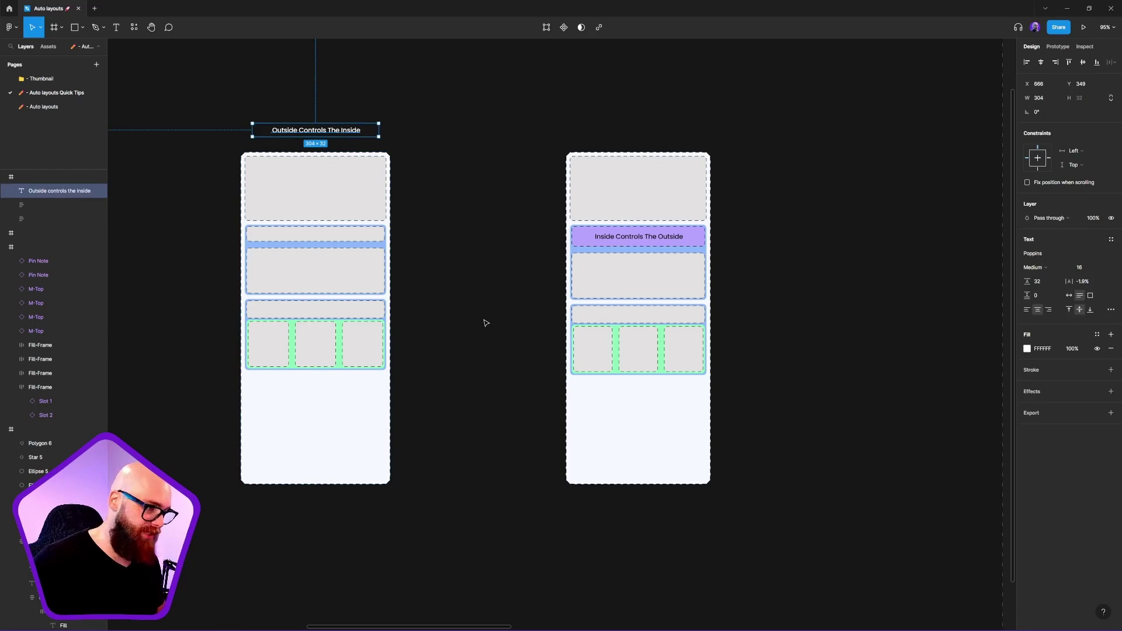
left_click(367, 390)
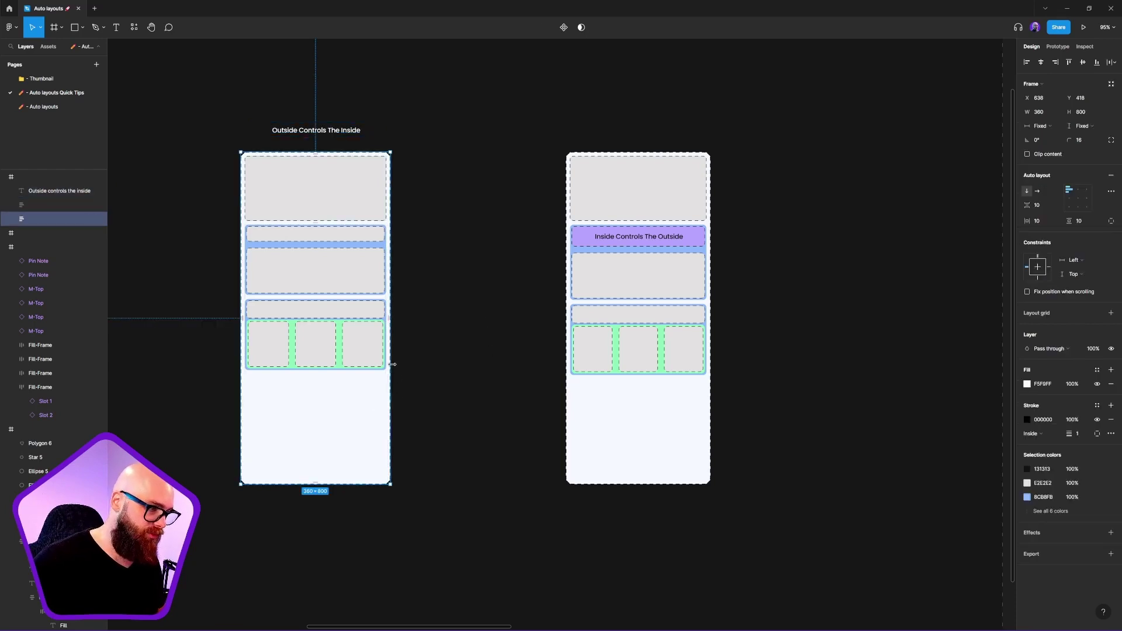
left_click_drag(392, 364, 519, 371)
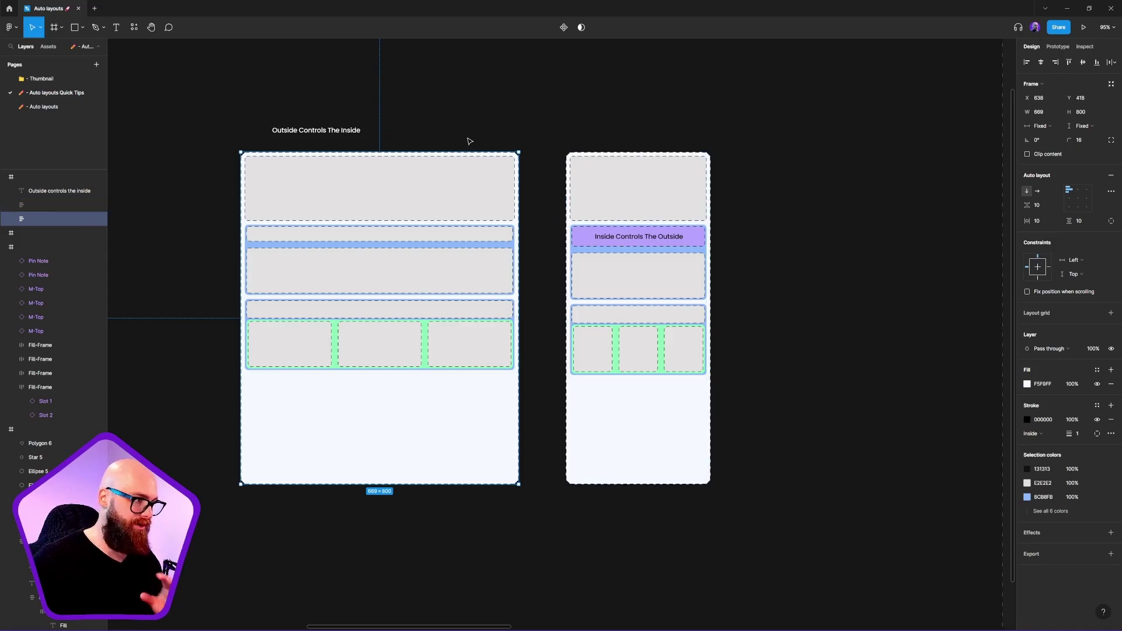
key("ctrl+z")
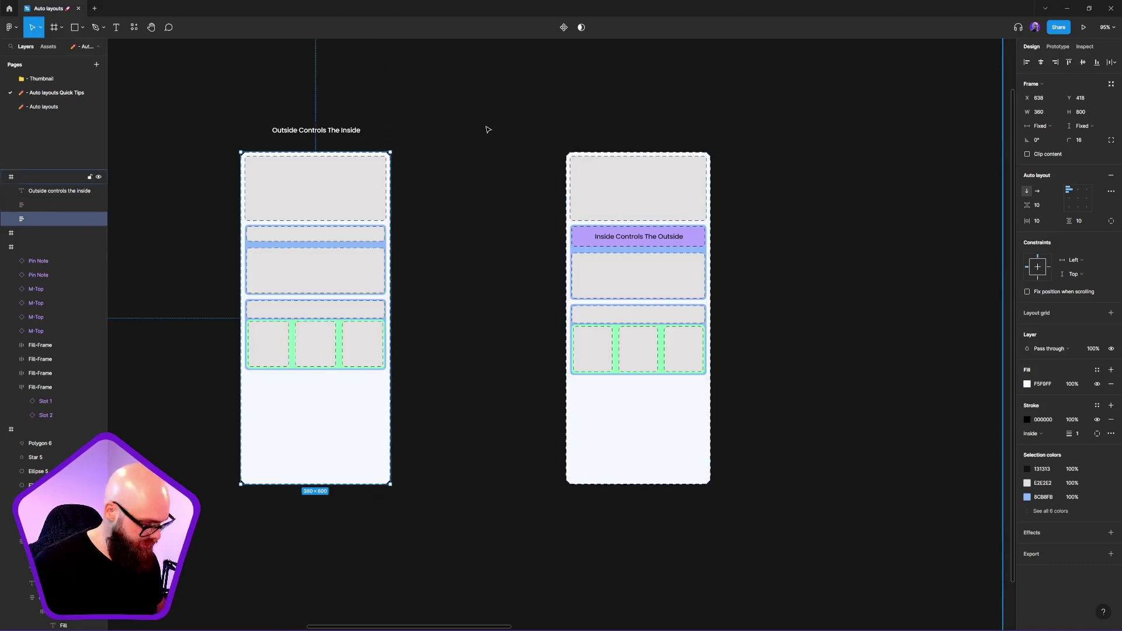
key("ctrl+z")
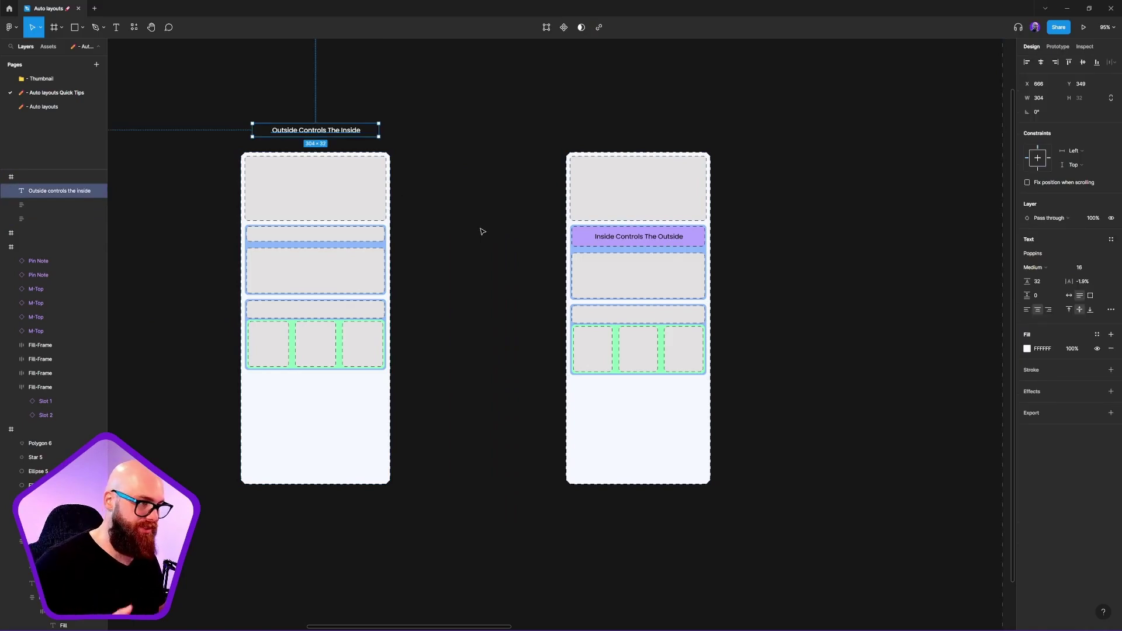
Stretch the frame below the "Outside Controls The Inside" heading to about 580 px wide and shrink it back.
left_click(368, 390)
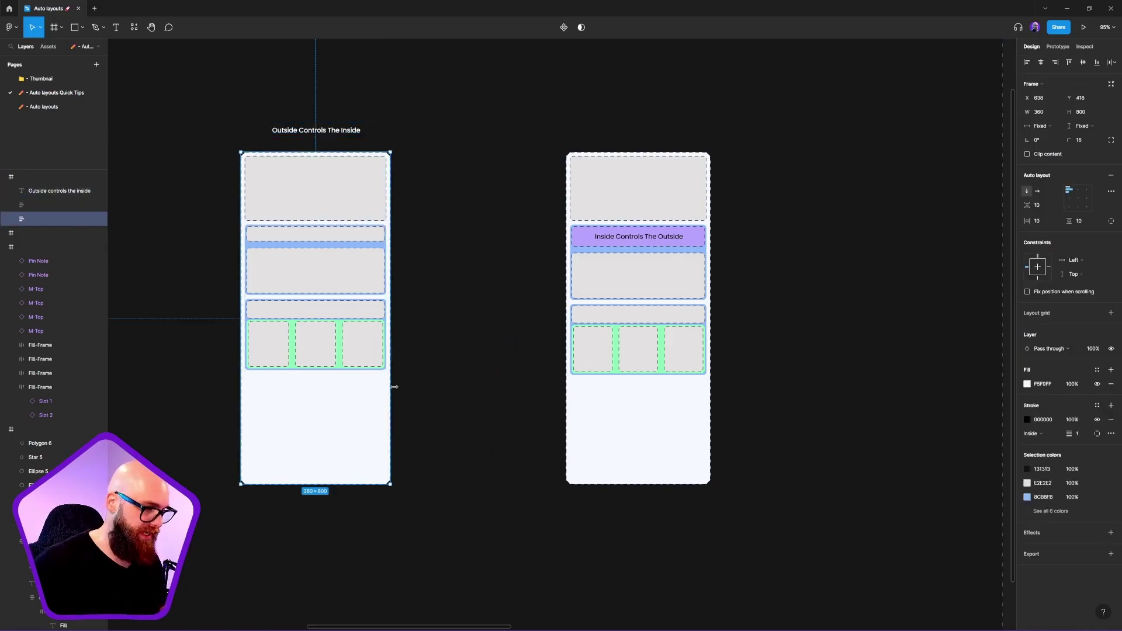
left_click_drag(390, 383, 479, 374)
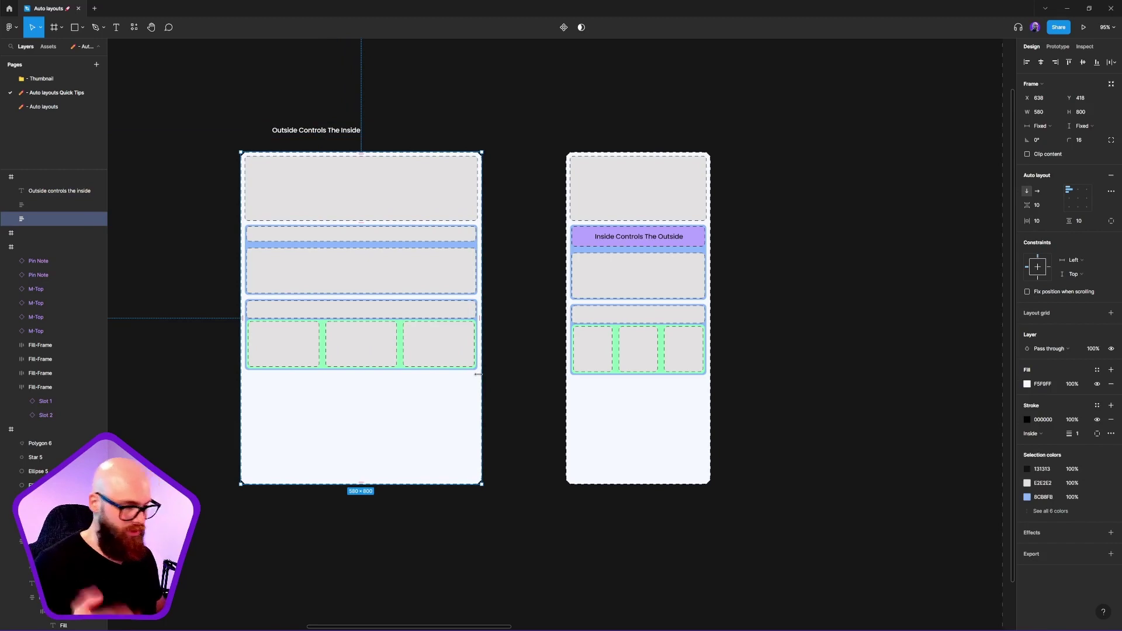
left_click_drag(478, 374, 390, 374)
Extend the "Inside Controls The Outside" text to three repetitions of the phrase and widen its text layer to about 728 px.
left_click(693, 242)
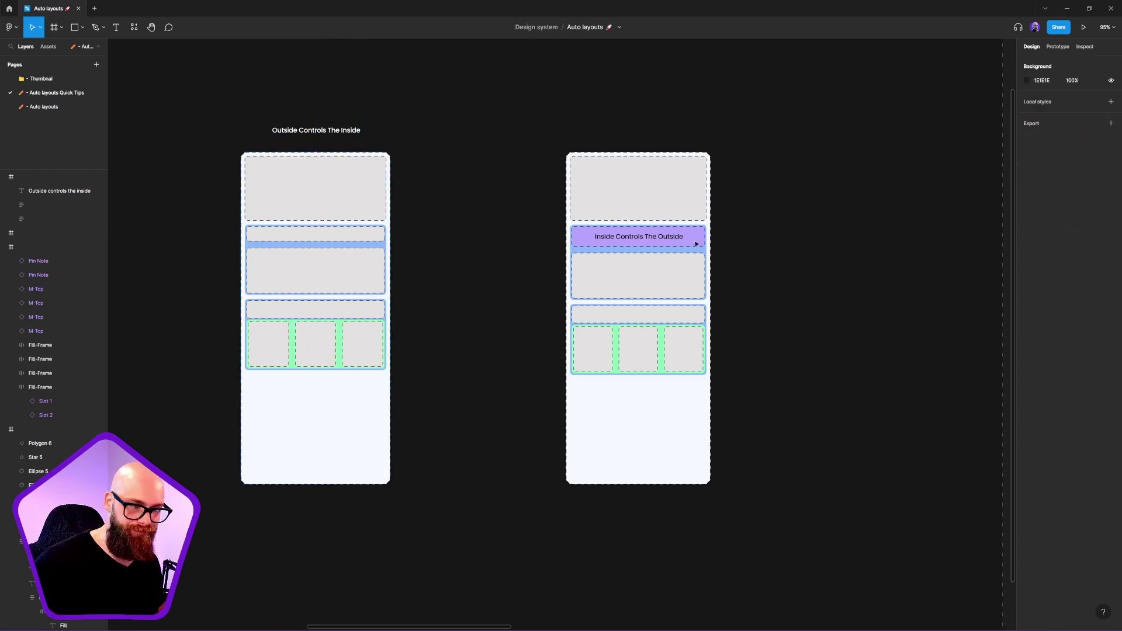
left_click(694, 242)
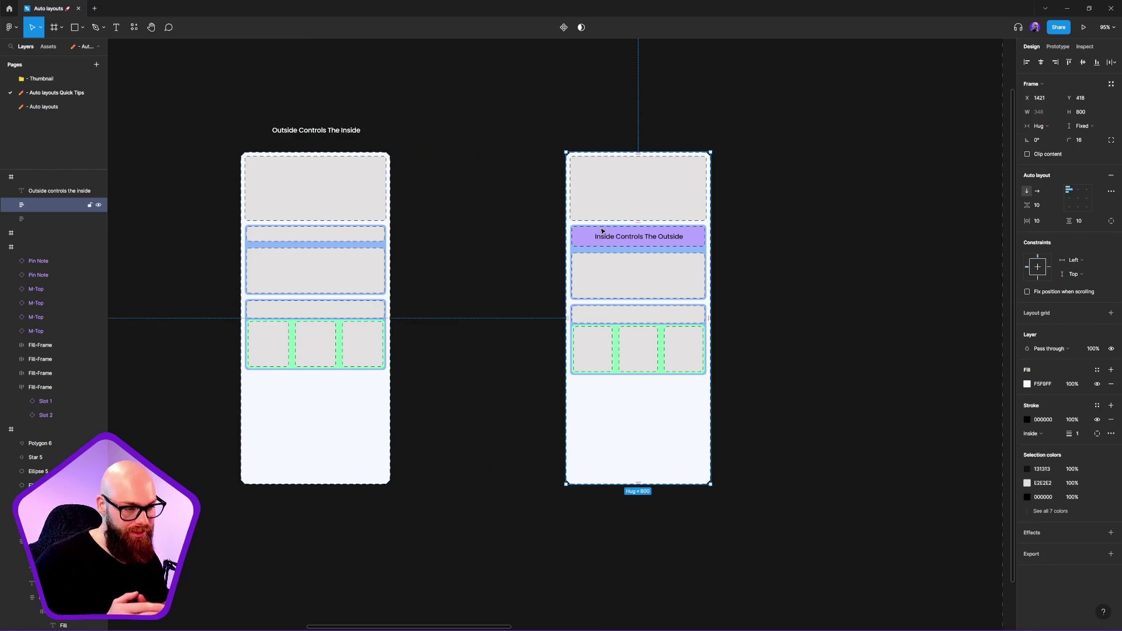
left_click(614, 237, "ctrl")
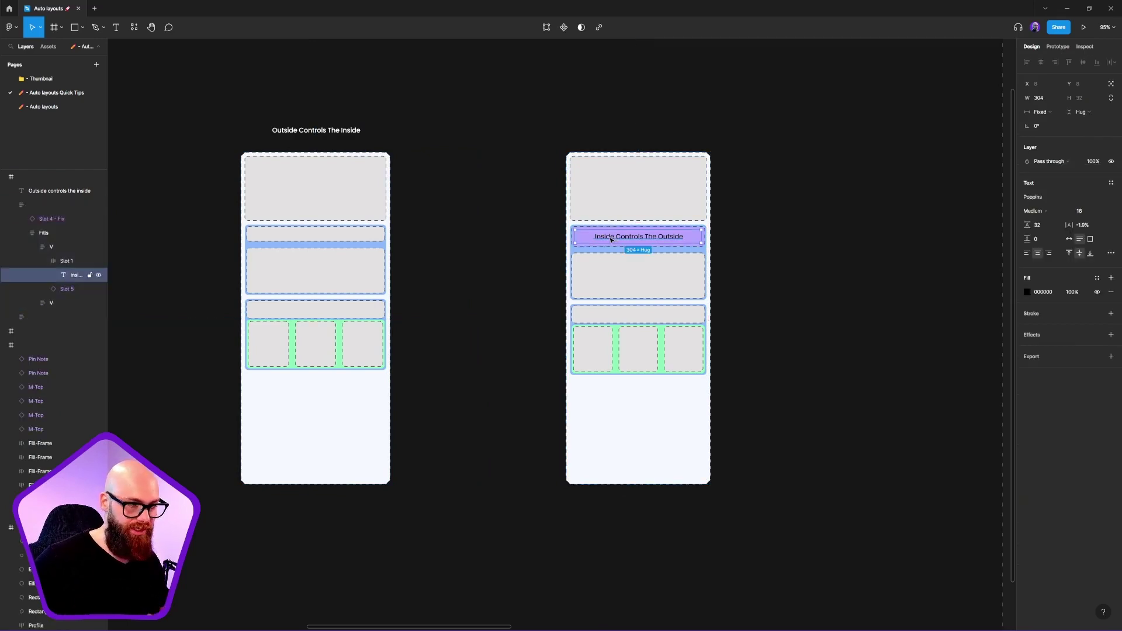
key("Return")
key("ctrl+c")
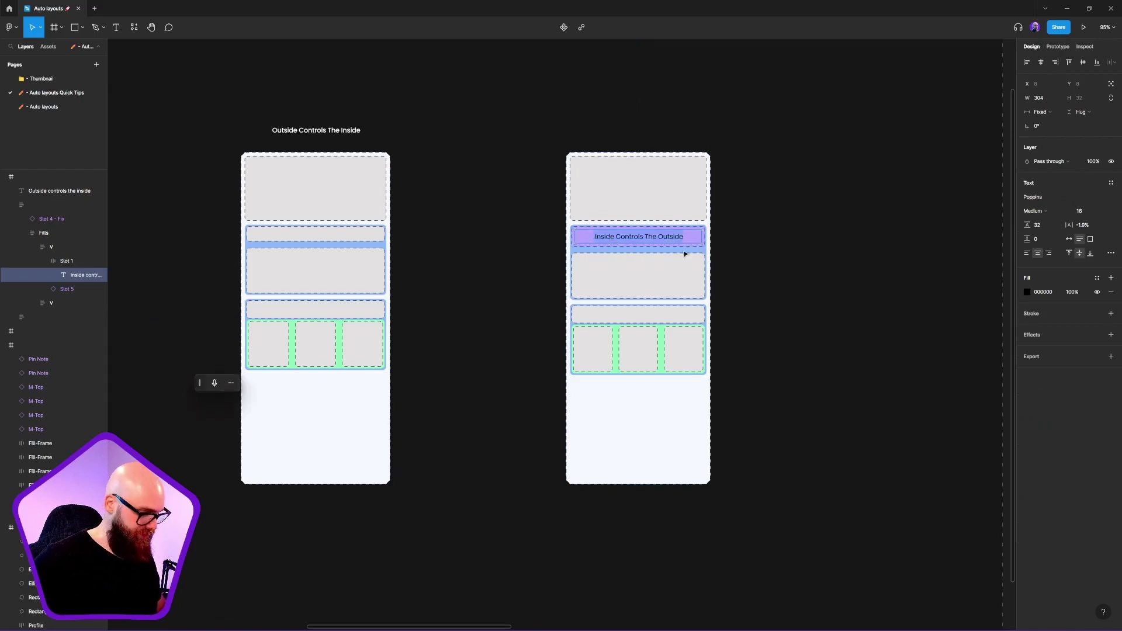
key("Right")
key("ctrl+v")
key("ctrl+v")
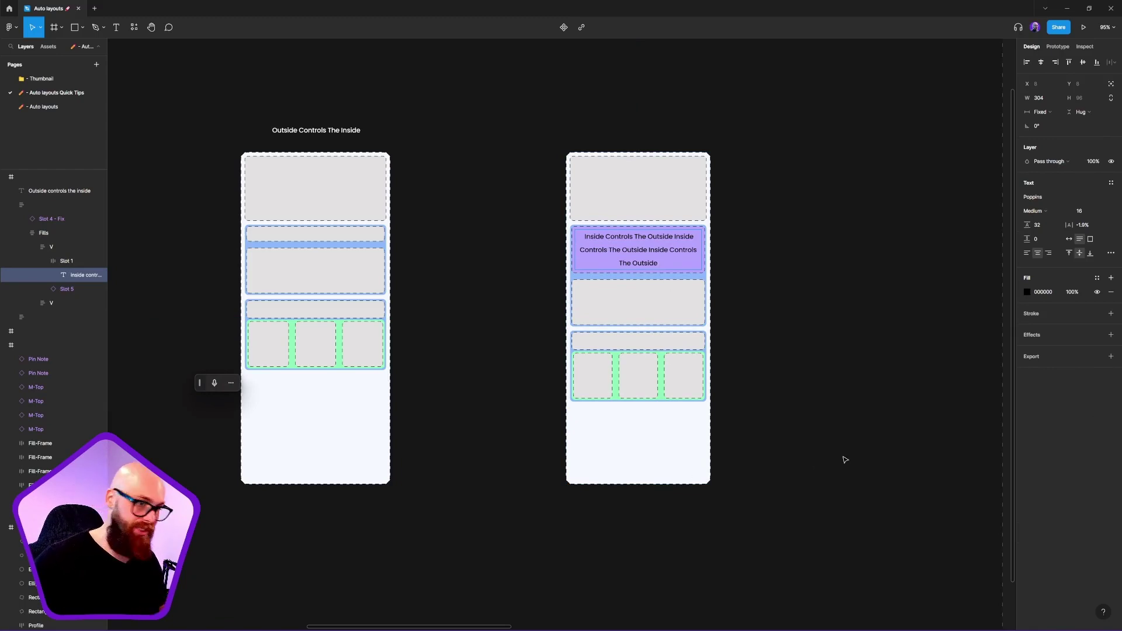
key("Escape")
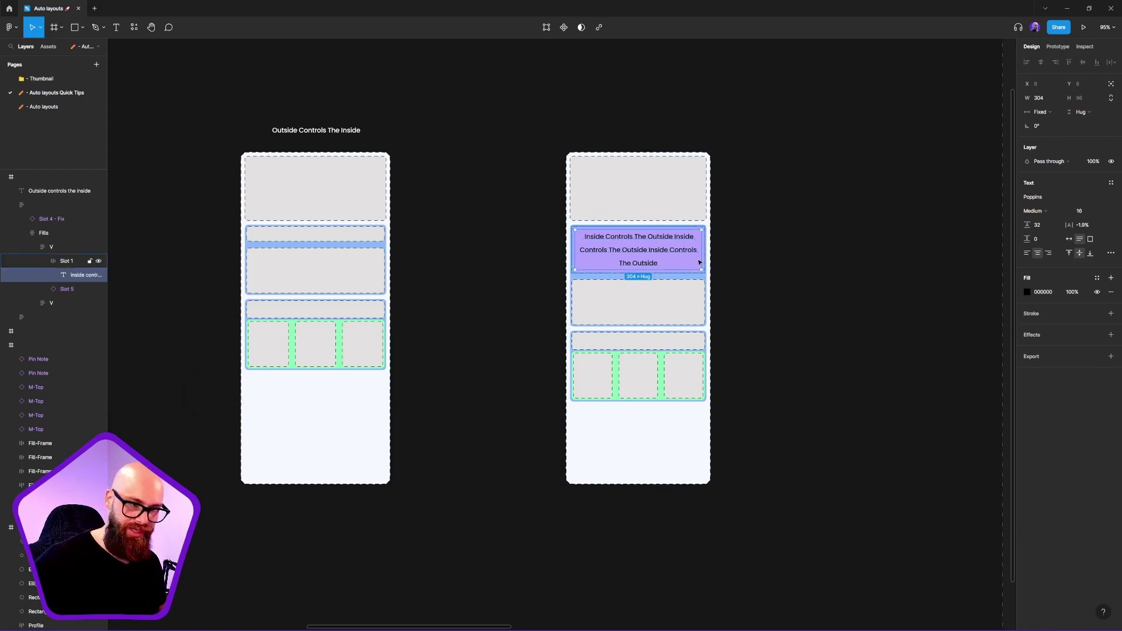
left_click_drag(701, 256, 878, 248)
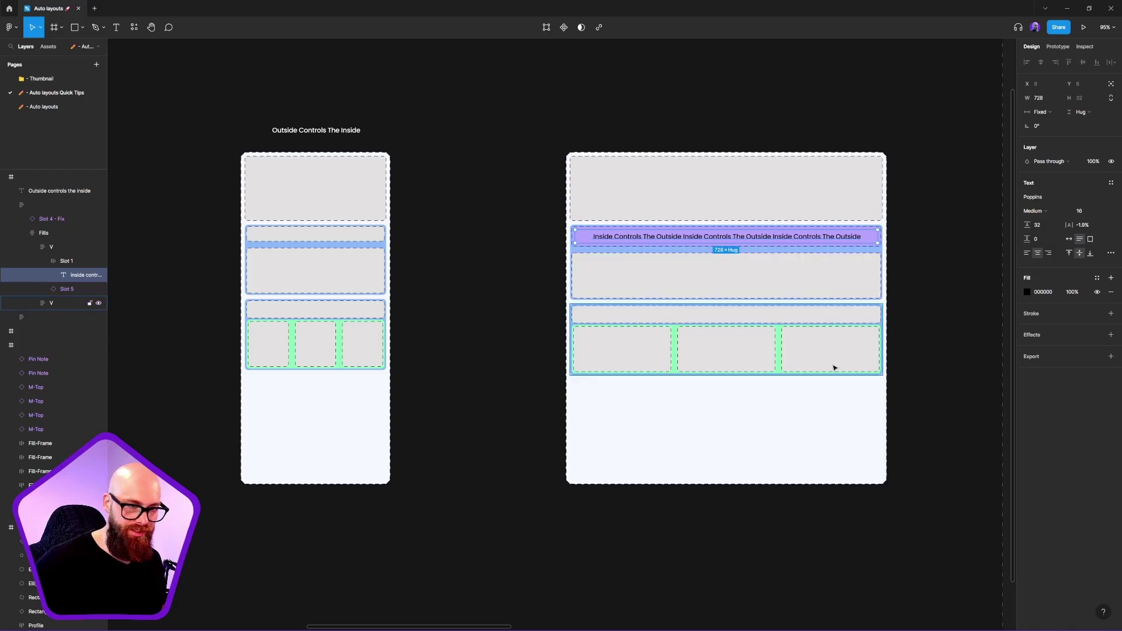
left_click(927, 378)
Duplicate the two-slot frame under the "Fix" label and place the copy above that label.
scroll(268, 343, "right", 5)
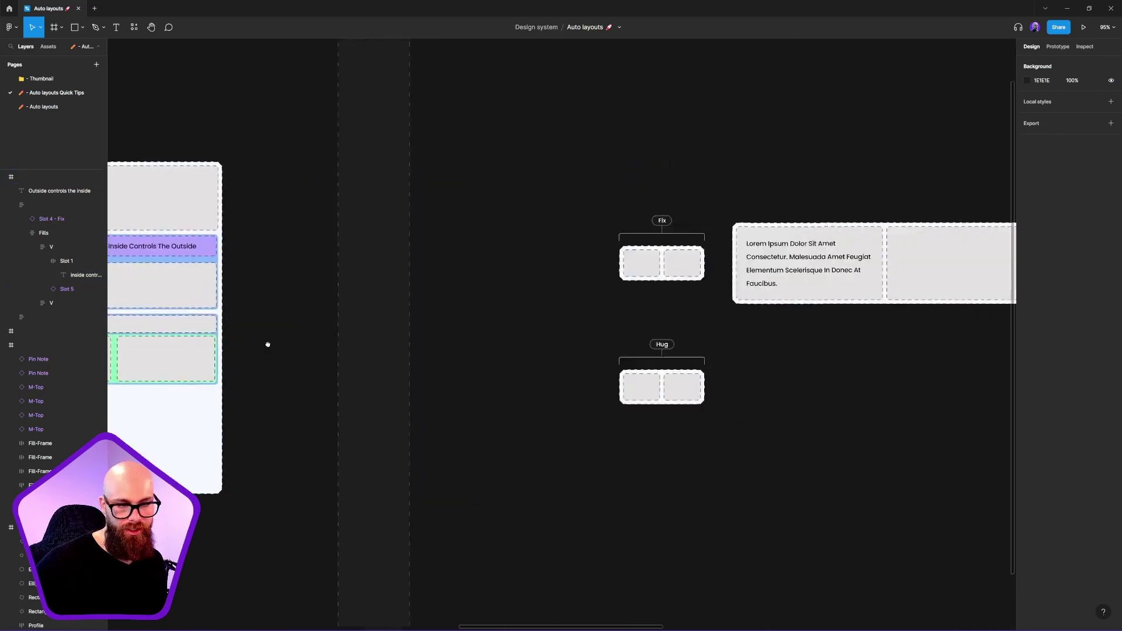
scroll(531, 318, "down", 3)
scroll(420, 330, "up", 5)
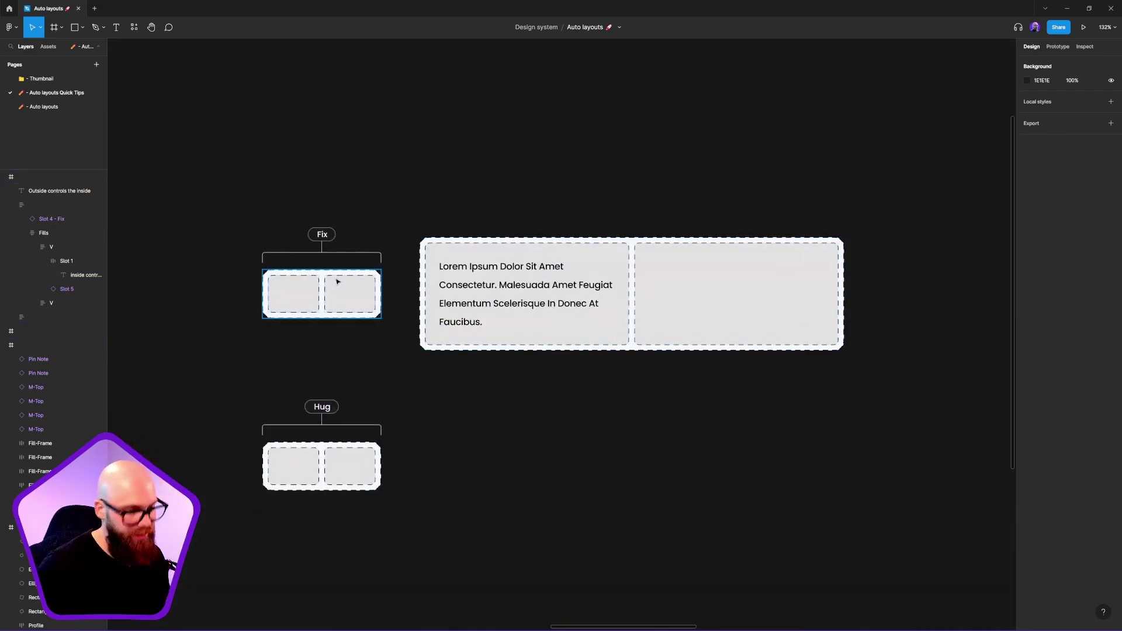
scroll(297, 314, "left", 2)
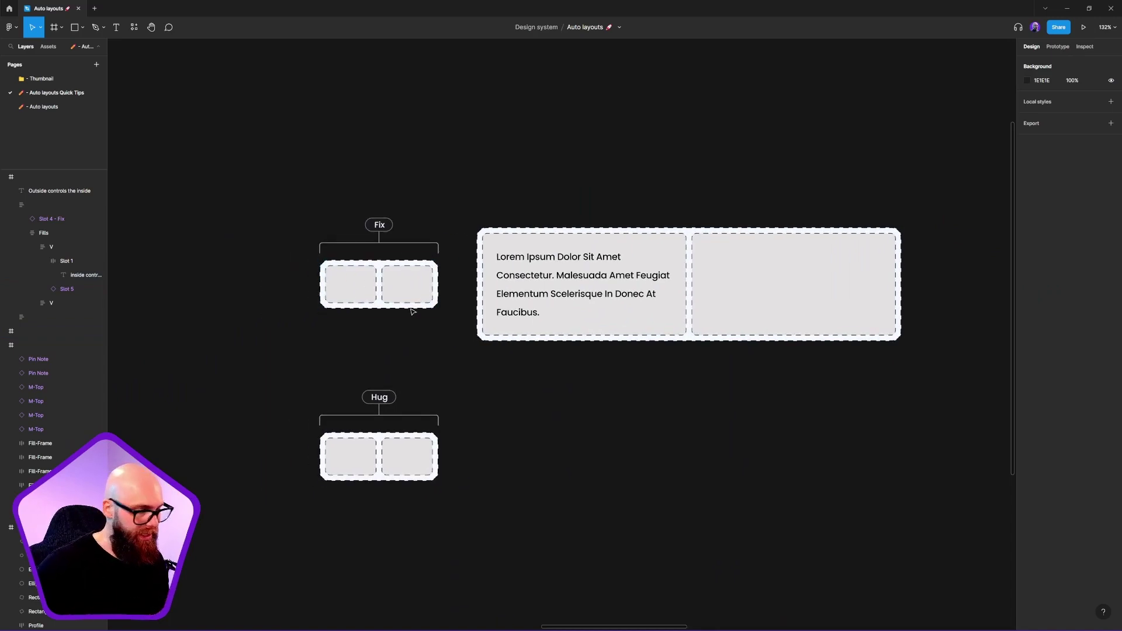
double_click(401, 287)
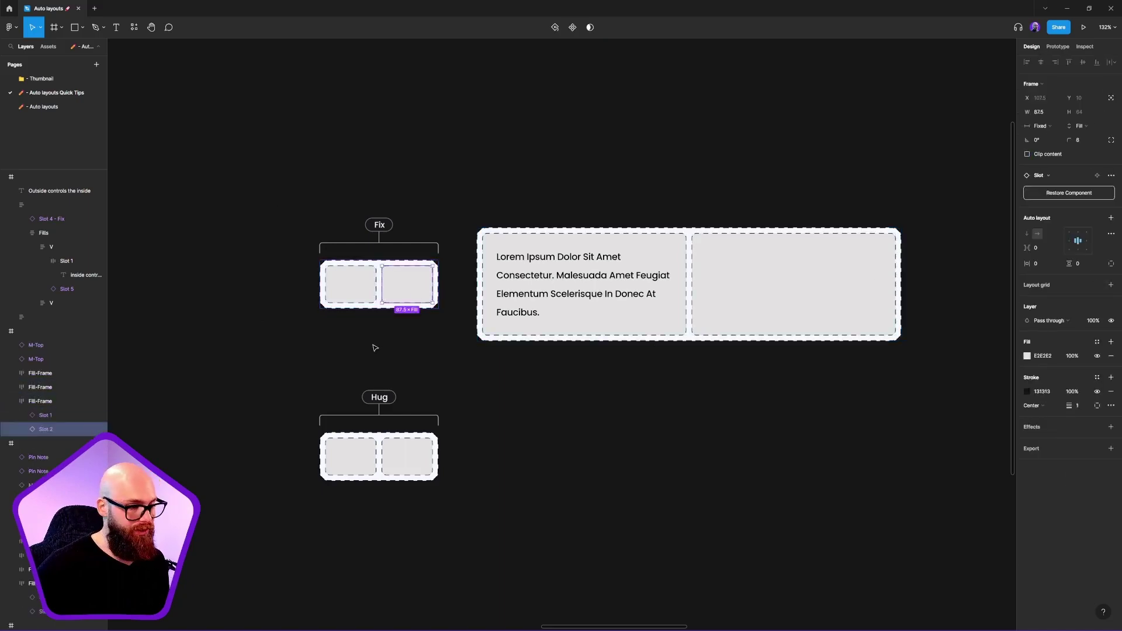
left_click_drag(376, 346, 532, 401)
left_click(564, 345)
left_click(513, 325)
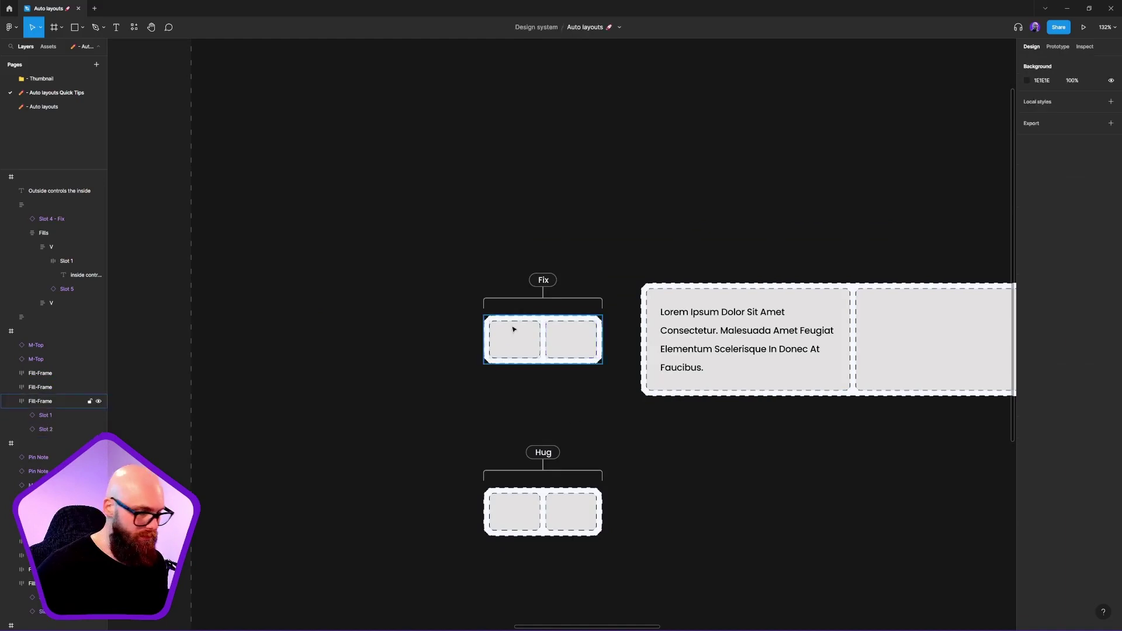
scroll(503, 275, "up", 1)
key("ctrl+d")
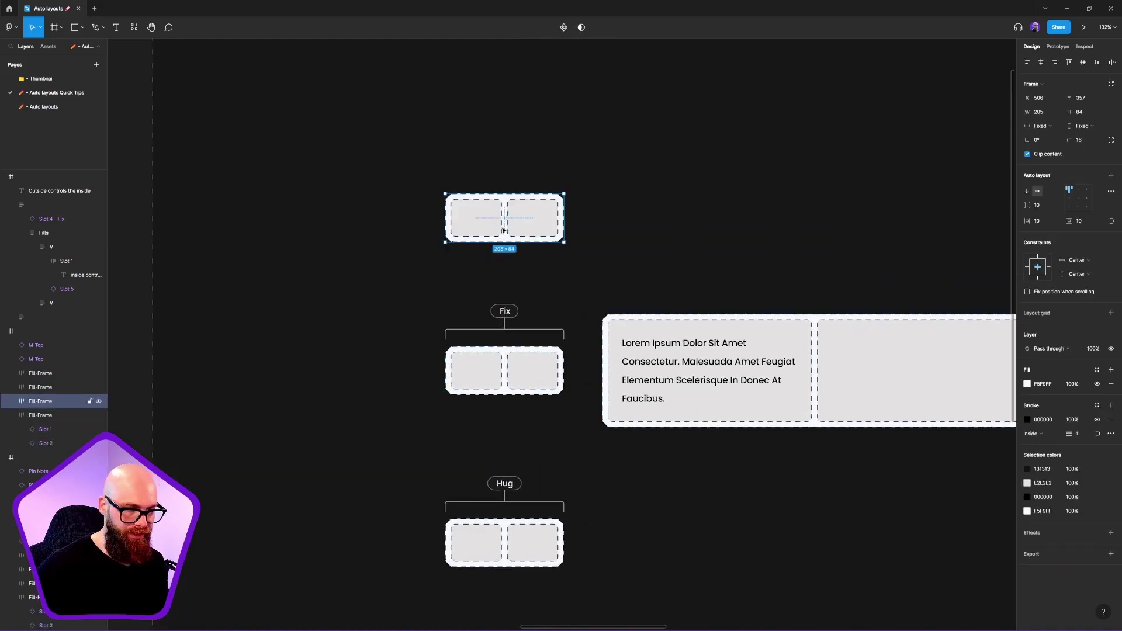
Check the resizing settings of both slots in the duplicated frame and widen the frame to about 310 px.
scroll(496, 219, "up", 5)
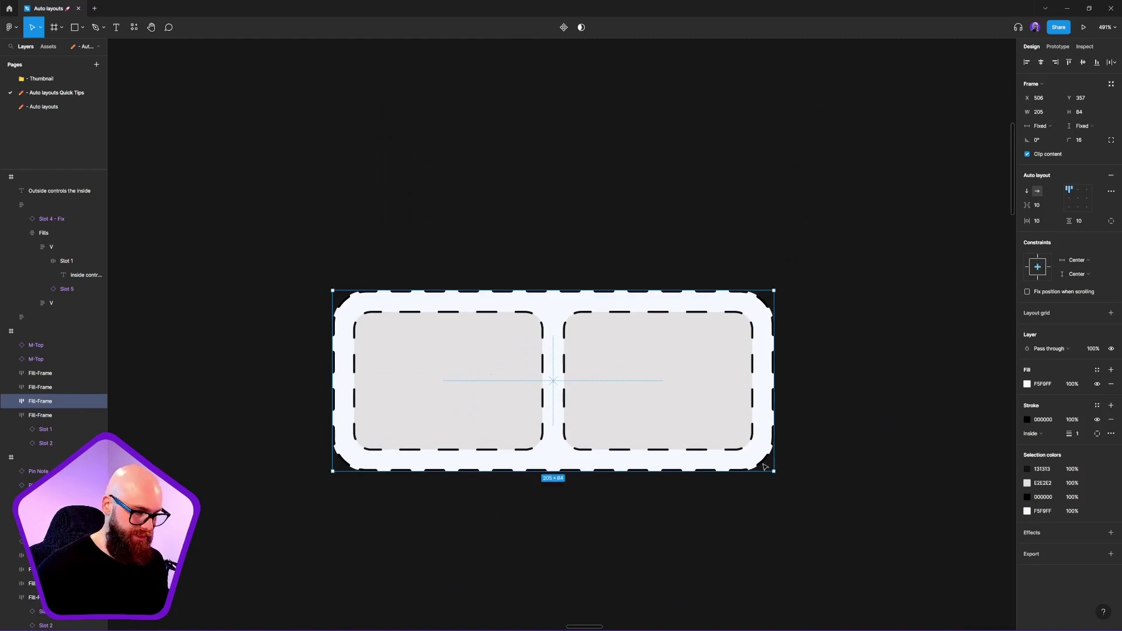
left_click_drag(979, 412, 777, 410)
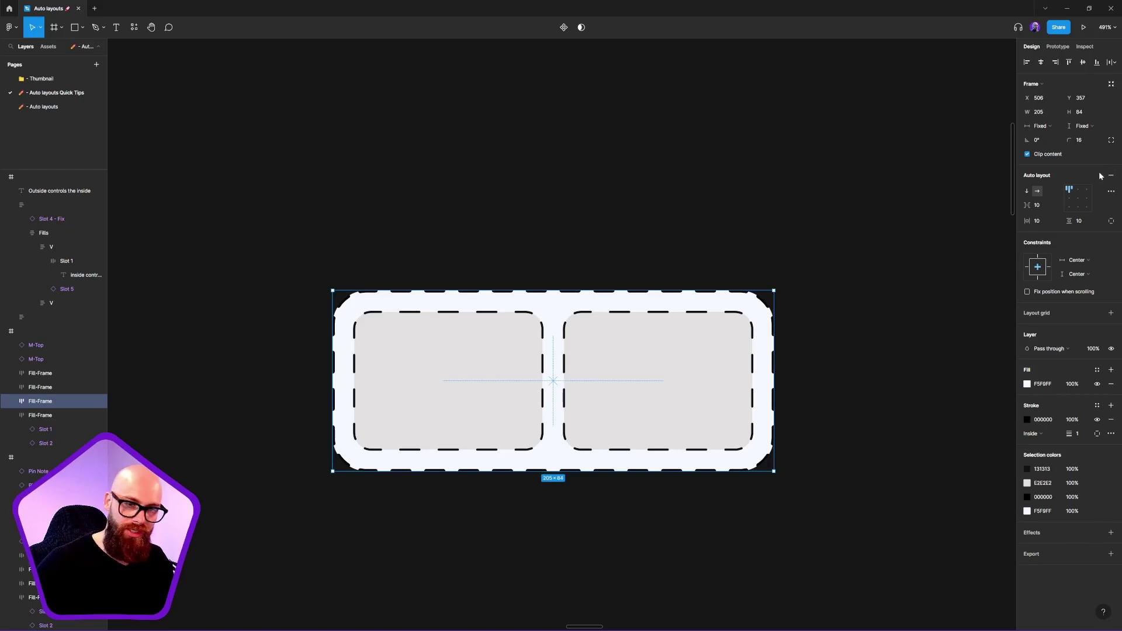
left_click(515, 344)
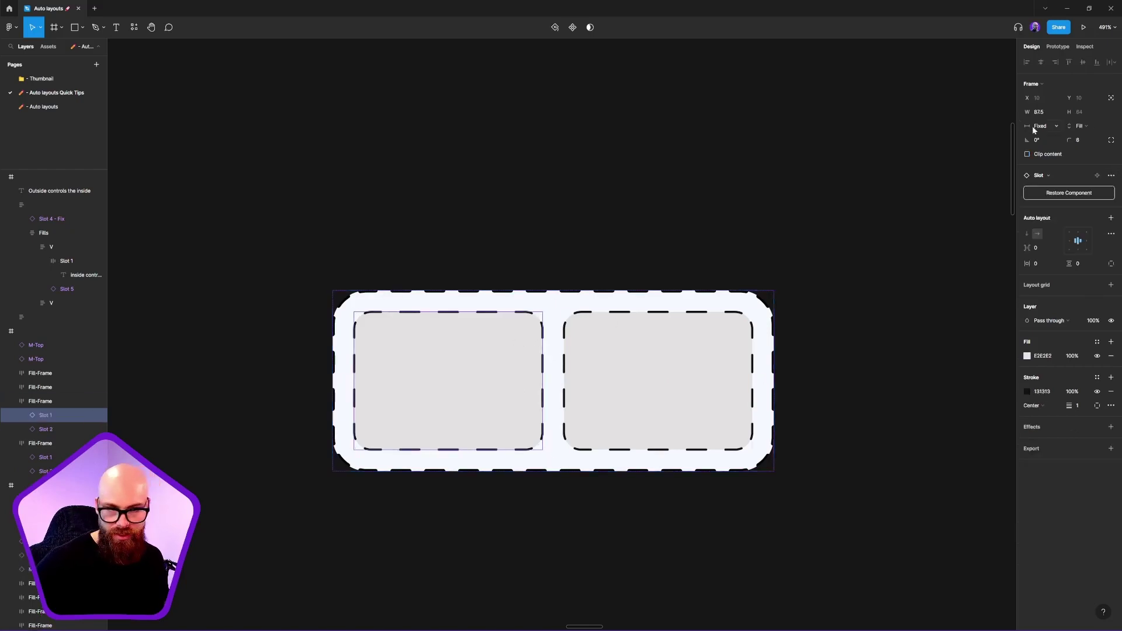
left_click(664, 393)
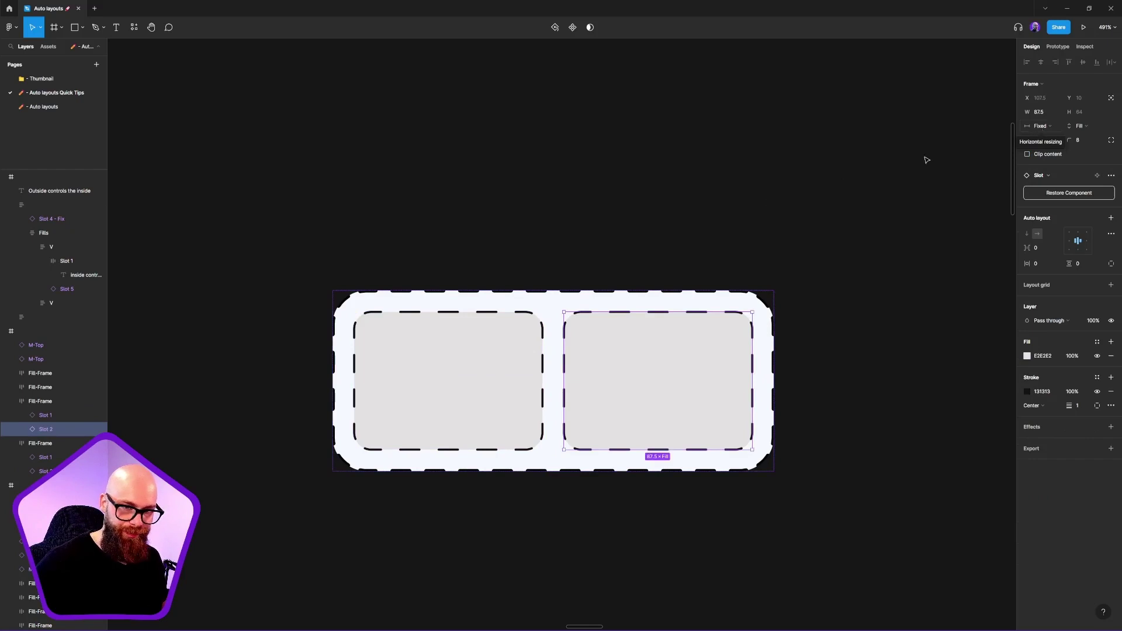
key("shift+Return")
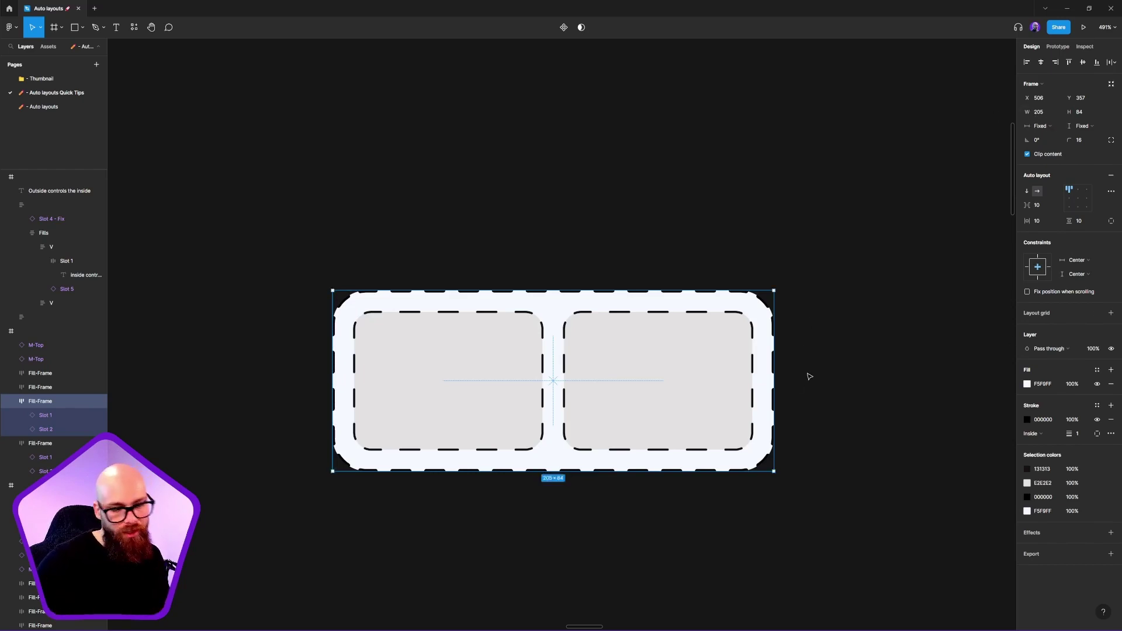
left_click_drag(773, 350, 1000, 344)
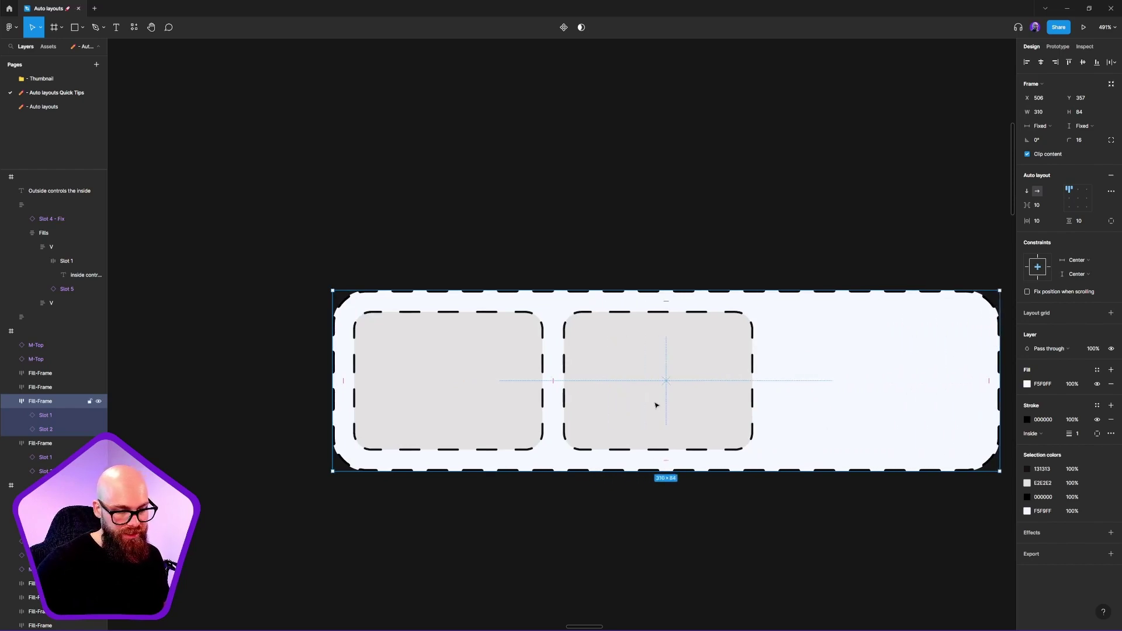
Set the horizontal resizing of both slots in the duplicated frame to Fill container.
scroll(359, 401, "down", 1)
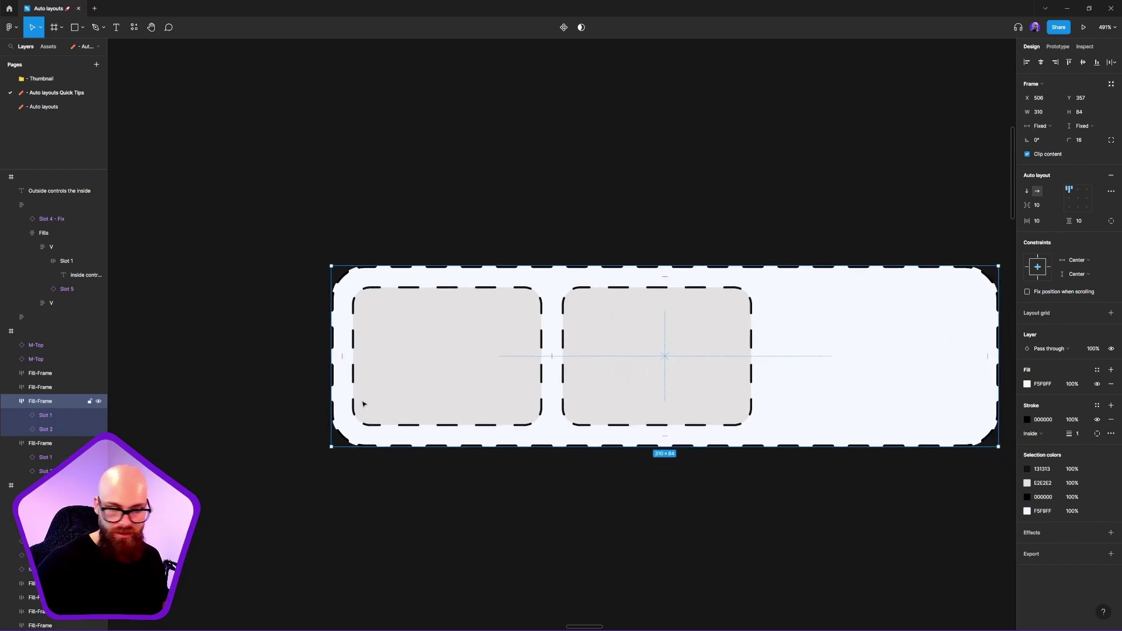
scroll(579, 406, "right", 2)
scroll(579, 405, "down", 1)
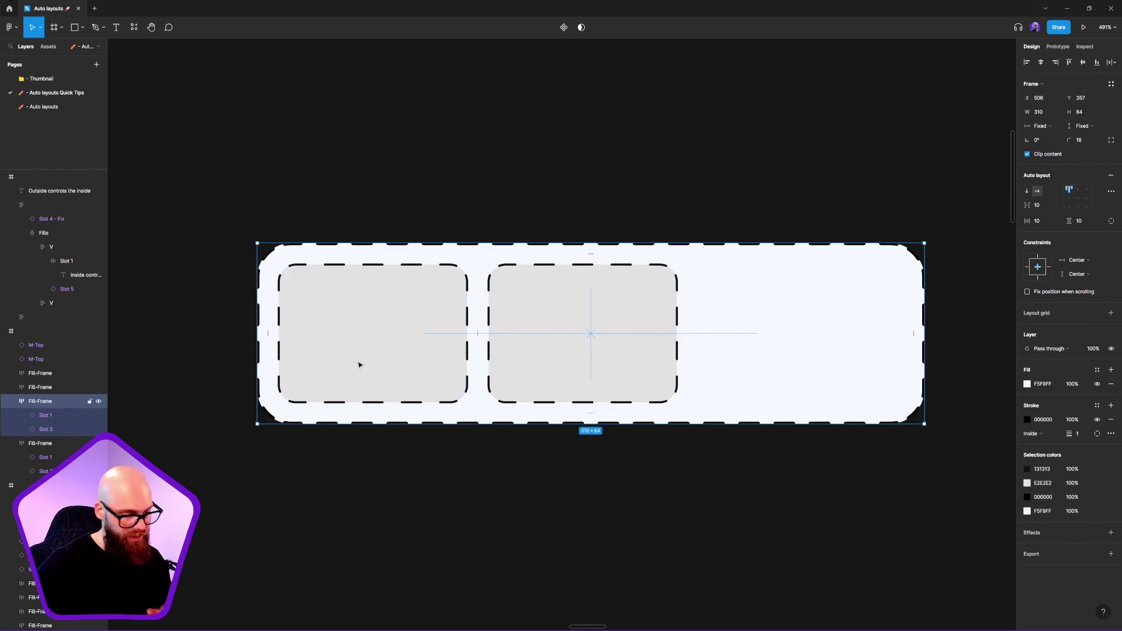
left_click(383, 375)
left_click(606, 353, "shift")
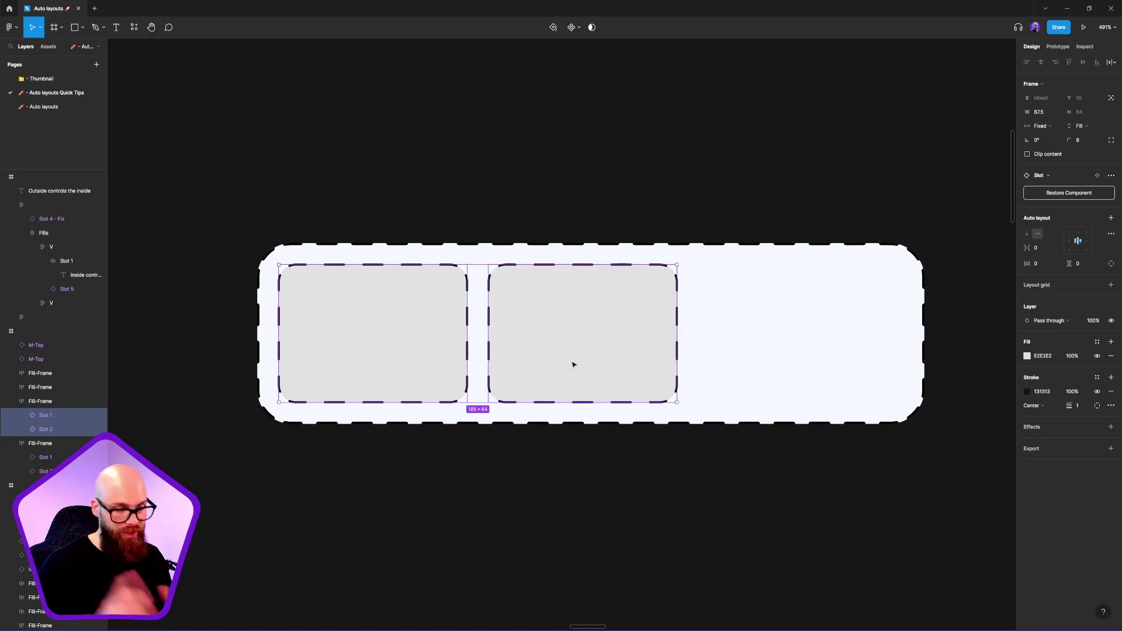
left_click(1038, 129)
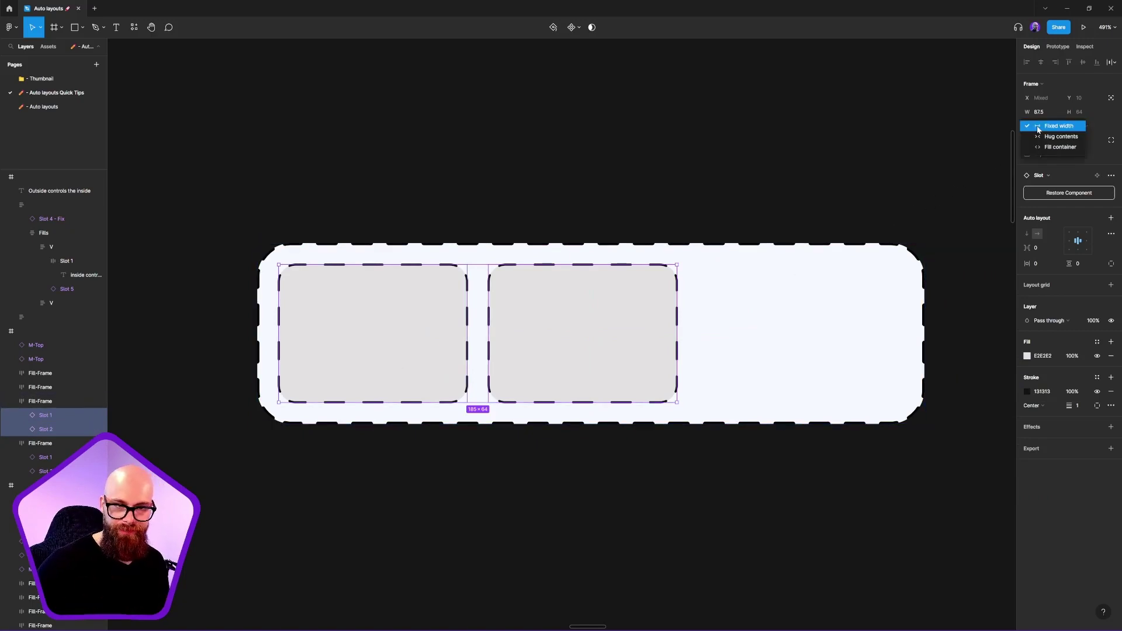
left_click(1039, 147)
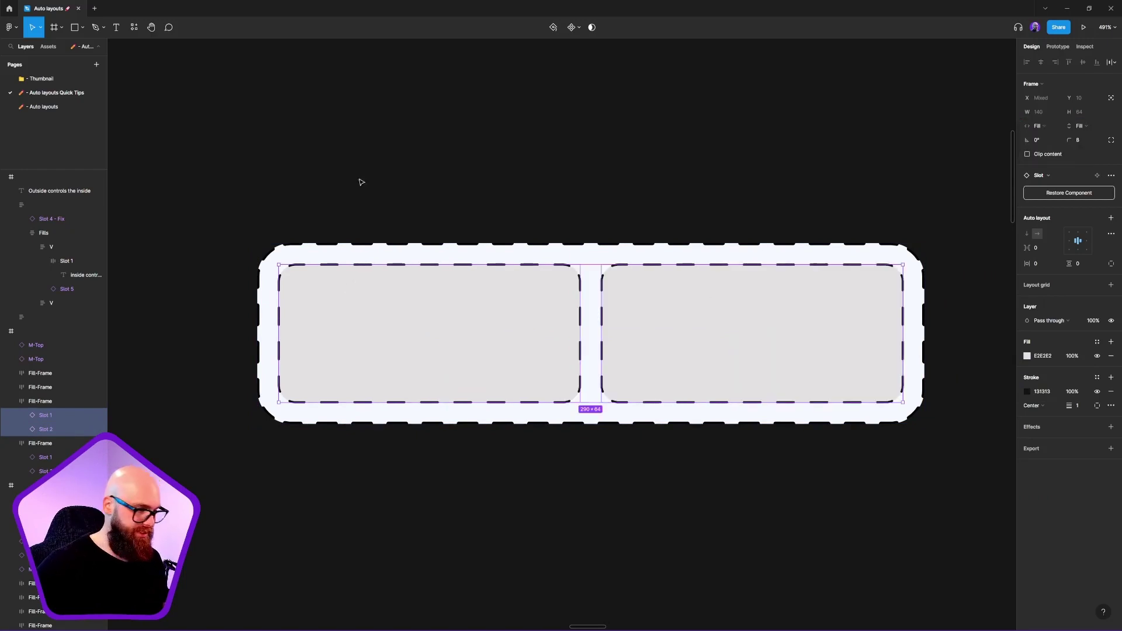
Widen the duplicated frame to about 333 px to test how its two filling slots stretch.
left_click(653, 453)
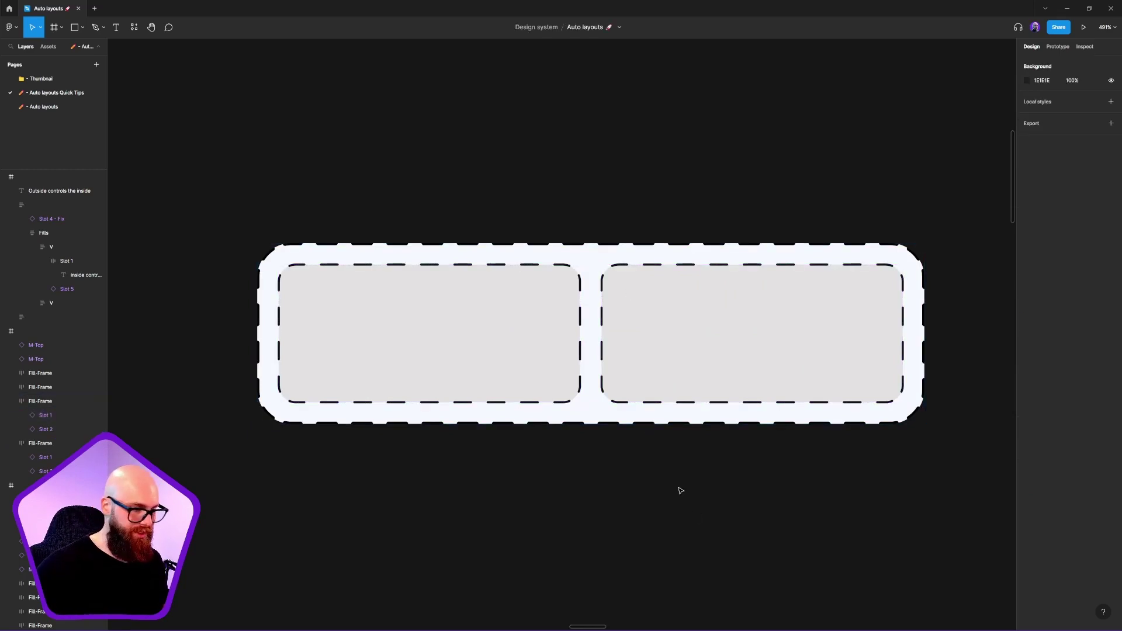
left_click(713, 326)
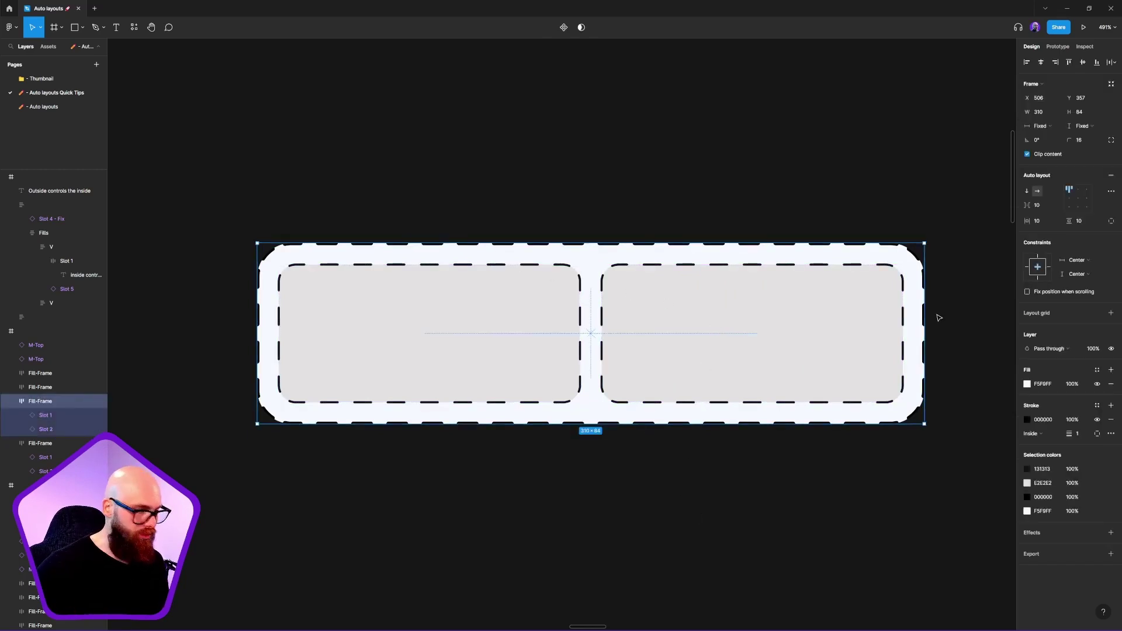
left_click_drag(925, 328, 973, 339)
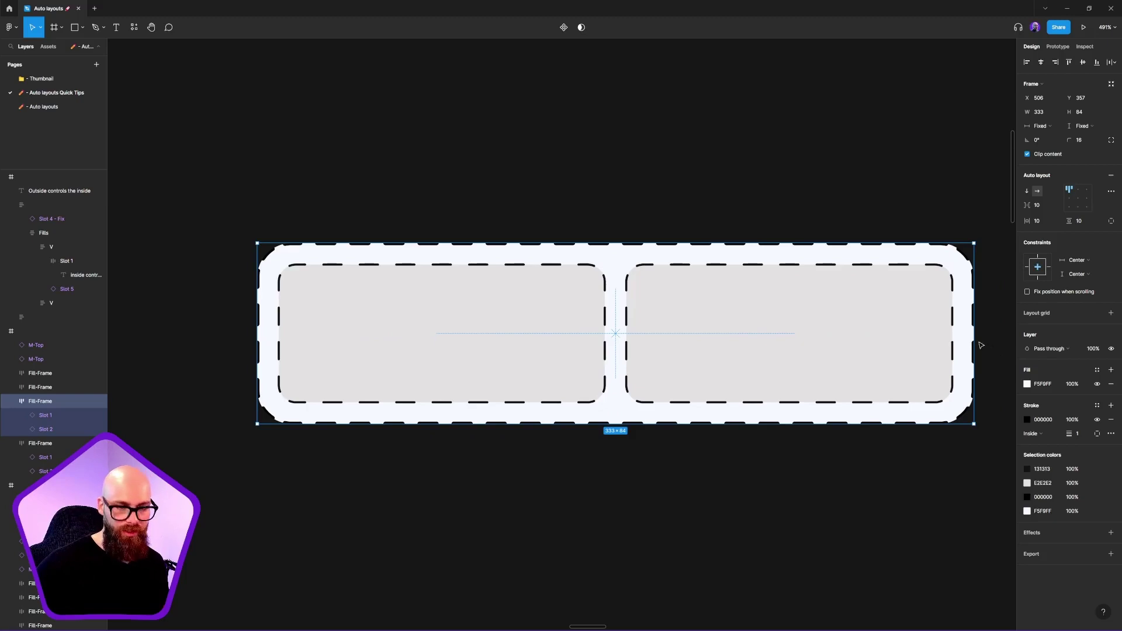
Narrow the frame with the two filling slots to about 273 px and place a duplicate of it above the original.
left_click_drag(975, 344, 841, 389)
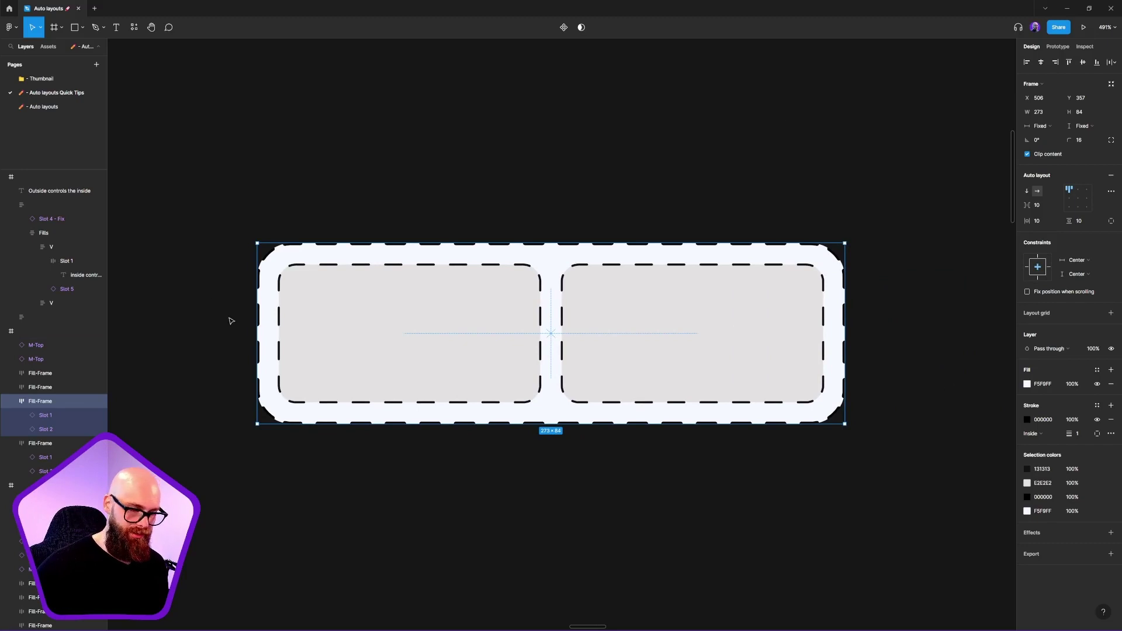
left_click(997, 271)
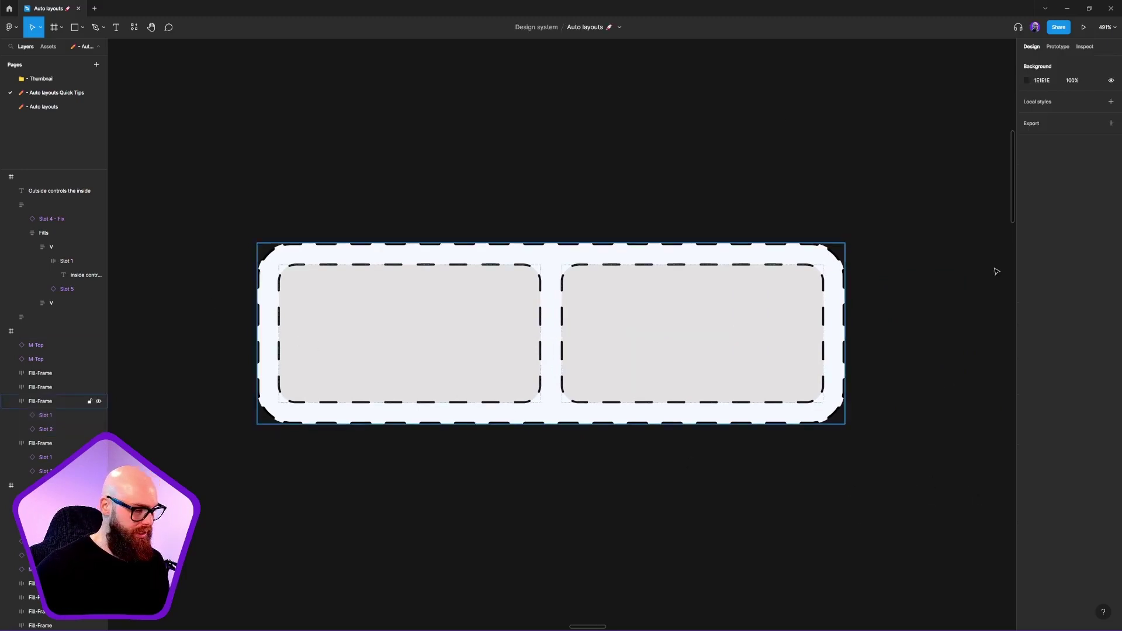
left_click(327, 405)
left_click_drag(704, 286, 748, 430)
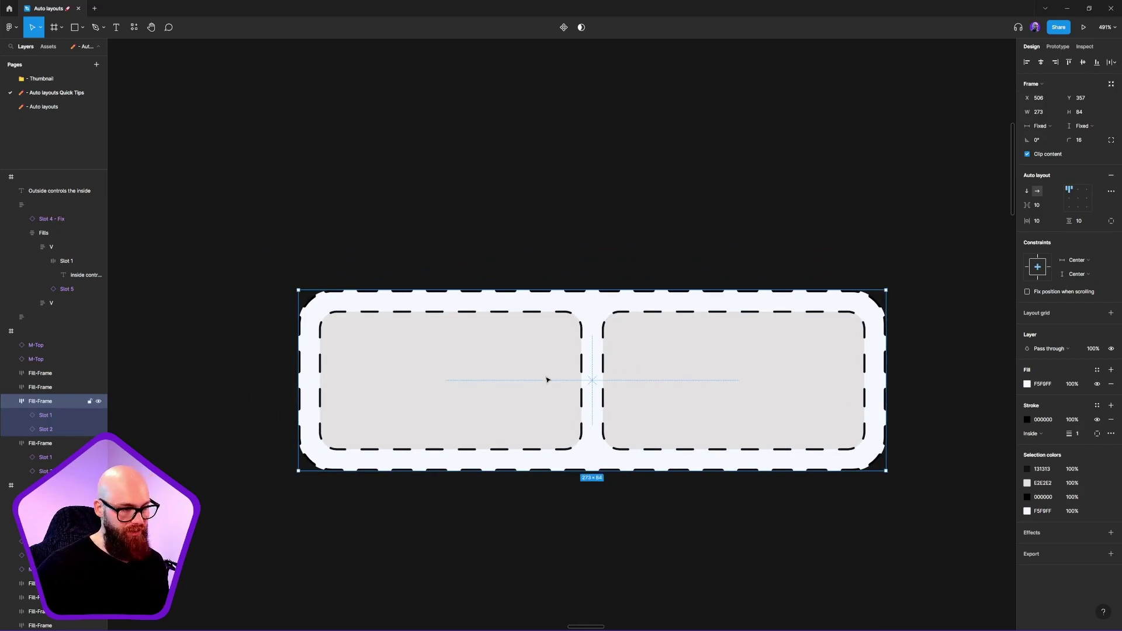
scroll(675, 358, "up", 3)
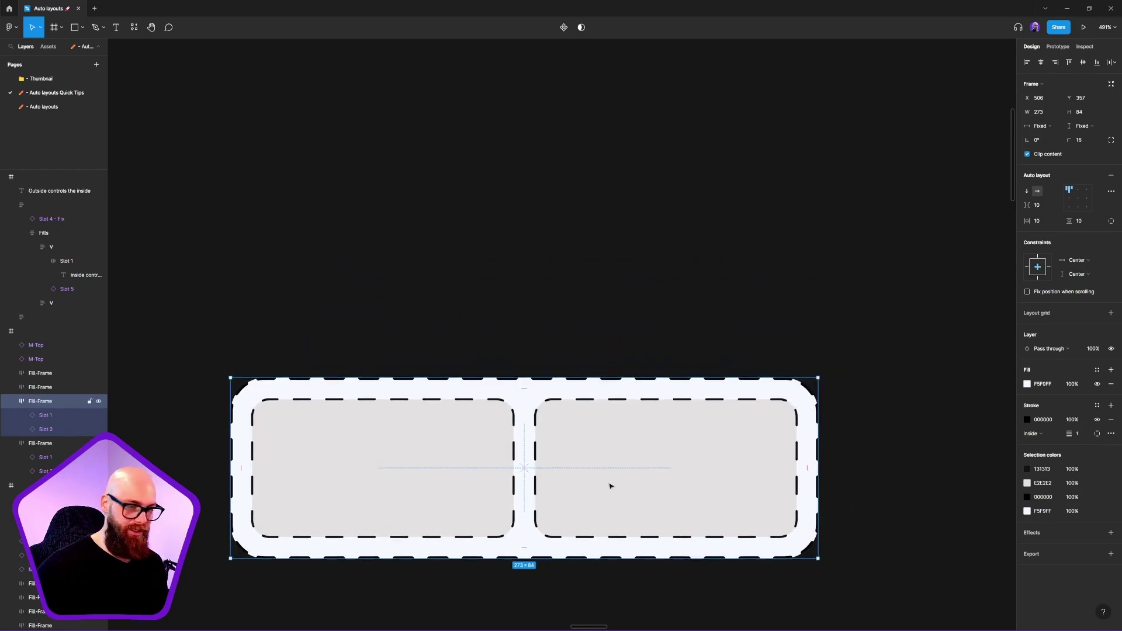
left_click_drag(608, 486, 546, 176)
scroll(546, 175, "up", 2)
scroll(582, 237, "up", 1)
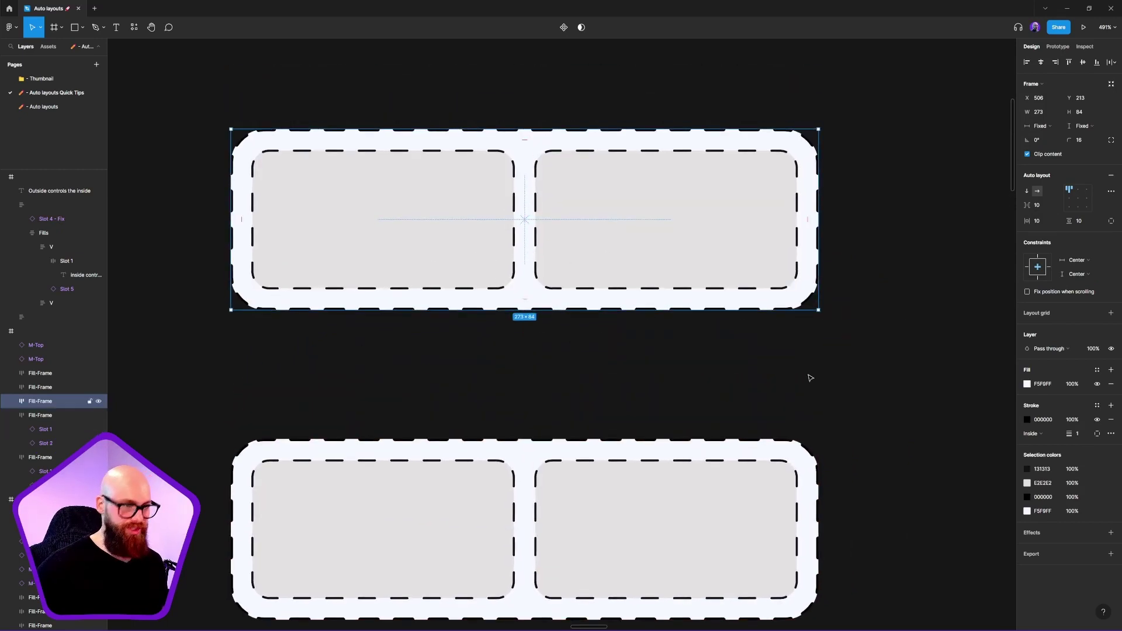
Set the new upper frame's horizontal resizing to Hug contents and shift the frame down slightly to Y 220.
right_click(398, 269)
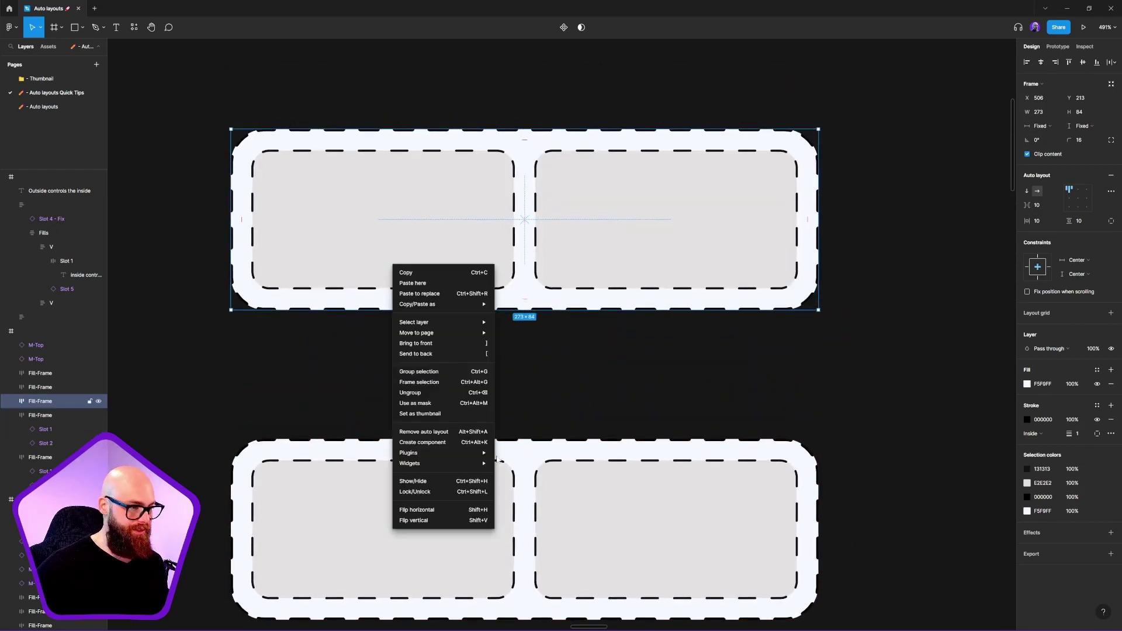
left_click(852, 122)
left_click(1058, 129)
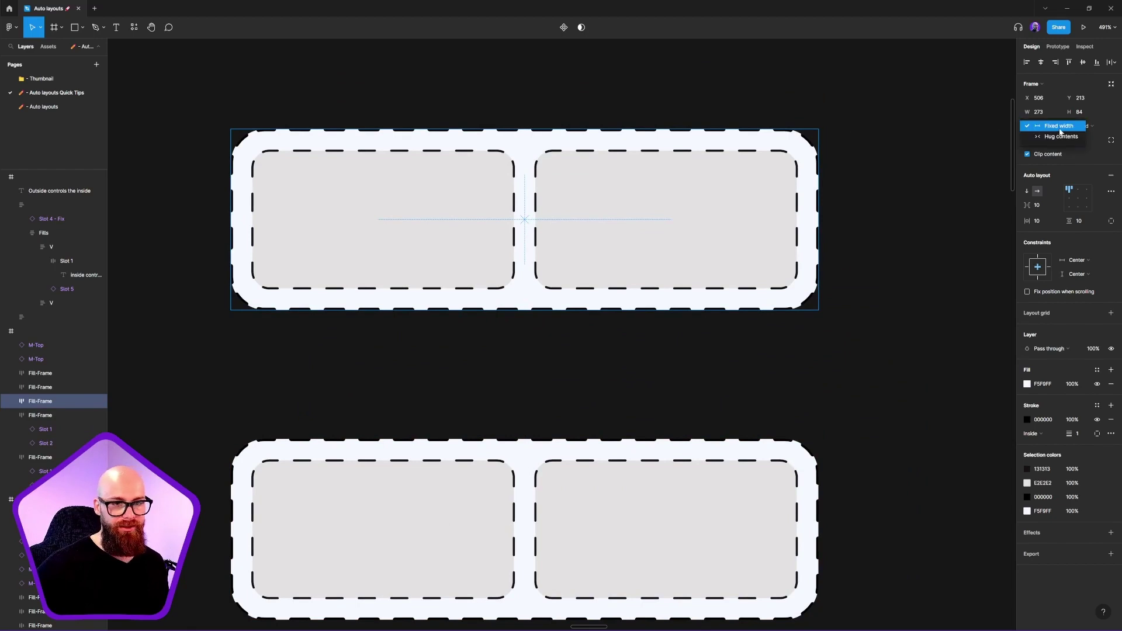
left_click(1061, 136)
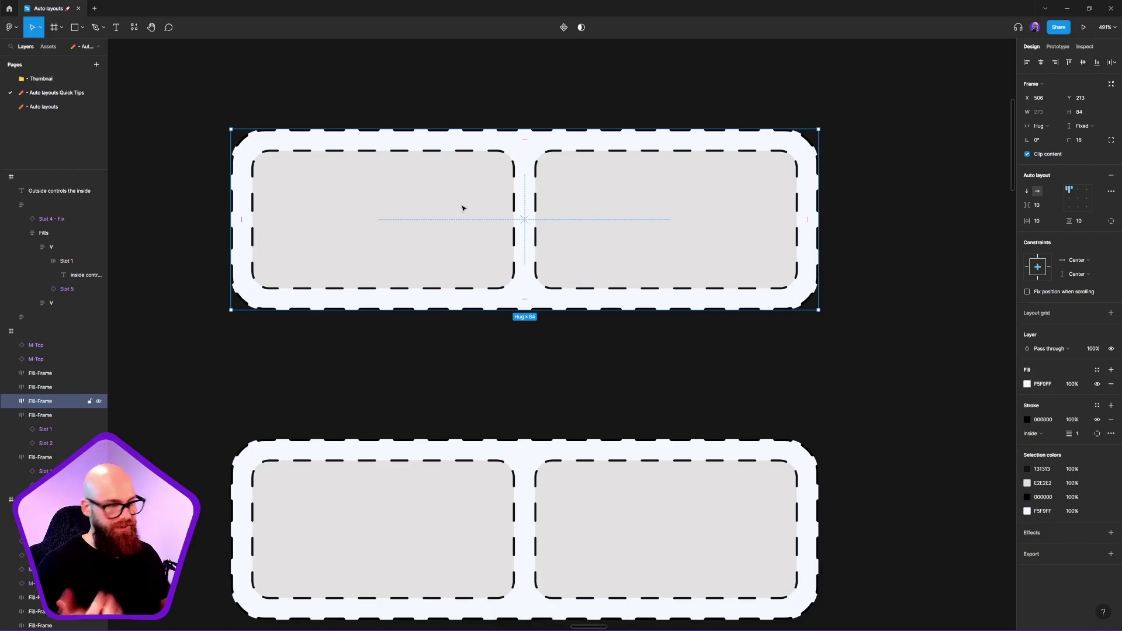
key("ctrl+z")
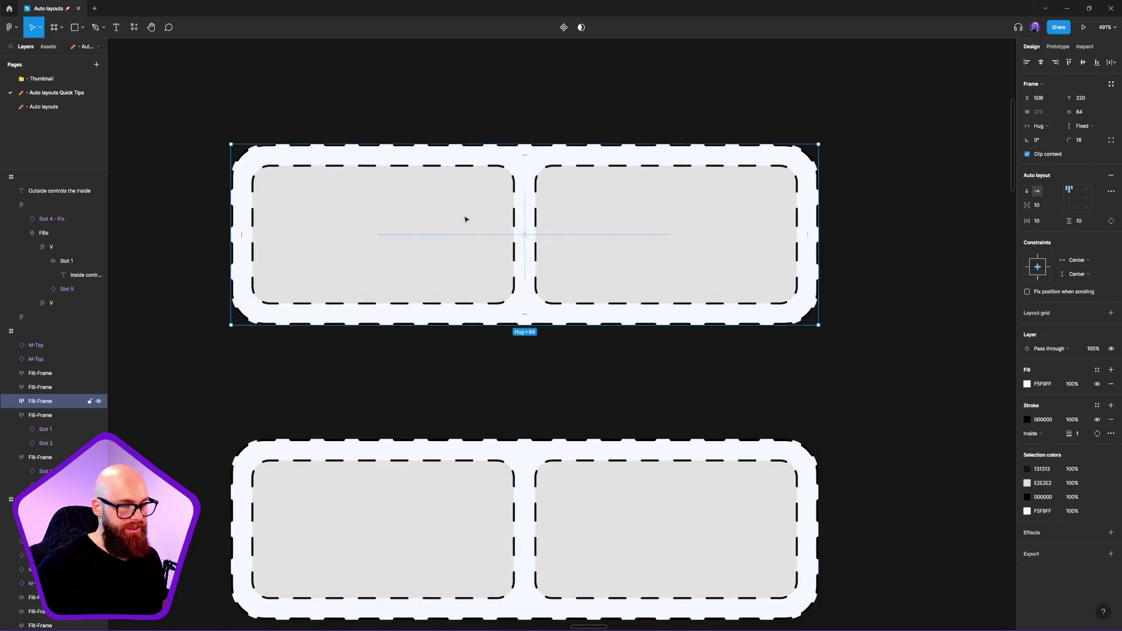
Try Hug contents as the horizontal resizing of the upper frame's first slot, and return it to Fixed width.
double_click(421, 279)
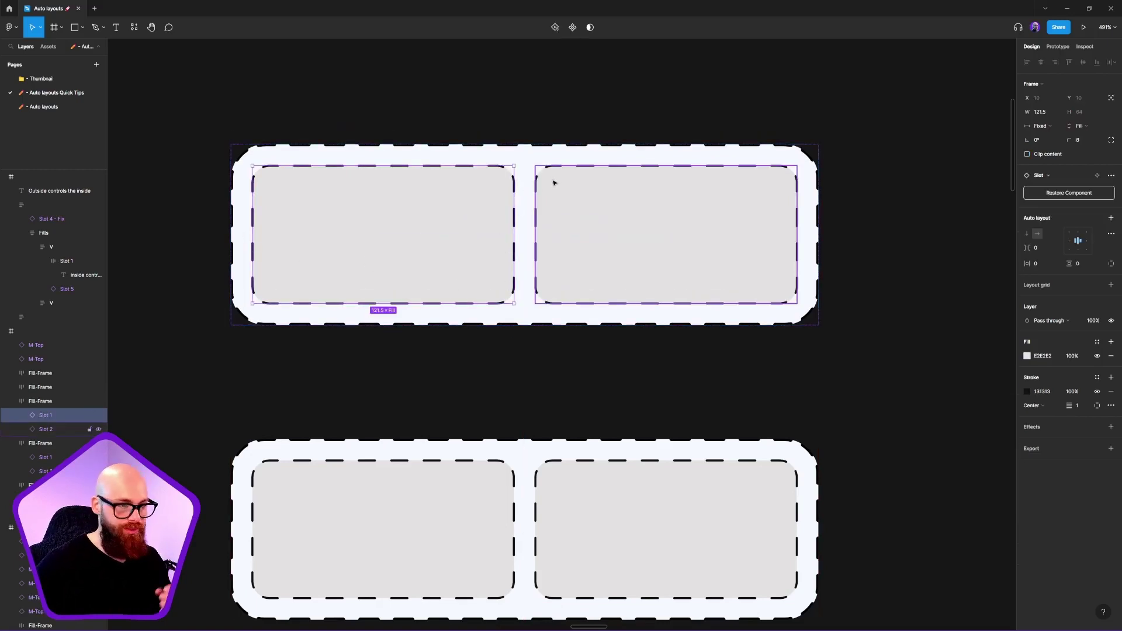
left_click(1042, 126)
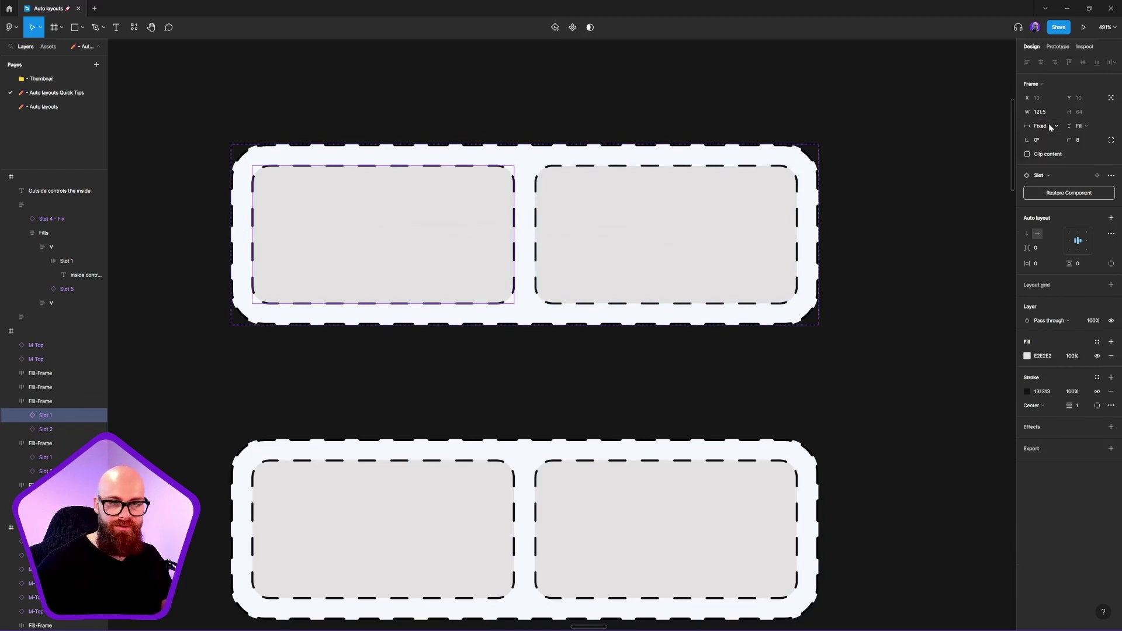
left_click(1048, 125)
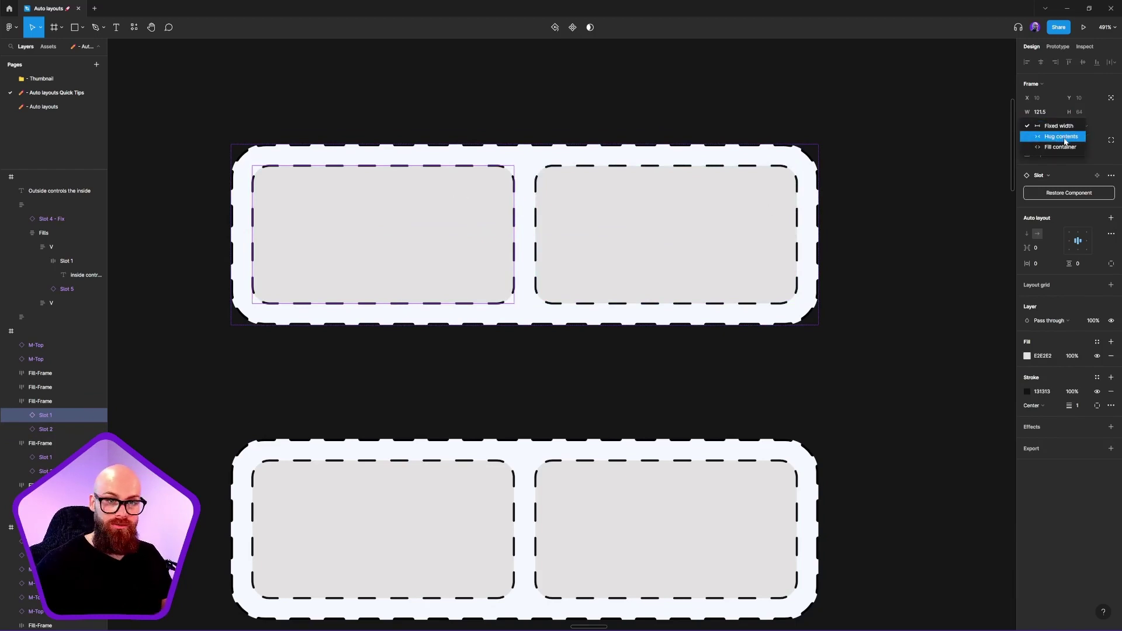
left_click(1060, 136)
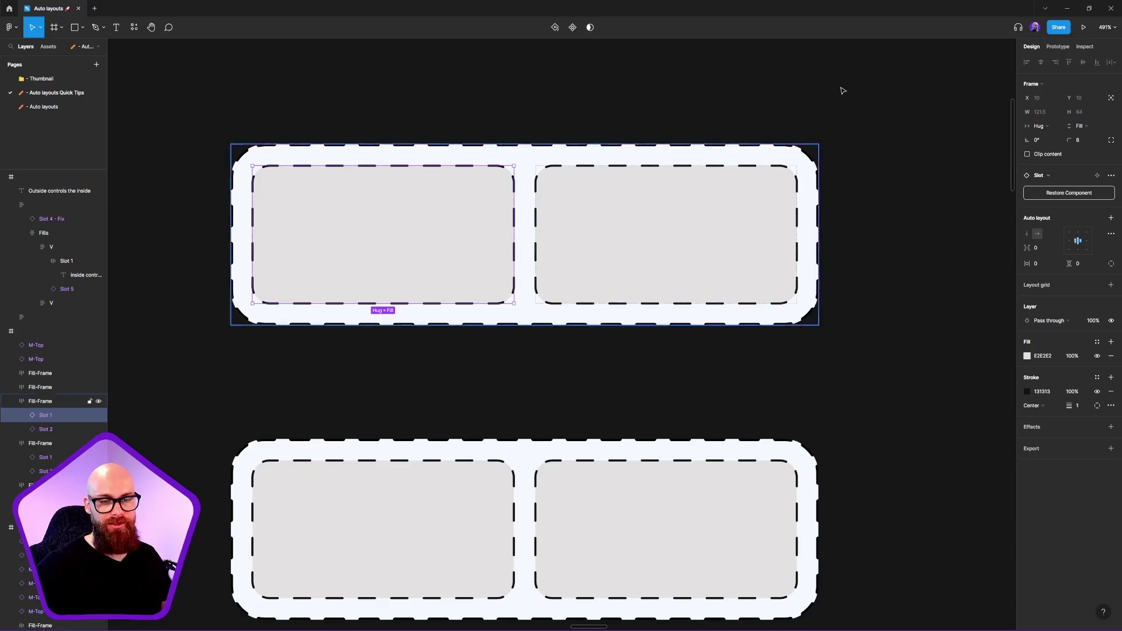
left_click(1040, 126)
left_click(1058, 115)
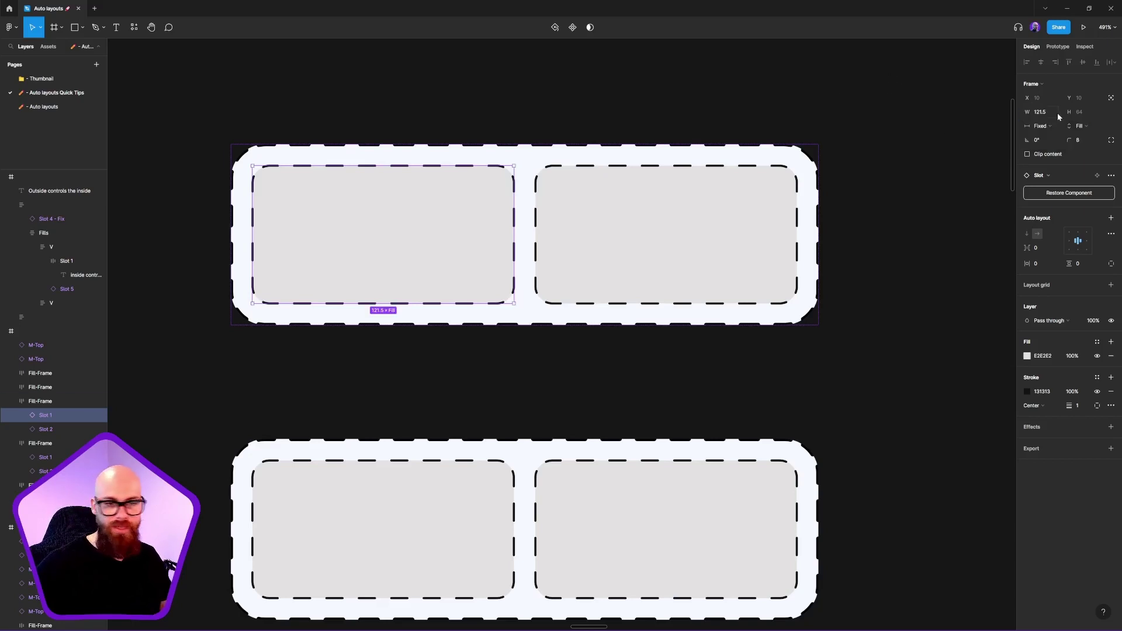
Widen the upper frame's first slot in stages to about 151 px, checking both slots' resizing settings between changes.
left_click_drag(515, 212, 504, 269)
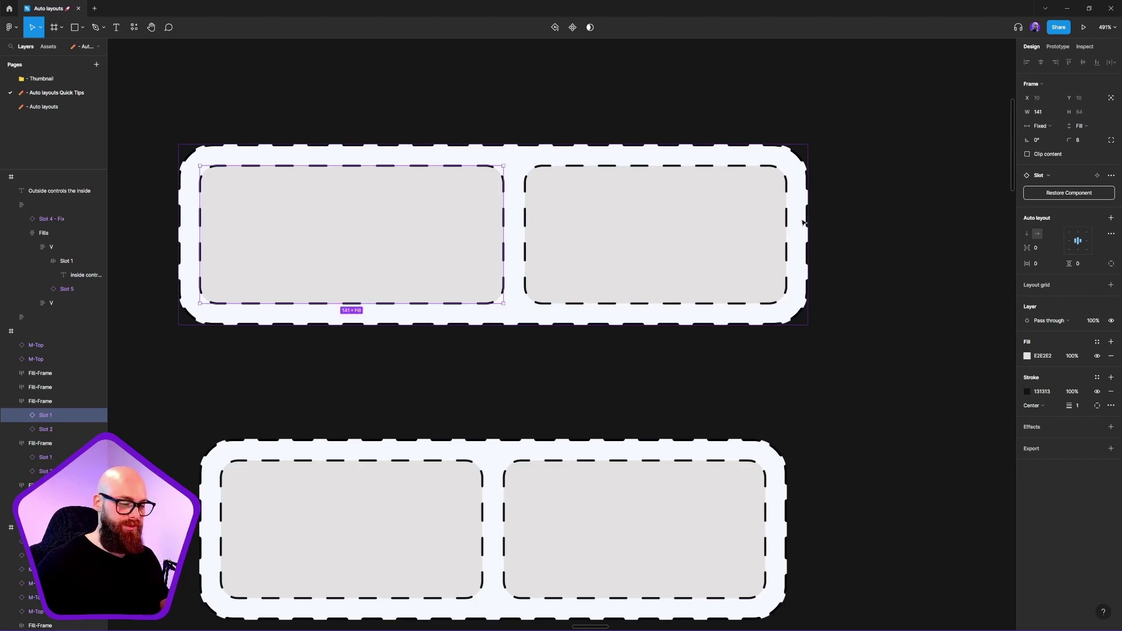
left_click(674, 280)
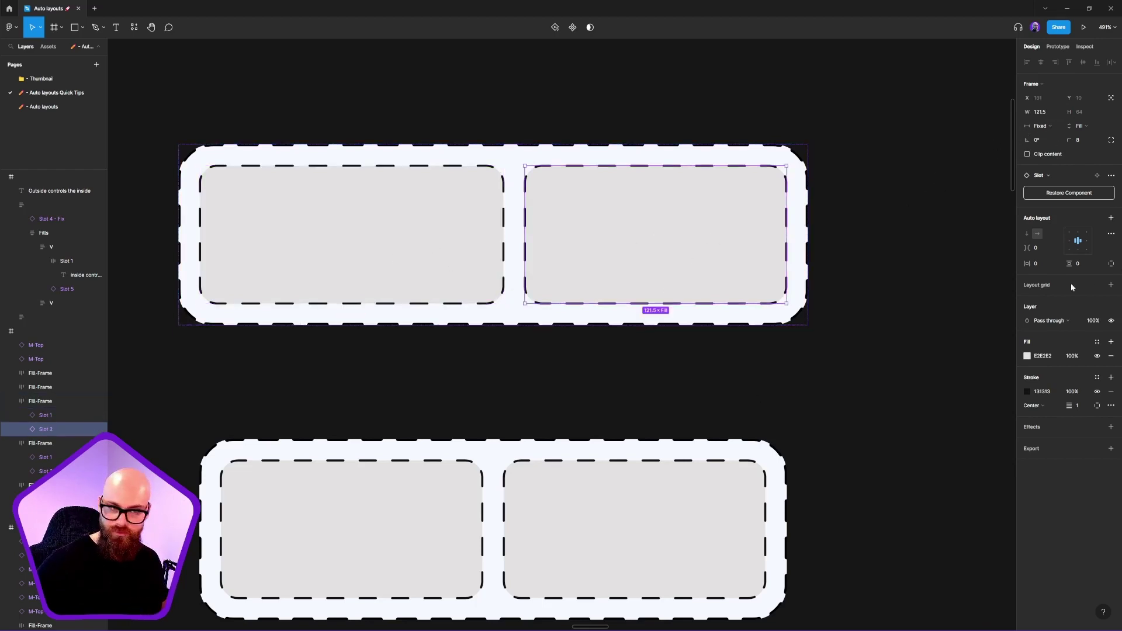
left_click(334, 253)
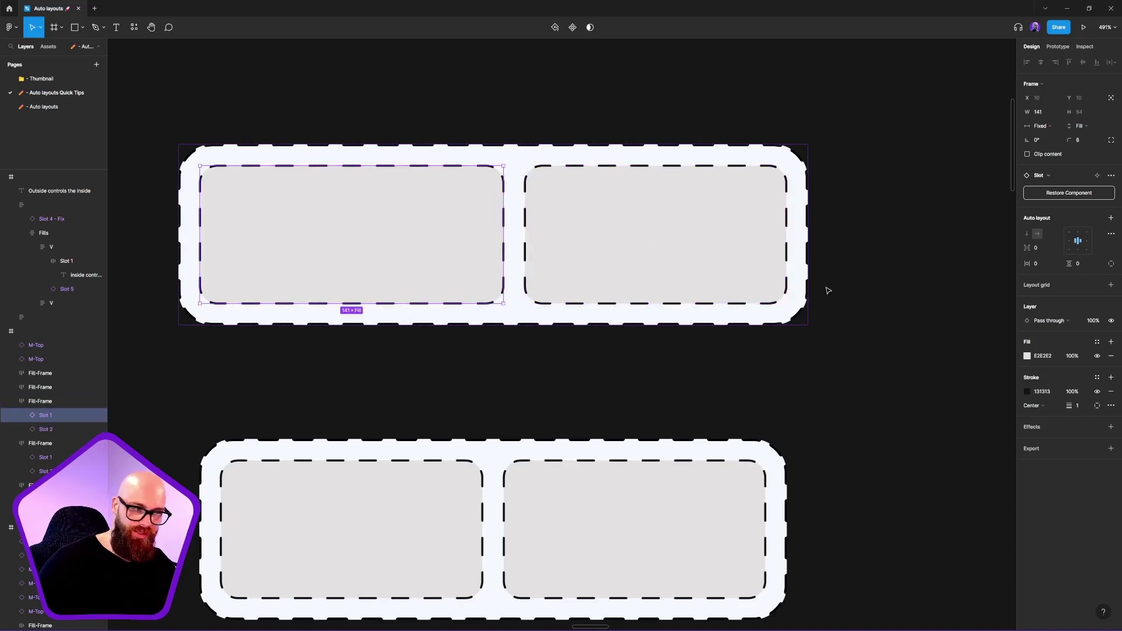
left_click(718, 266)
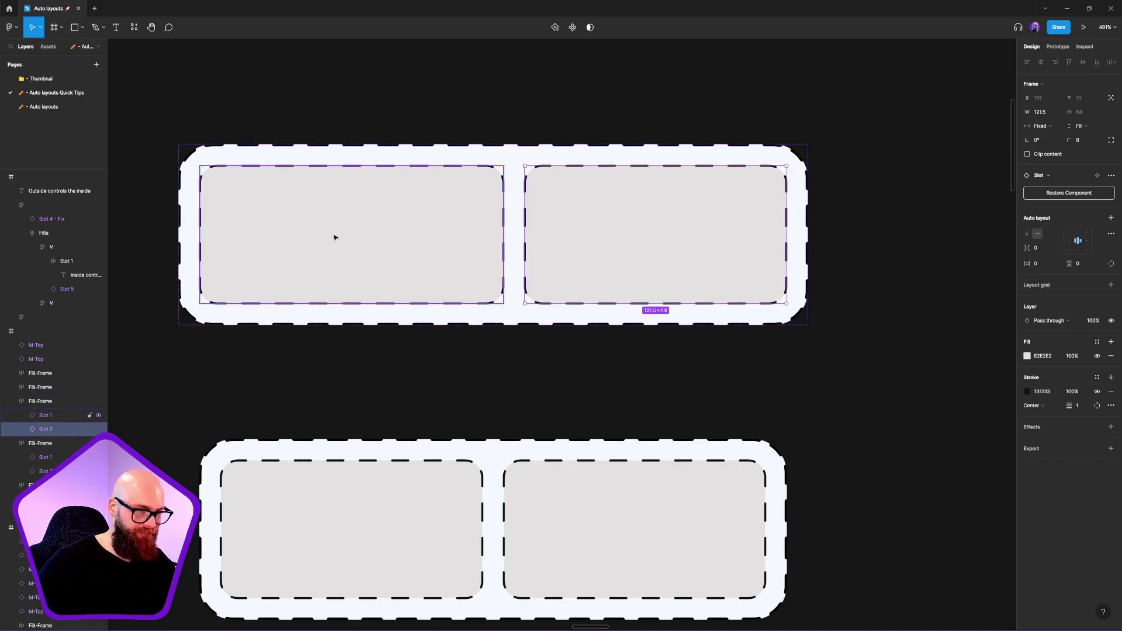
left_click(418, 253)
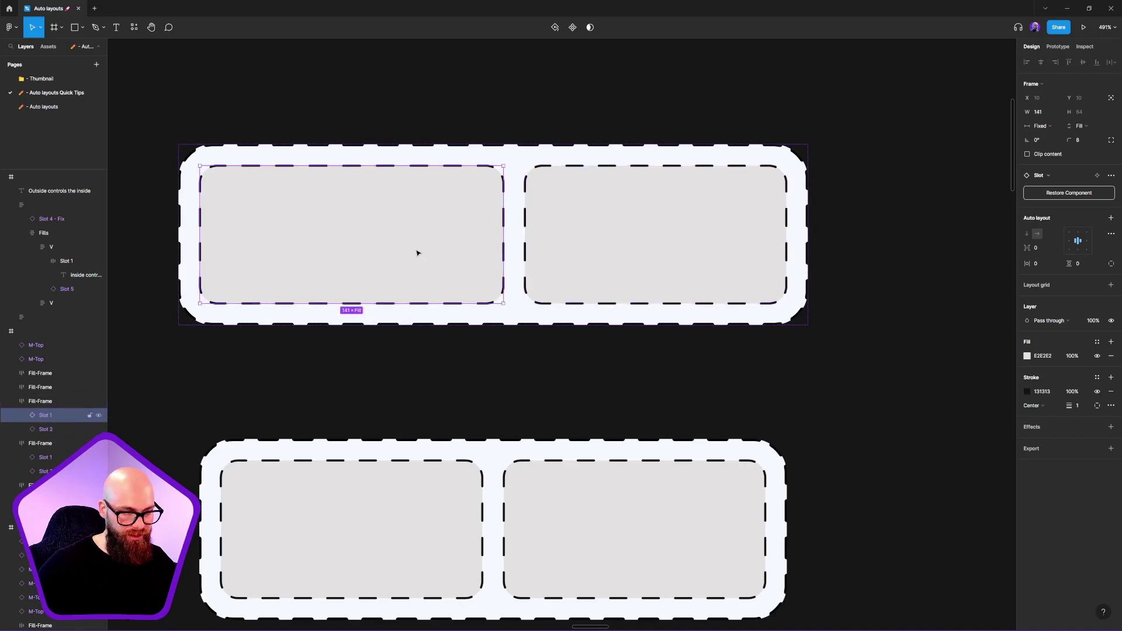
left_click_drag(503, 246, 540, 246)
Widen the lower two-slot frame to about 296 px and move it closer beneath the hugging frame.
left_click(487, 506)
scroll(643, 421, "down", 5)
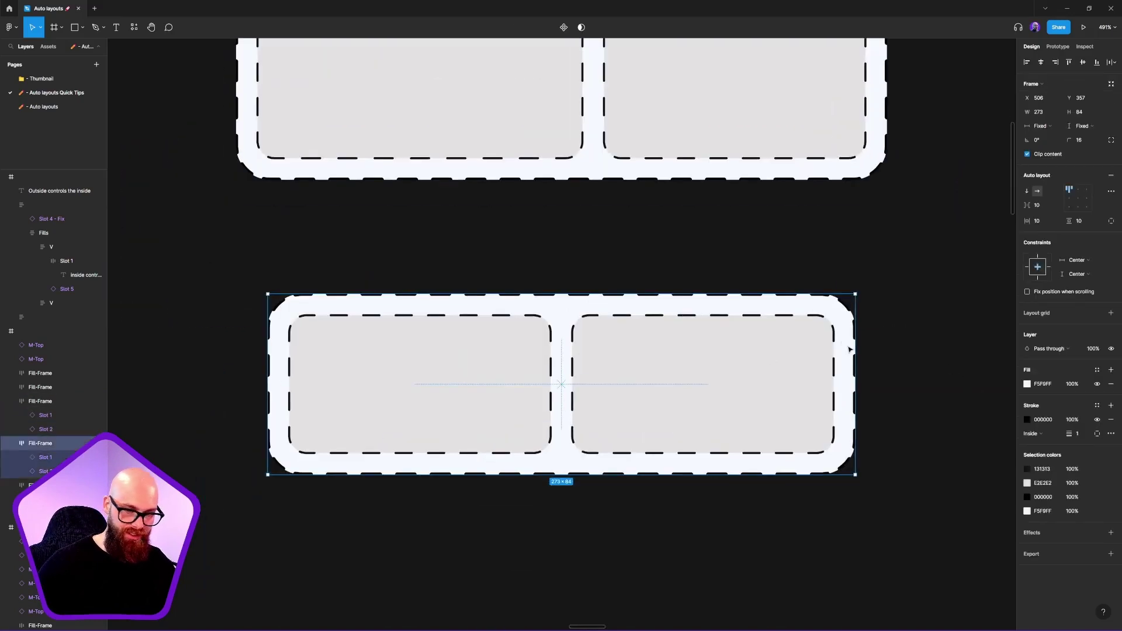
left_click_drag(859, 345, 905, 374)
scroll(640, 316, "right", 4)
left_click_drag(545, 407, 526, 426)
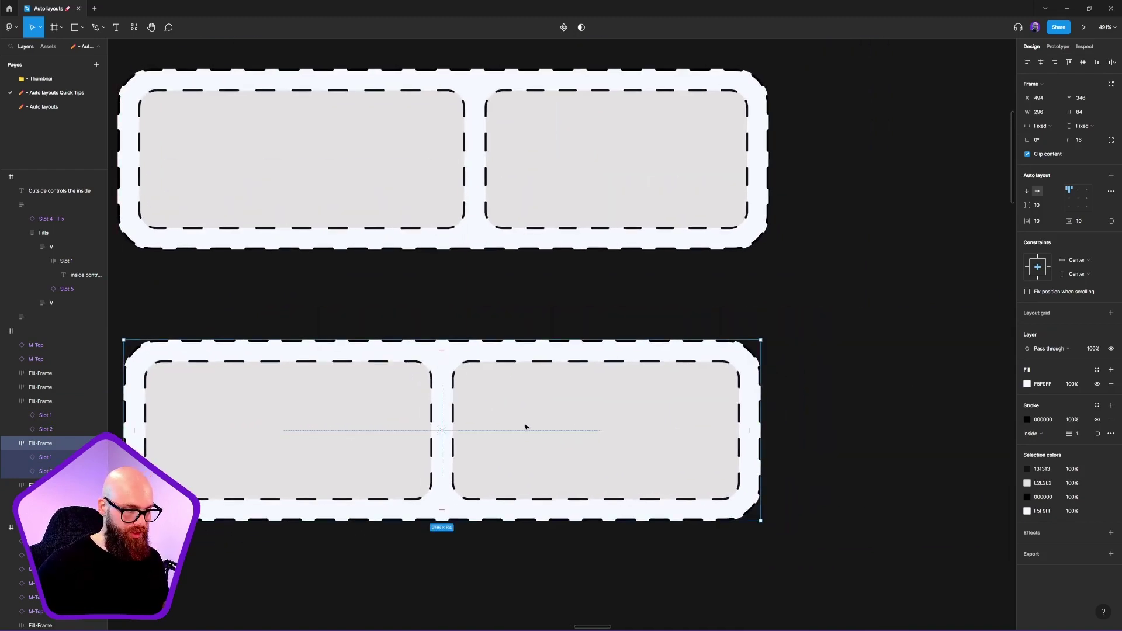
left_click(329, 136)
left_click(339, 156)
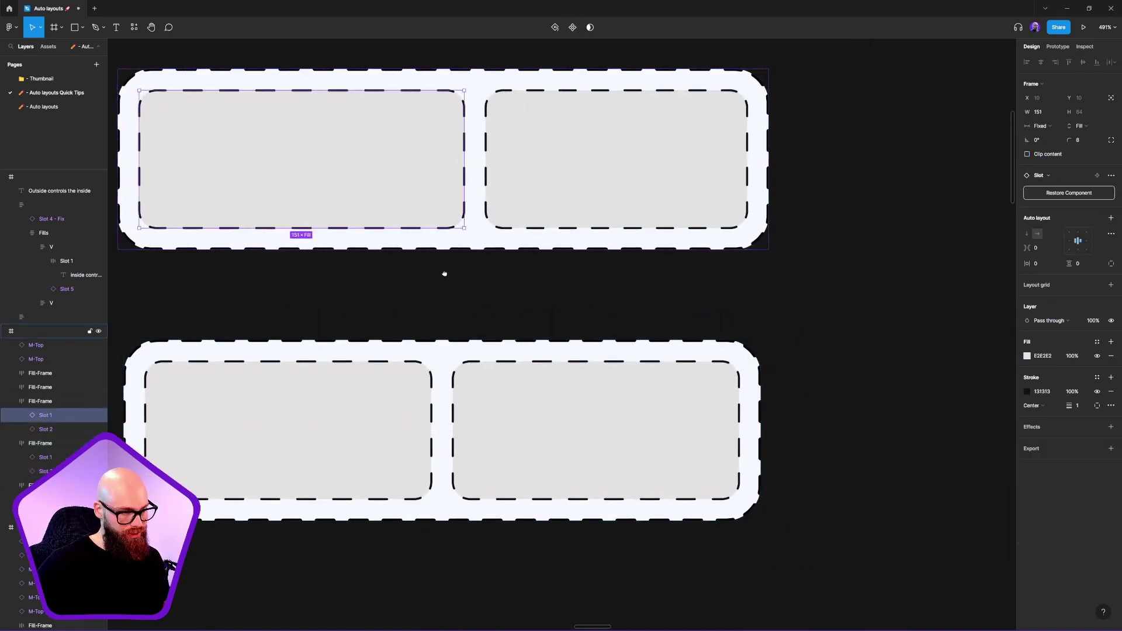
Examine the resizing settings of the lorem ipsum text, the slot that holds it and their outer frame.
scroll(453, 339, "down", 5)
scroll(609, 514, "down", 4)
scroll(523, 324, "up", 5)
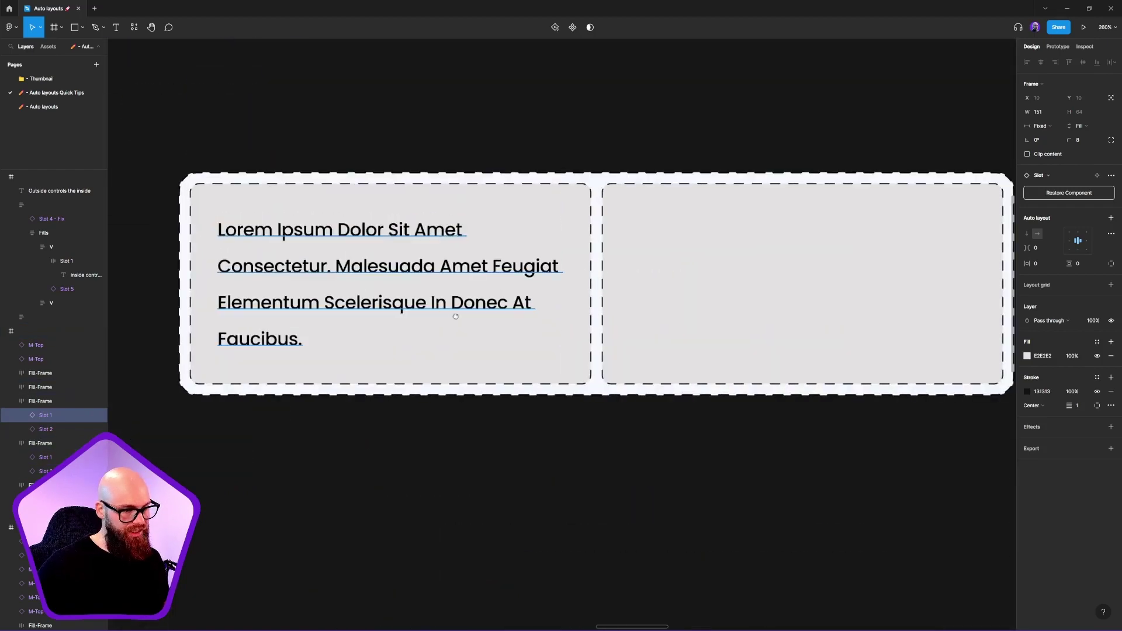
left_click(516, 339)
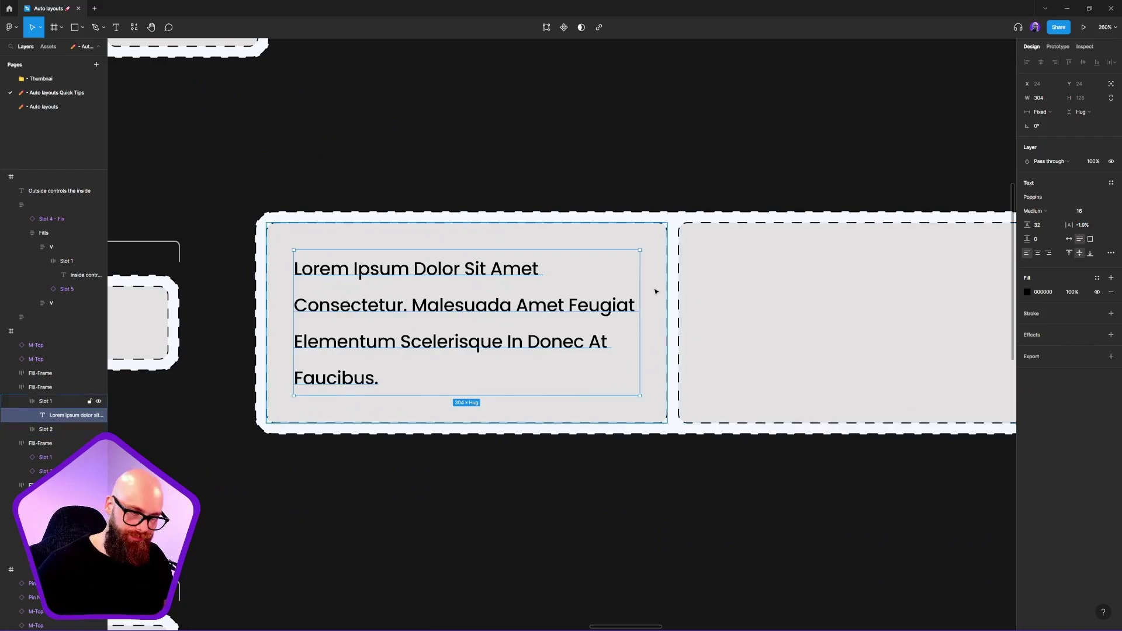
key("shift+Return")
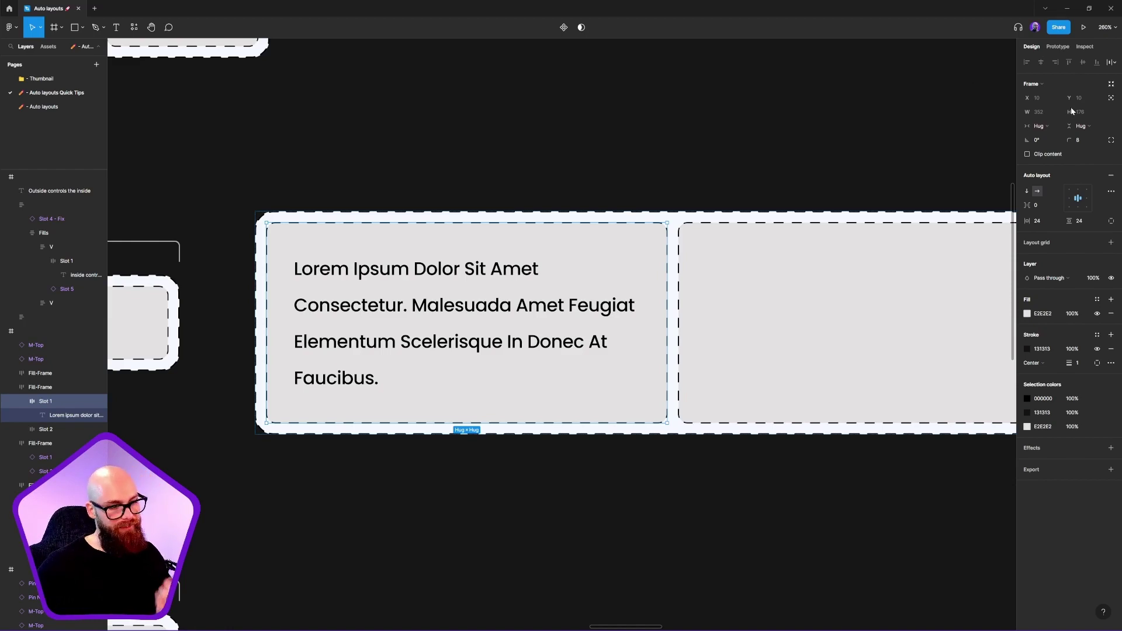
left_click(301, 221)
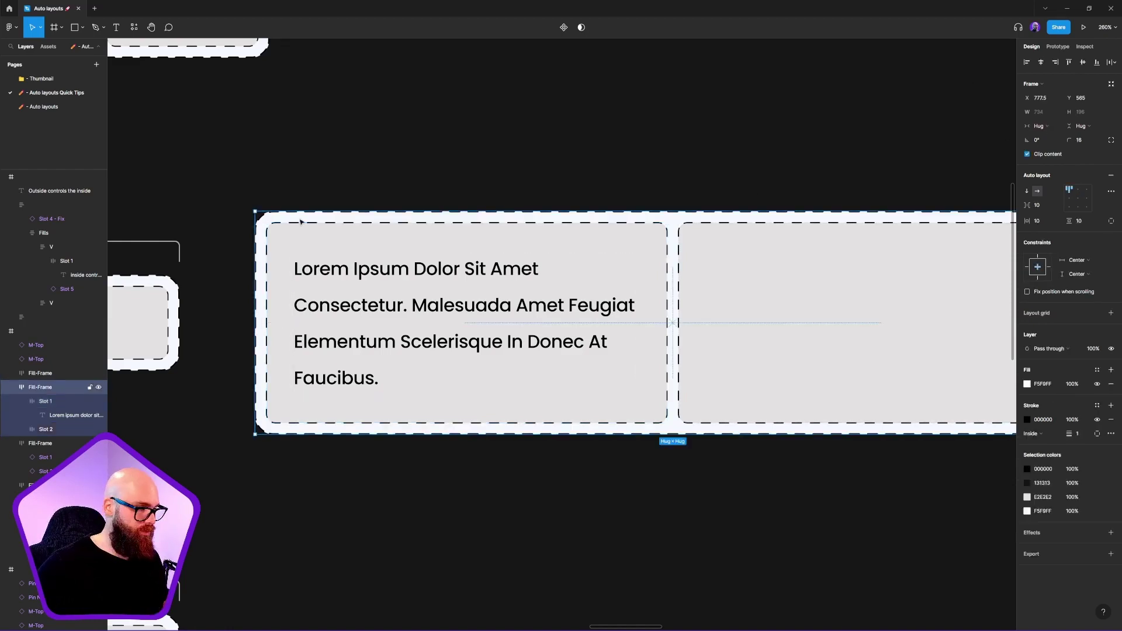
scroll(826, 274, "right", 2)
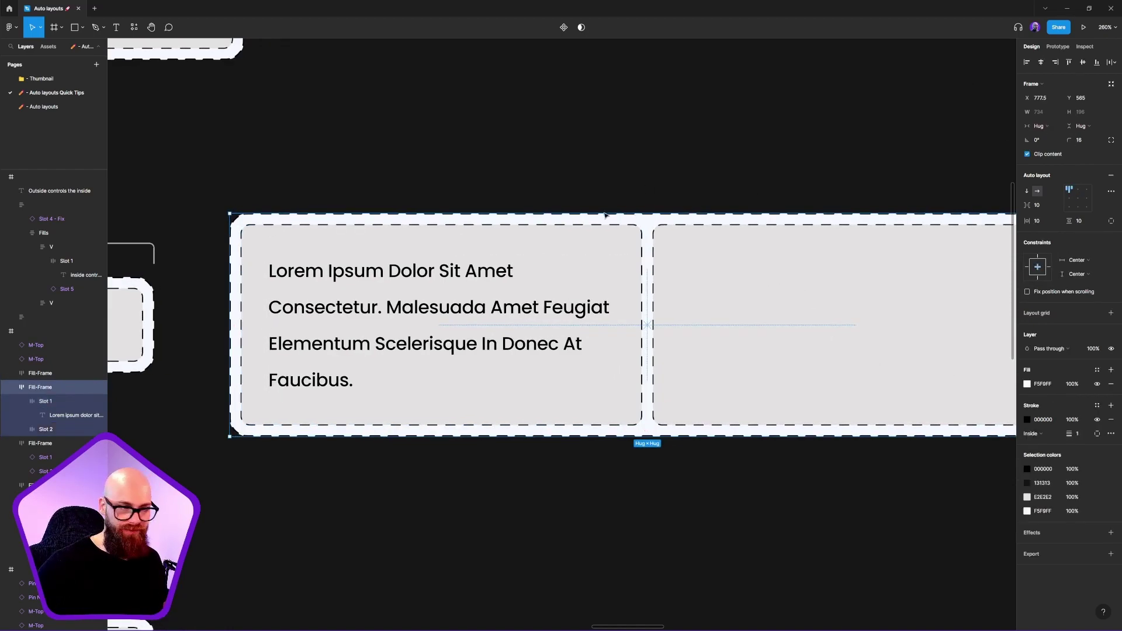
scroll(663, 300, "right", 5)
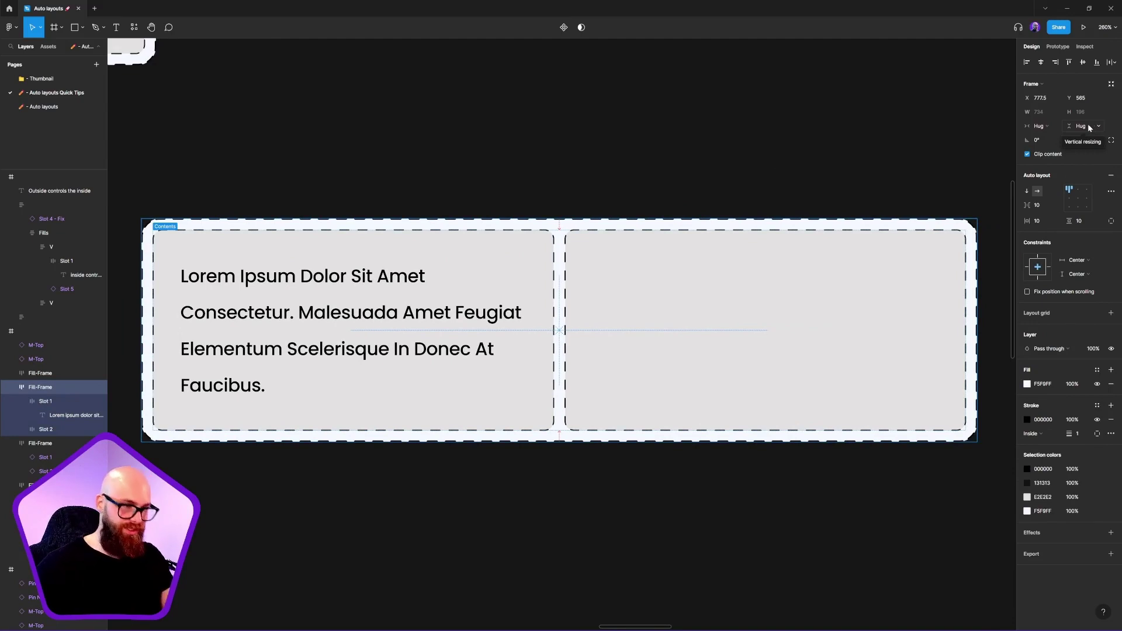
Keep Hug contents for the text slot's vertical resizing and set its horizontal resizing to Fill container.
double_click(271, 359)
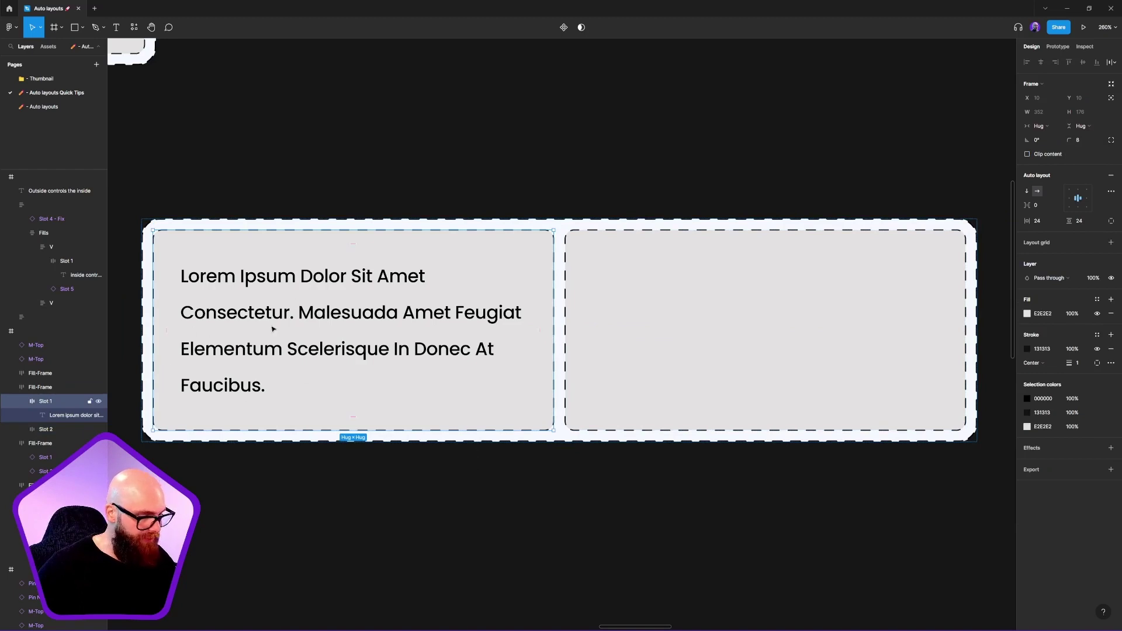
left_click(1087, 126)
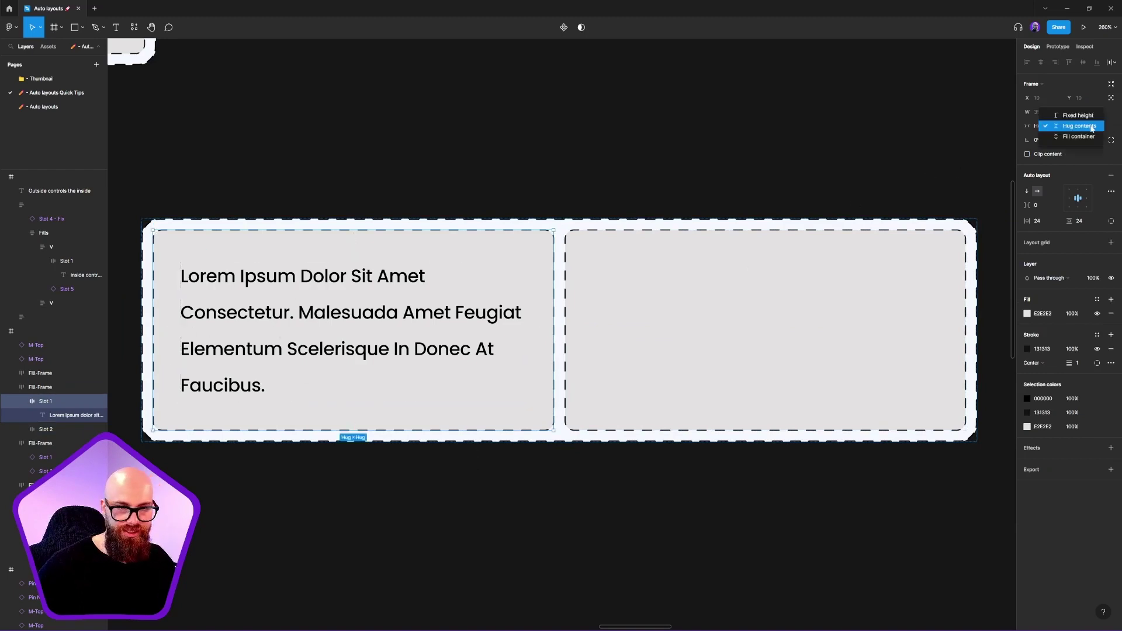
left_click(1092, 127)
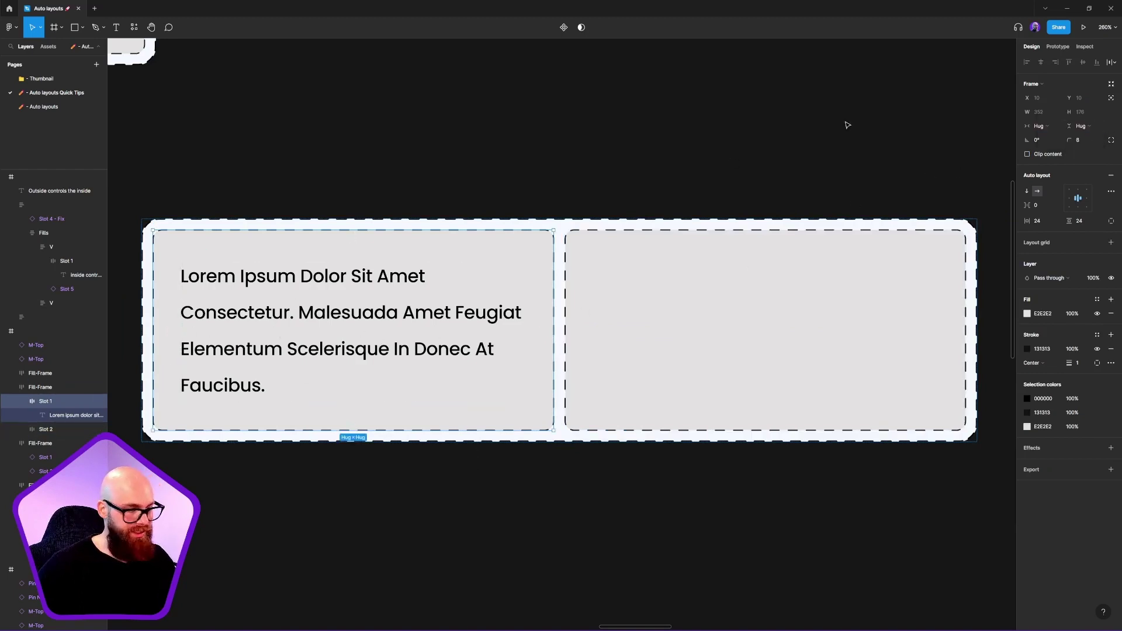
left_click(1038, 126)
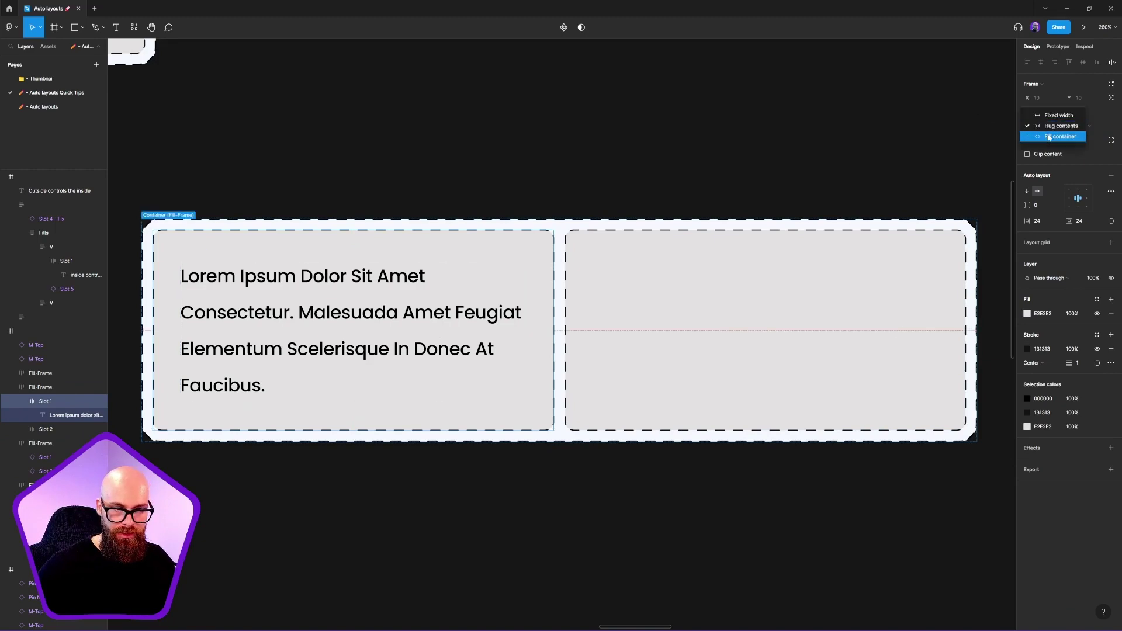
left_click(1051, 136)
Copy the whole lorem ipsum paragraph and paste it three more times at the end of the same text.
left_click(291, 309)
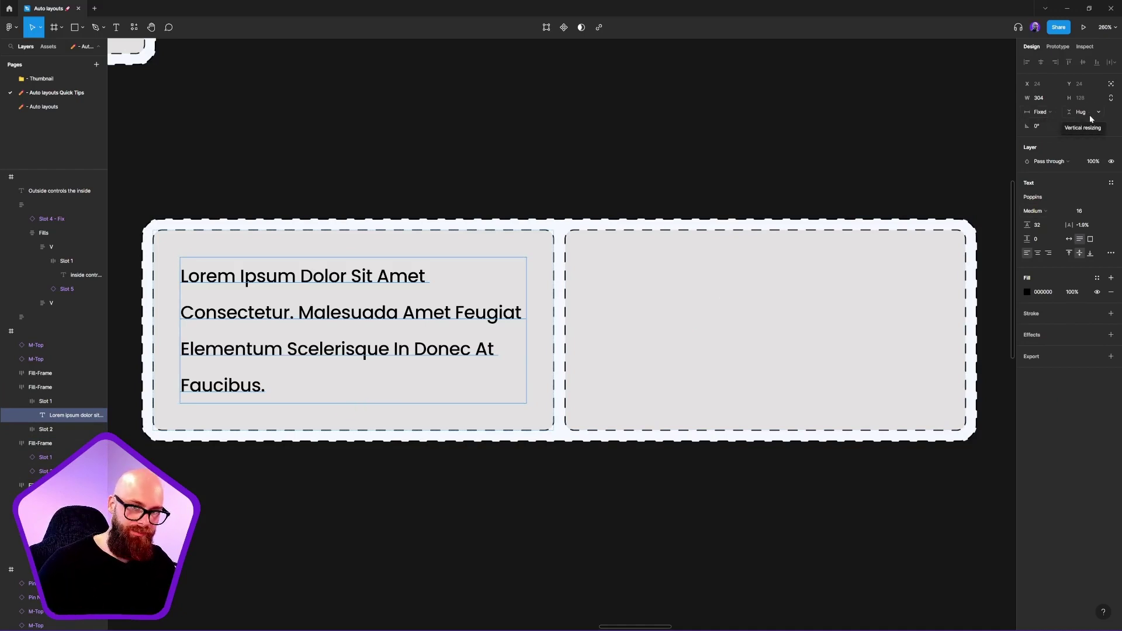
double_click(343, 321)
key("ctrl+c")
scroll(561, 302, "left", 5)
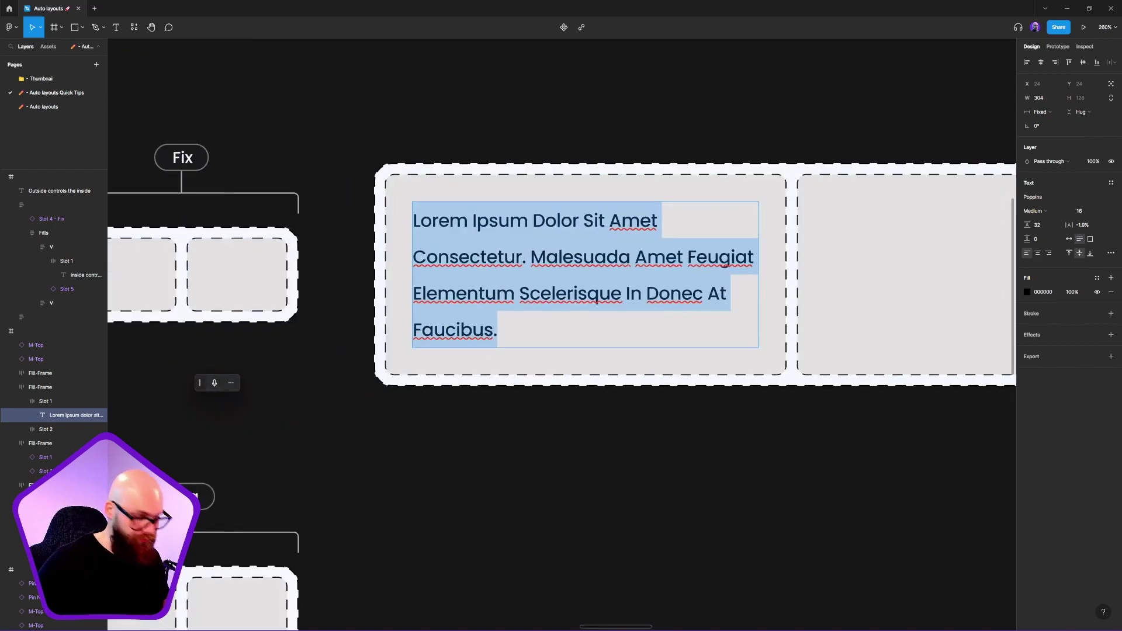
left_click(498, 330)
key("ctrl+v")
key("ctrl+v")
key("ctrl+v")
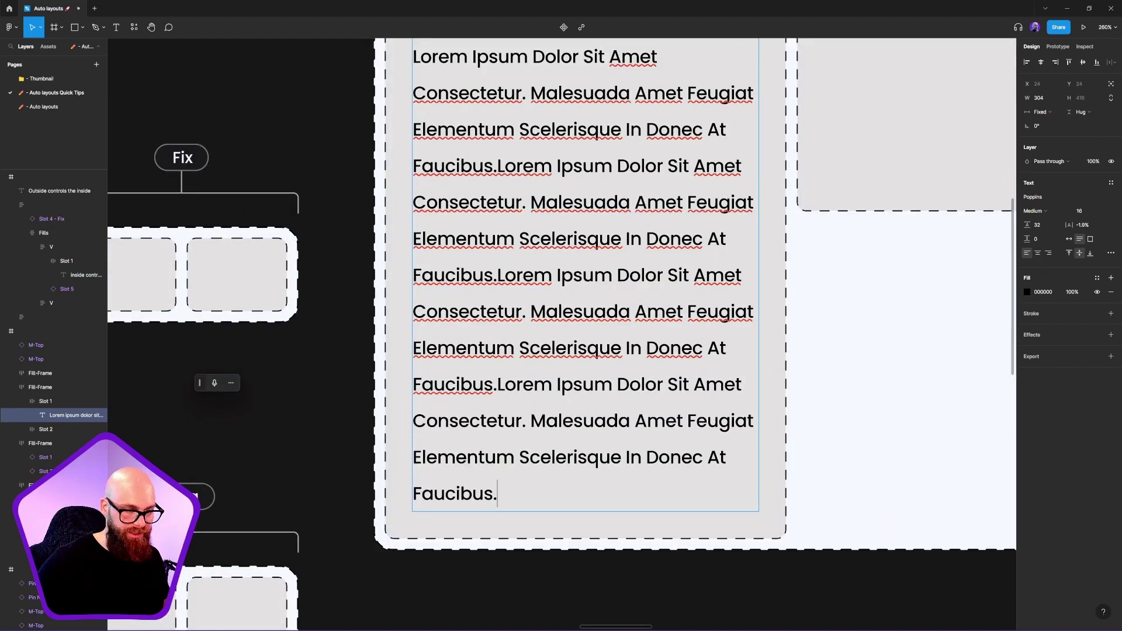
Move the large frame holding the lorem ipsum text clear of the small two-slot frames, to about X 876, Y 453.
scroll(715, 365, "down", 5)
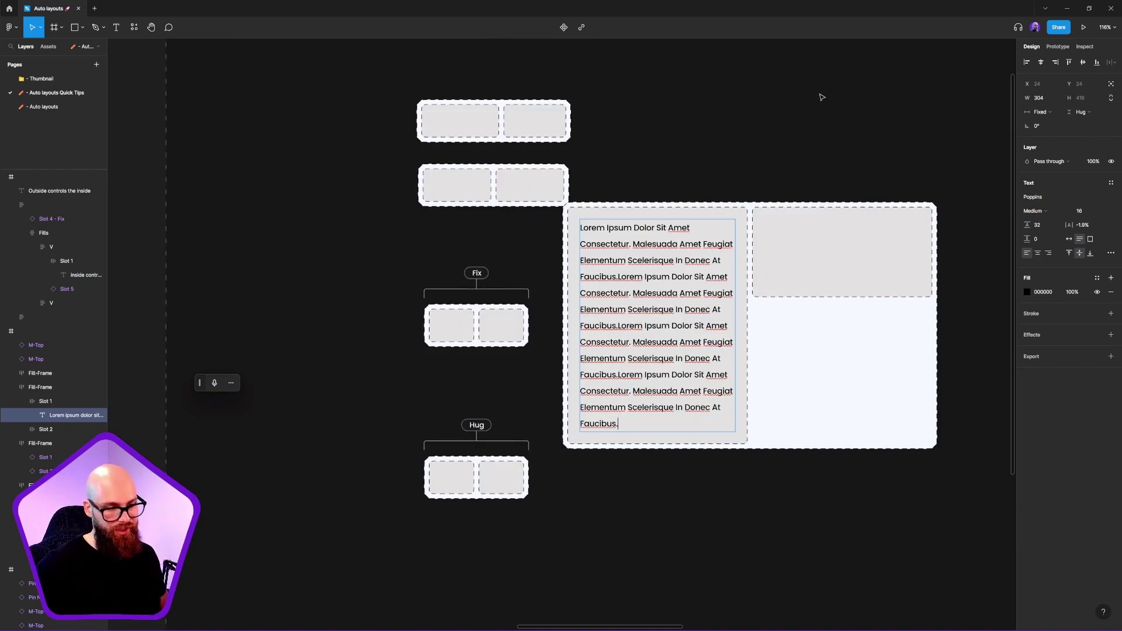
key("Escape")
left_click(839, 406)
left_click_drag(839, 405, 668, 431)
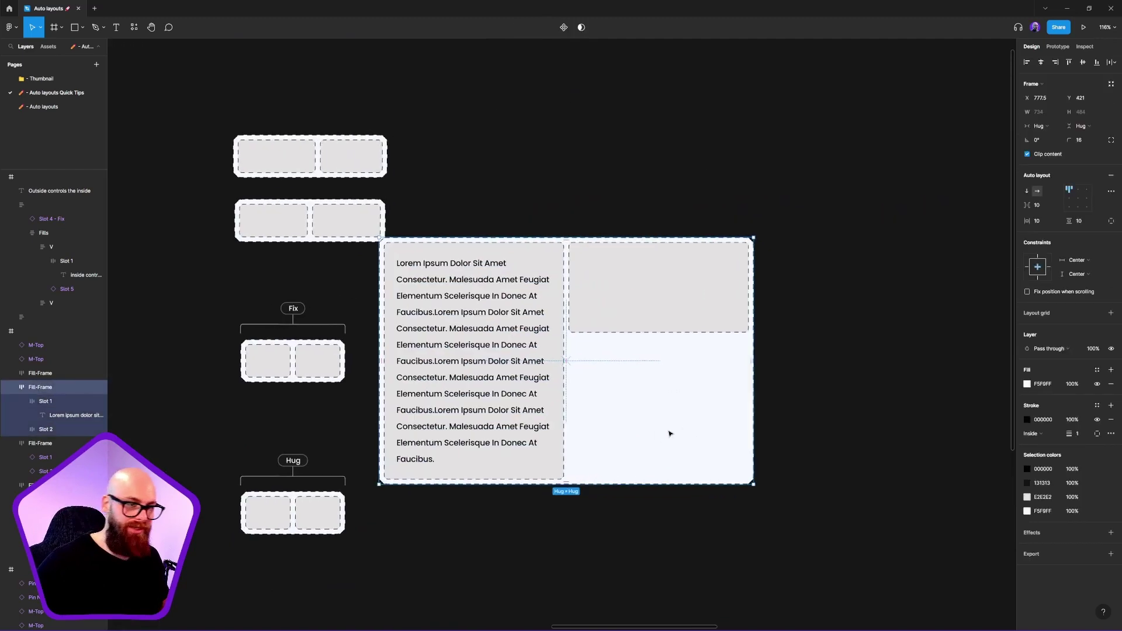
key("ctrl+z")
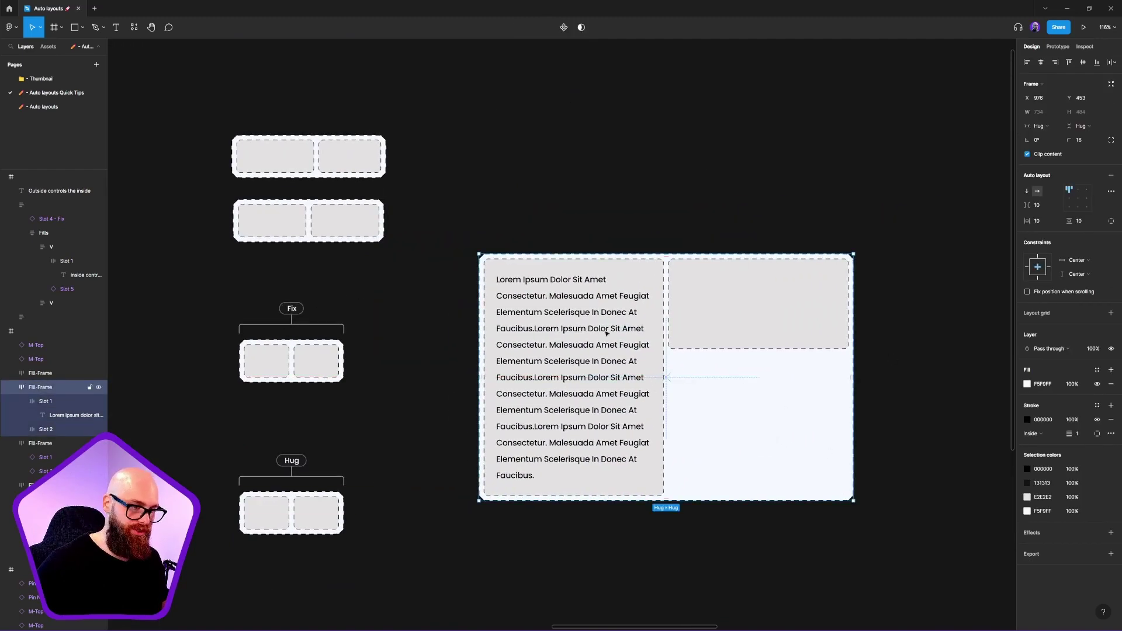
double_click(613, 346)
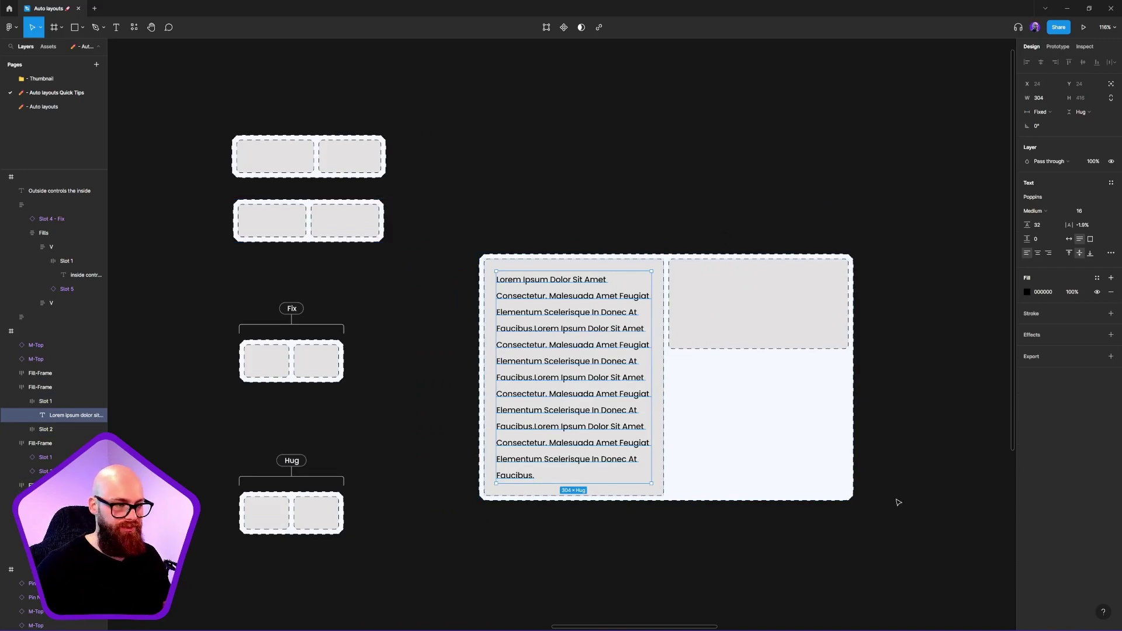
left_click(936, 504)
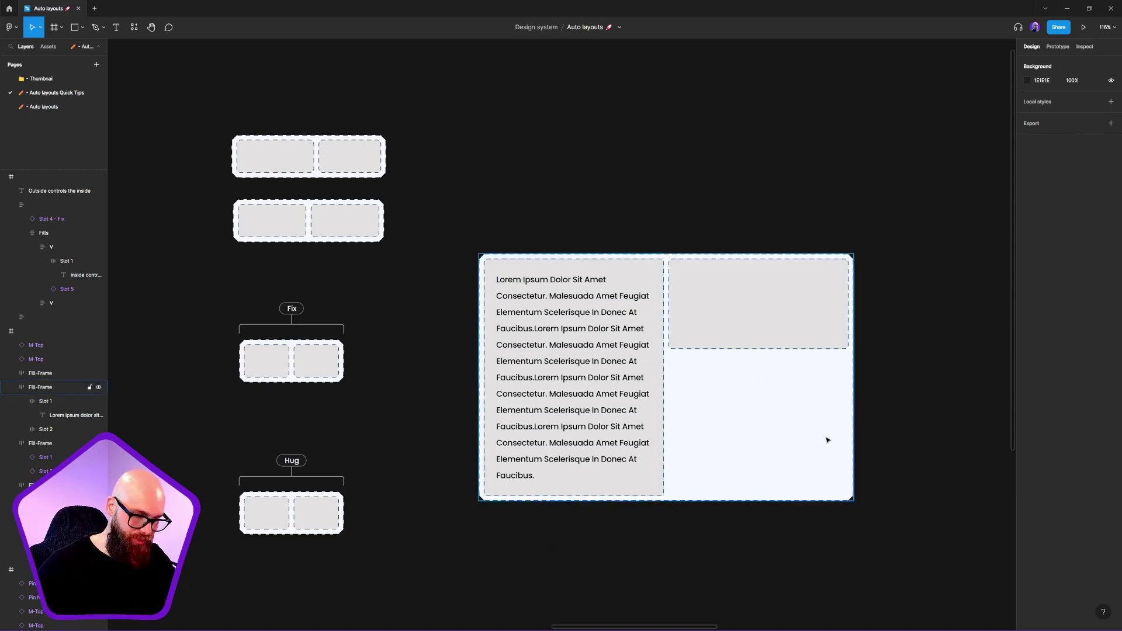
Set the vertical resizing of the empty slot beside the lorem ipsum text to Fill container.
double_click(810, 310)
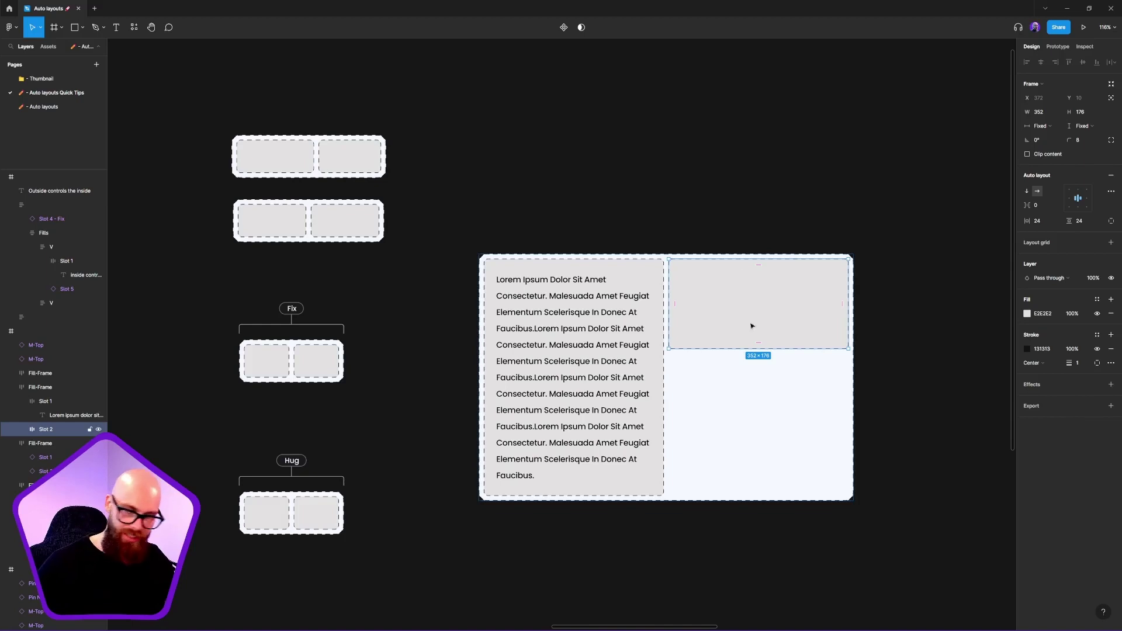
left_click(1081, 126)
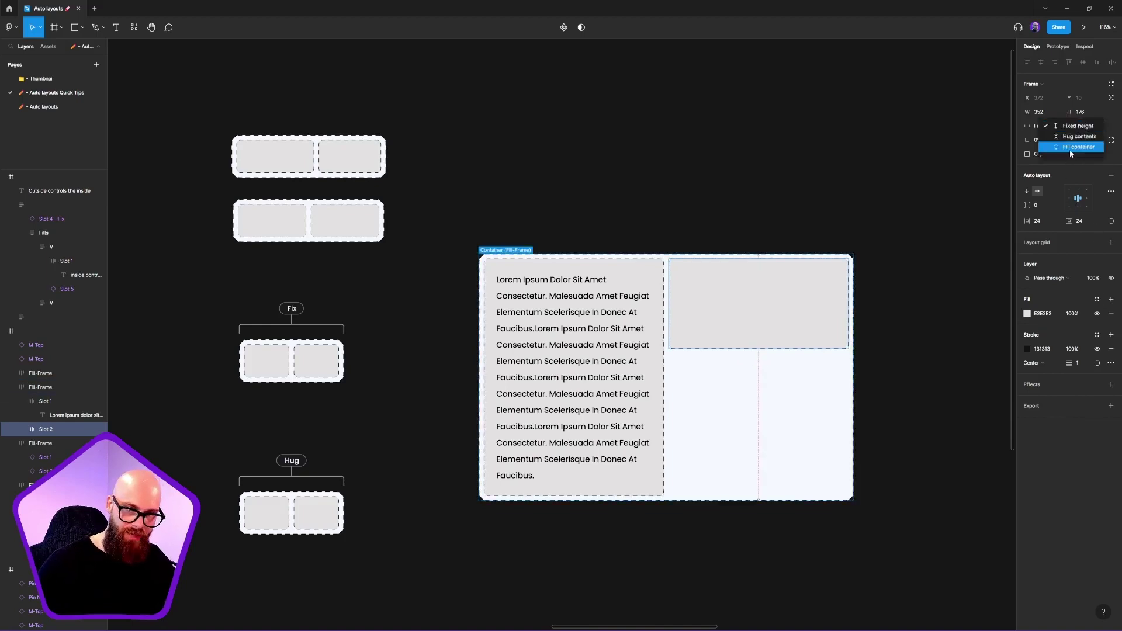
left_click(1082, 144)
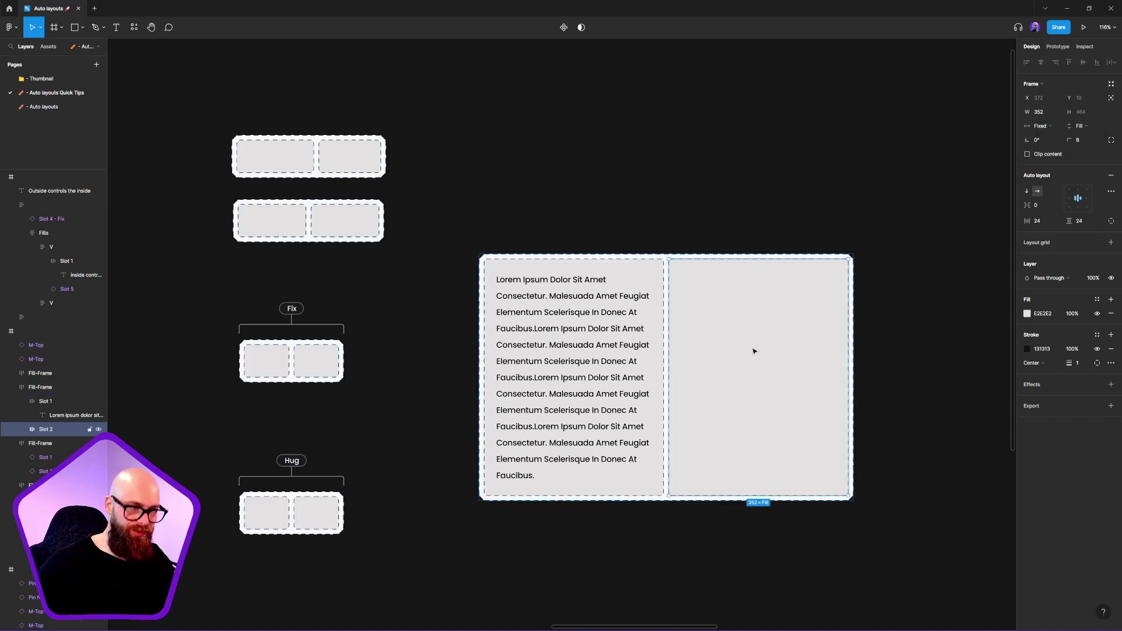
Paste the copied paragraph four more times at the end of the lorem ipsum text.
double_click(595, 412)
key("Return")
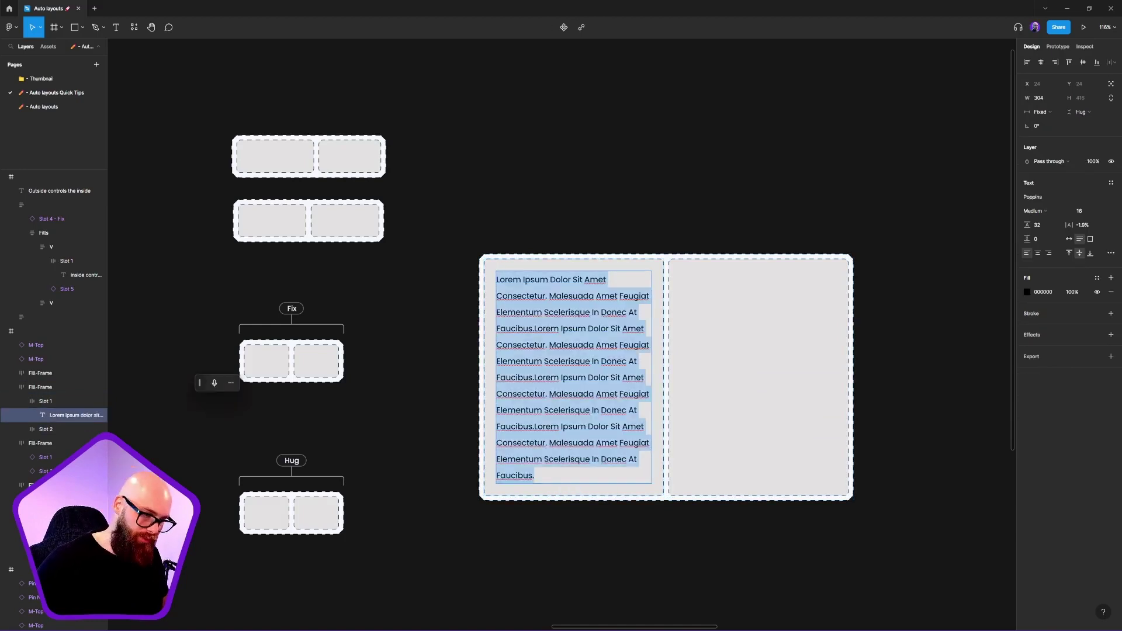
left_click(569, 446)
key("ctrl+v")
key("ctrl+v")
key("ctrl+v")
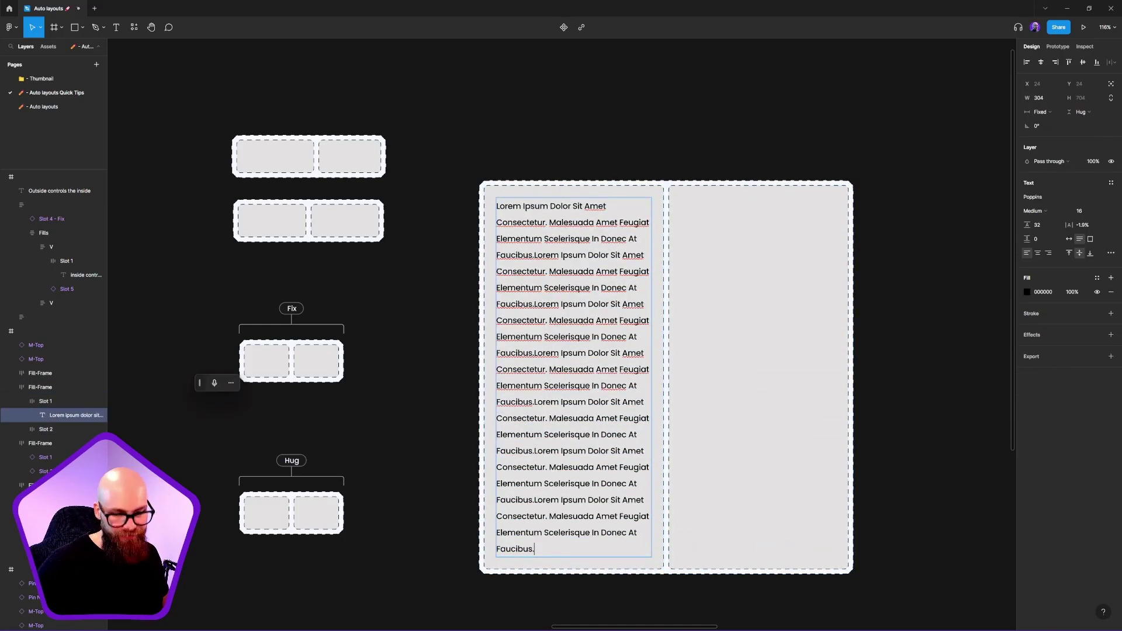
key("ctrl+v")
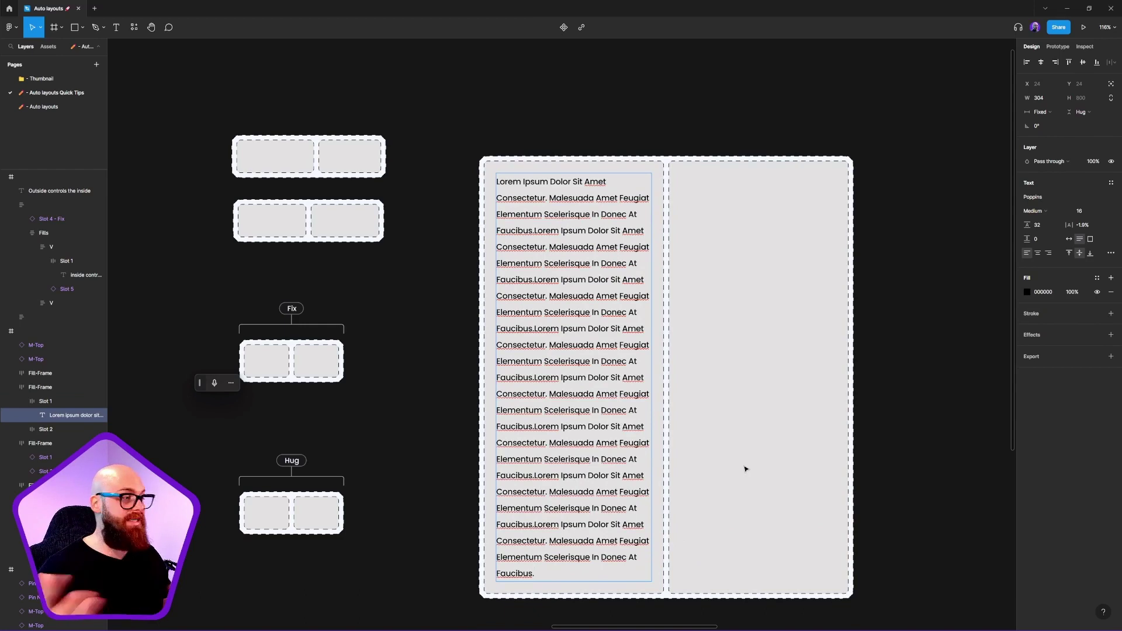
Undo the paragraphs just pasted into the lorem ipsum text.
key("ctrl+z")
key("ctrl+z")
key("ctrl+z")
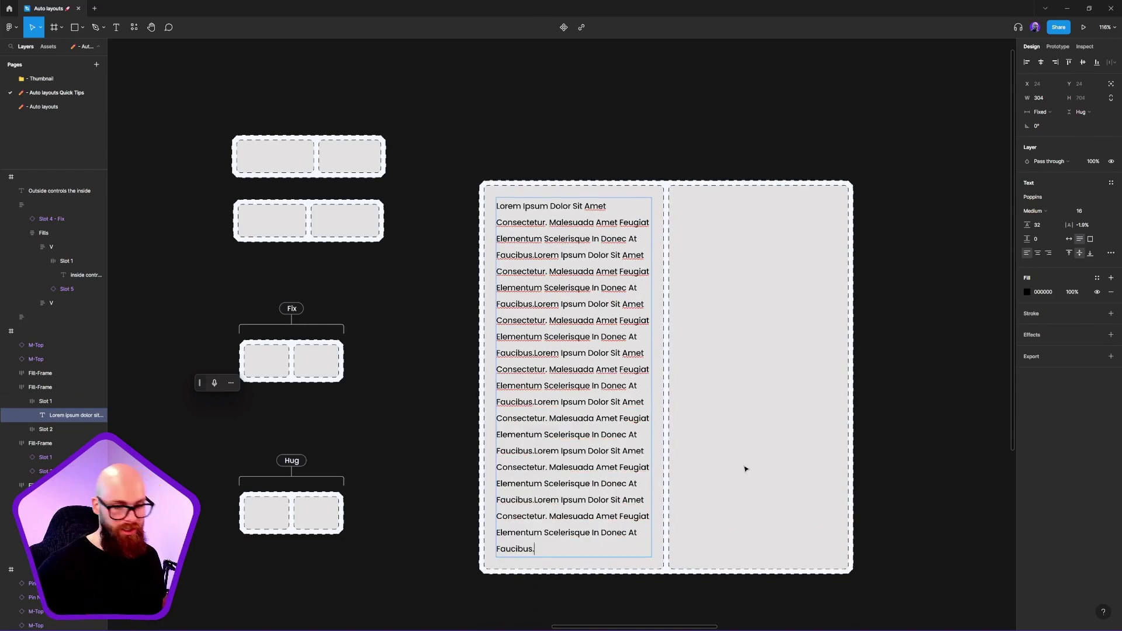
key("ctrl+a")
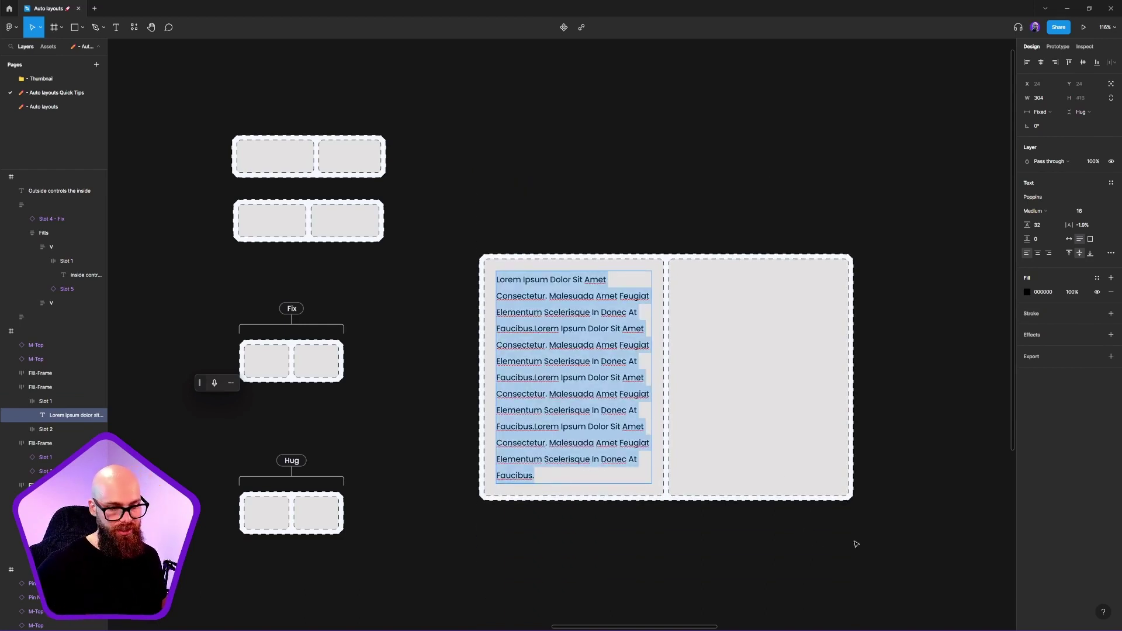
Wrap the empty slot beside the text in its own auto layout frame.
left_click(792, 401)
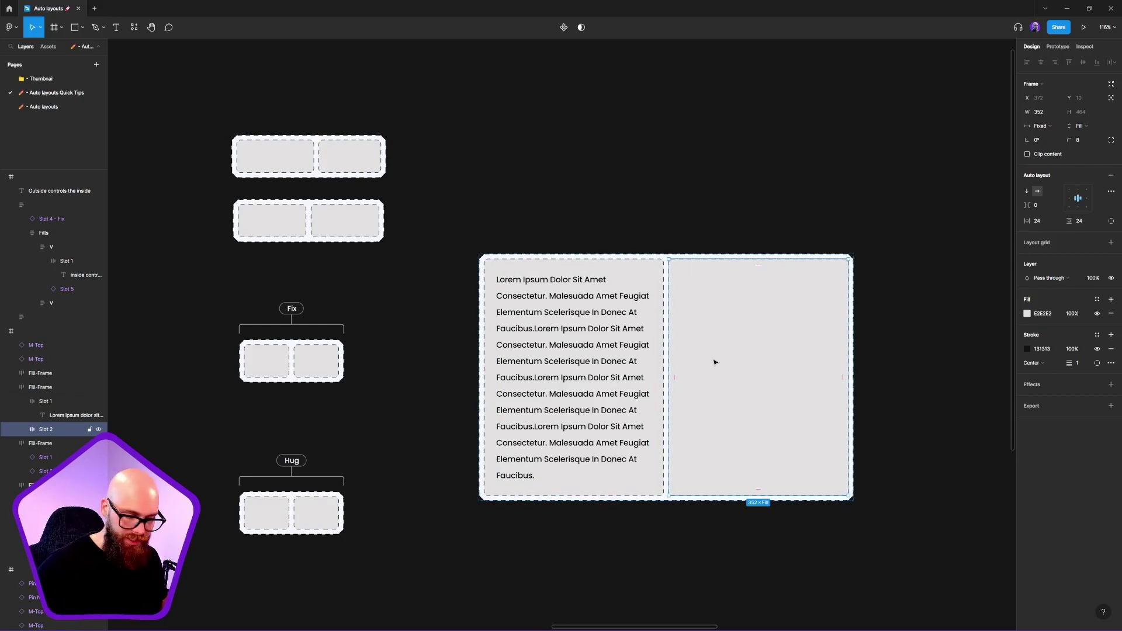
left_click(22, 401)
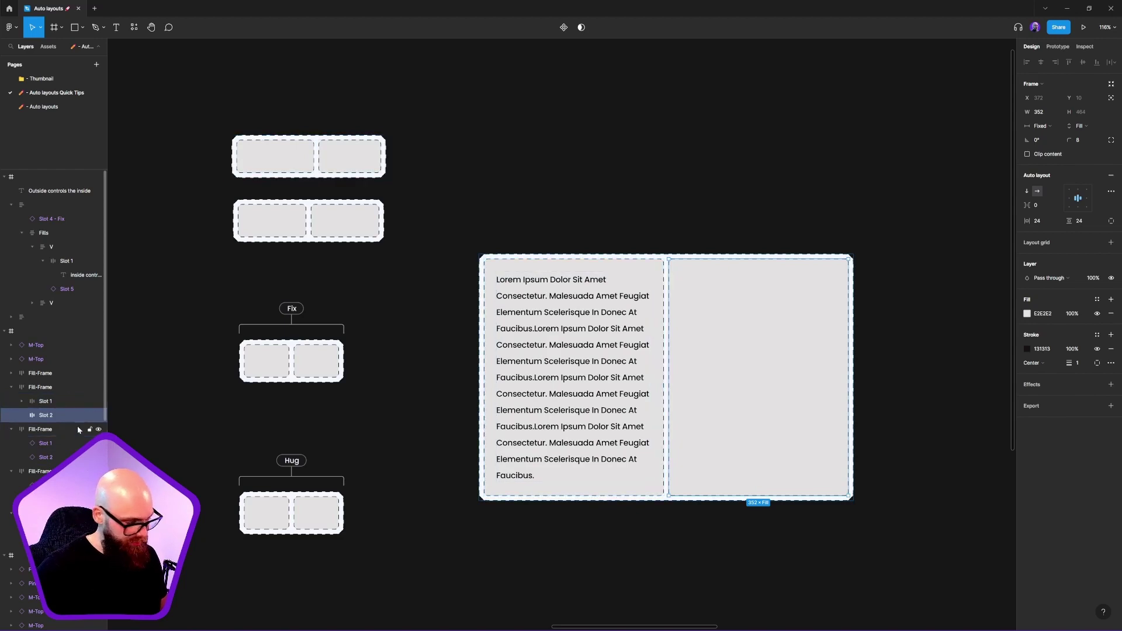
key("shift+a")
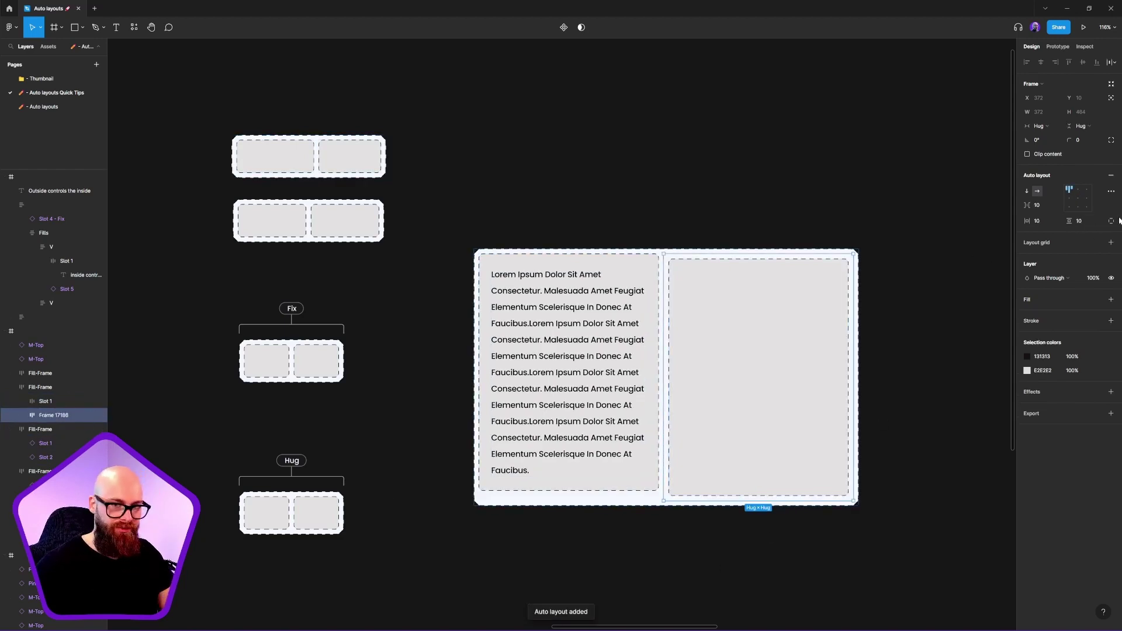
Set the new wrapper frame's vertical padding, item spacing and horizontal padding to 0.
left_click(1075, 221)
type("0")
key("Return")
left_click(1044, 205)
type("100")
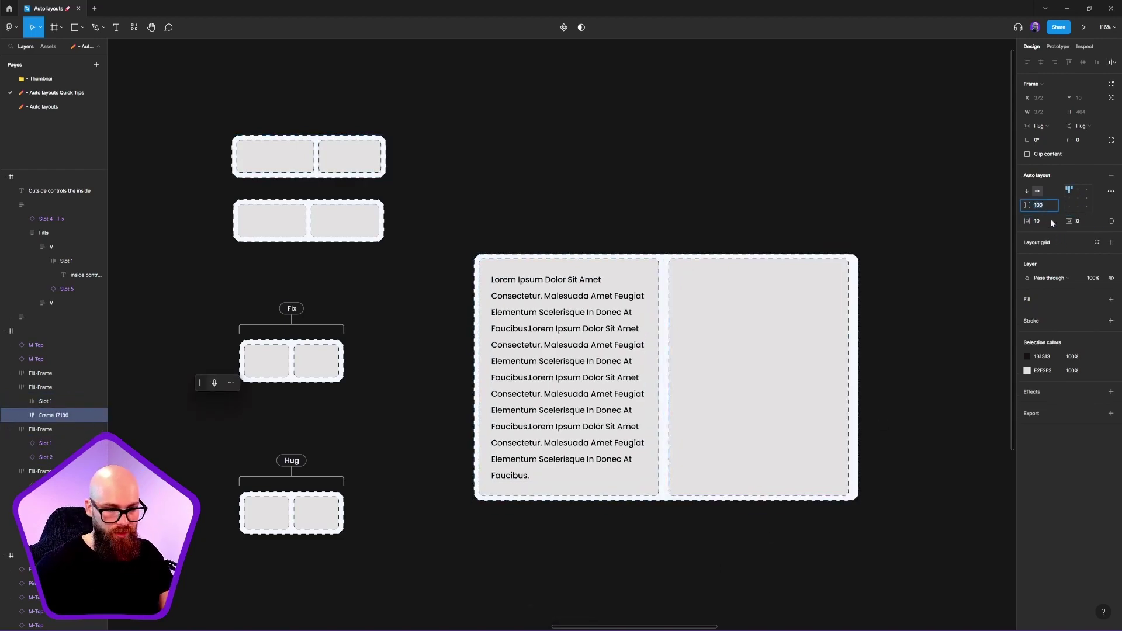
type("0")
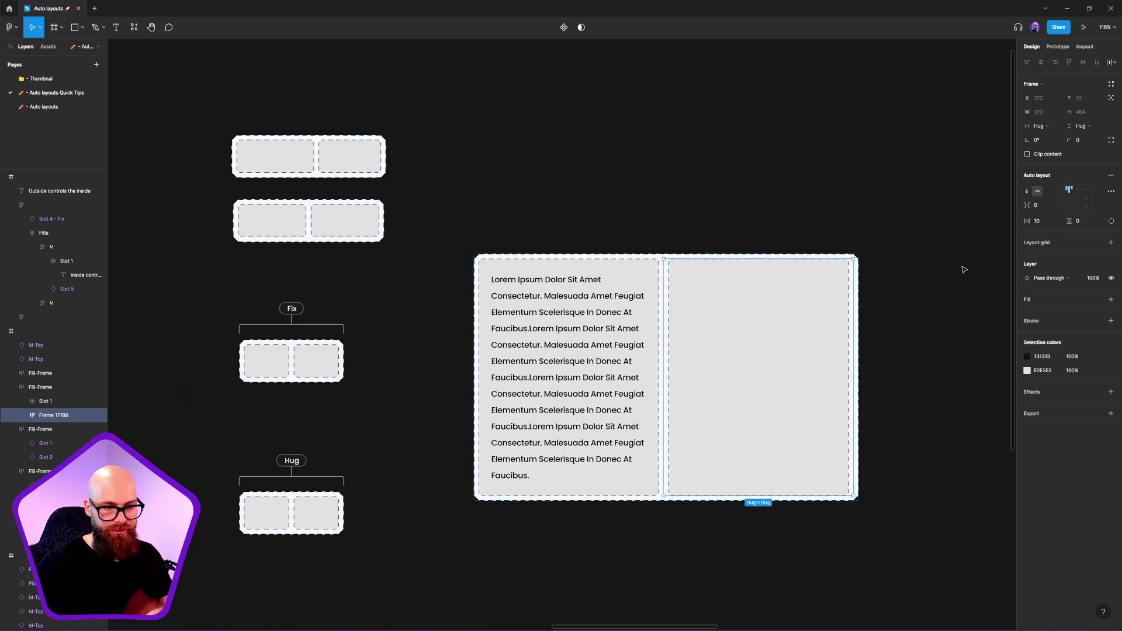
left_click(1044, 223)
type("0")
key("Return")
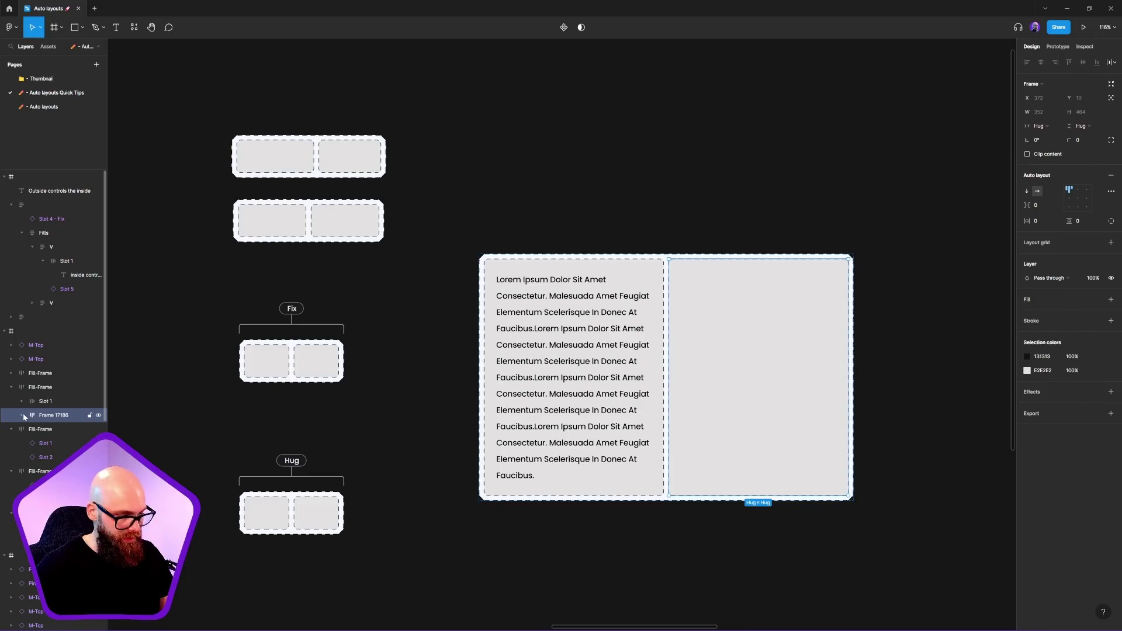
Set the vertical resizing of the wrapper frame around the empty slot to Fixed height.
left_click(1086, 126)
left_click(1078, 115)
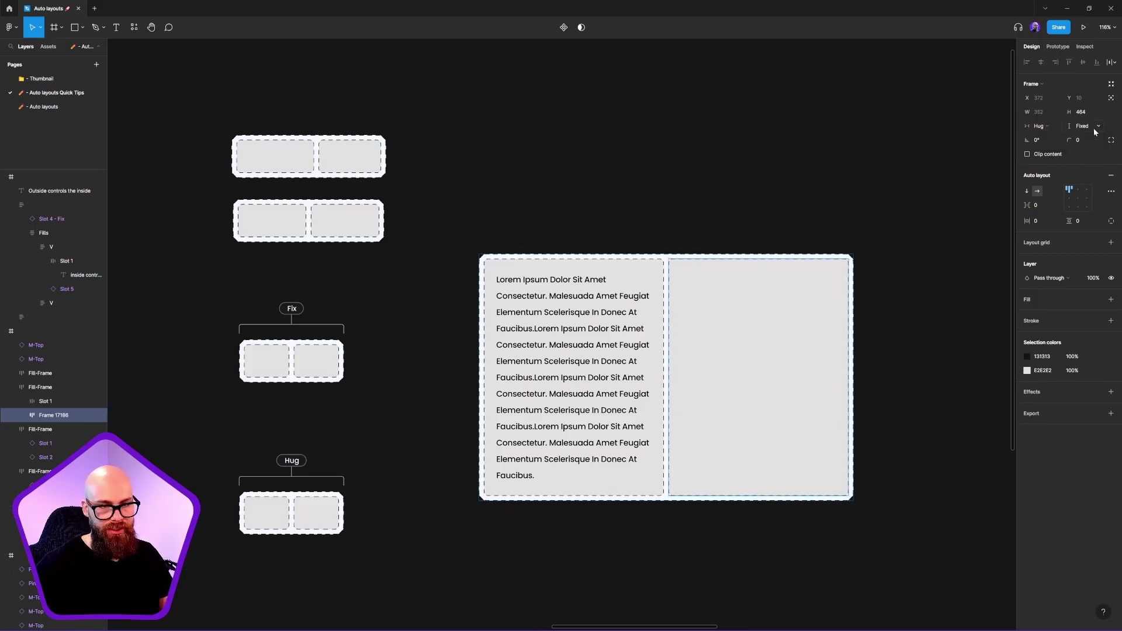
left_click(1098, 126)
left_click(1080, 125)
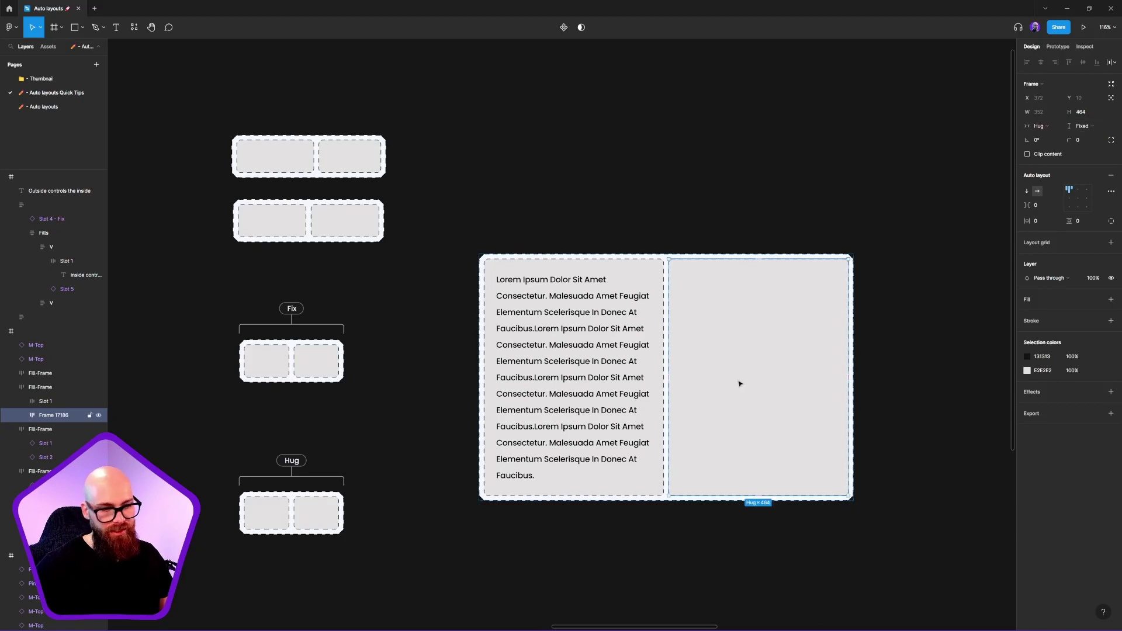
Delete the last two of the four lorem ipsum paragraphs in the text slot.
double_click(754, 446)
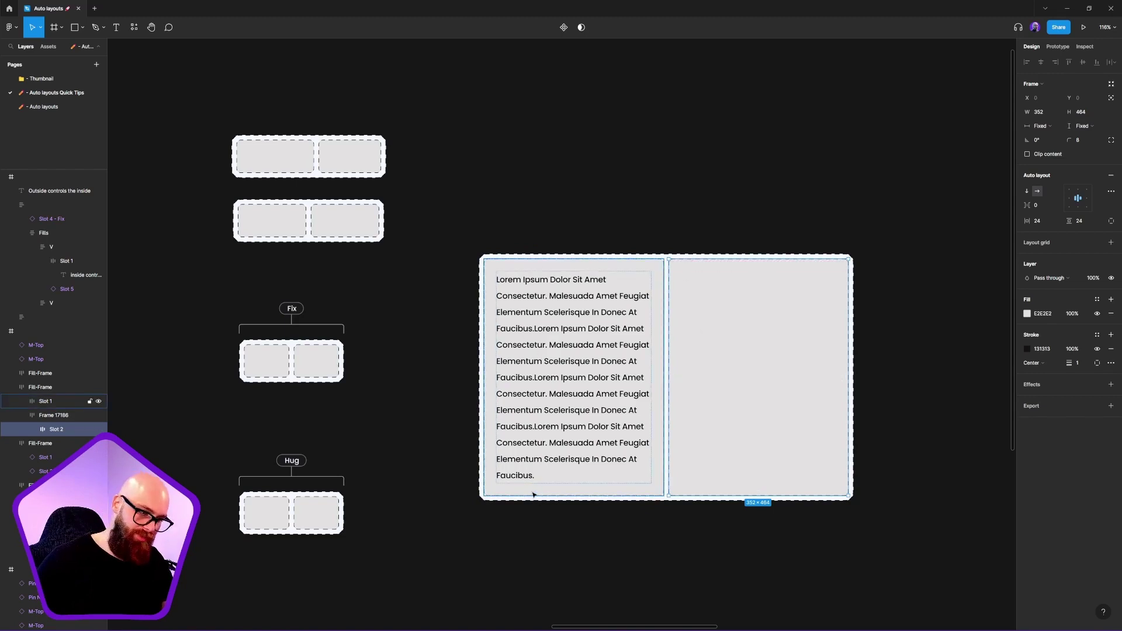
double_click(543, 462)
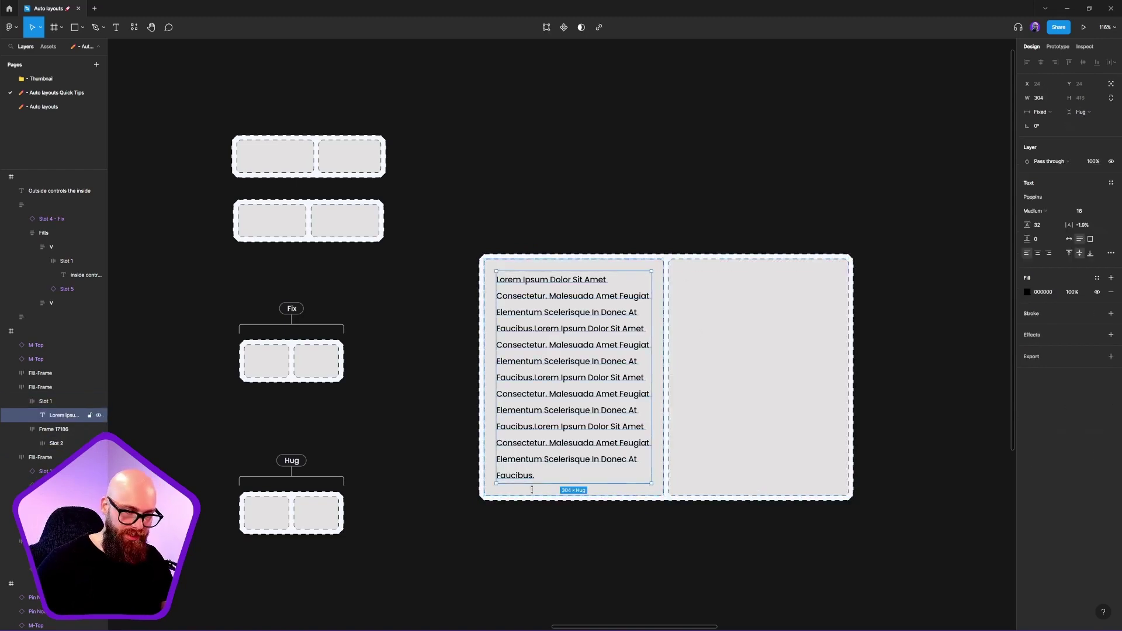
left_click(745, 449)
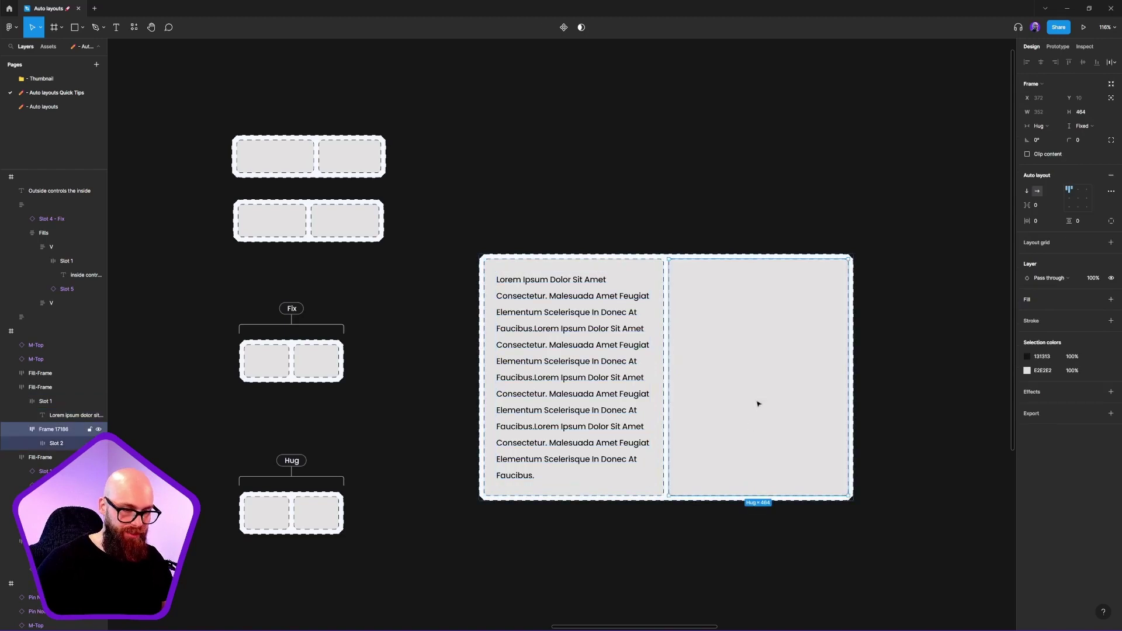
key("shift+Tab")
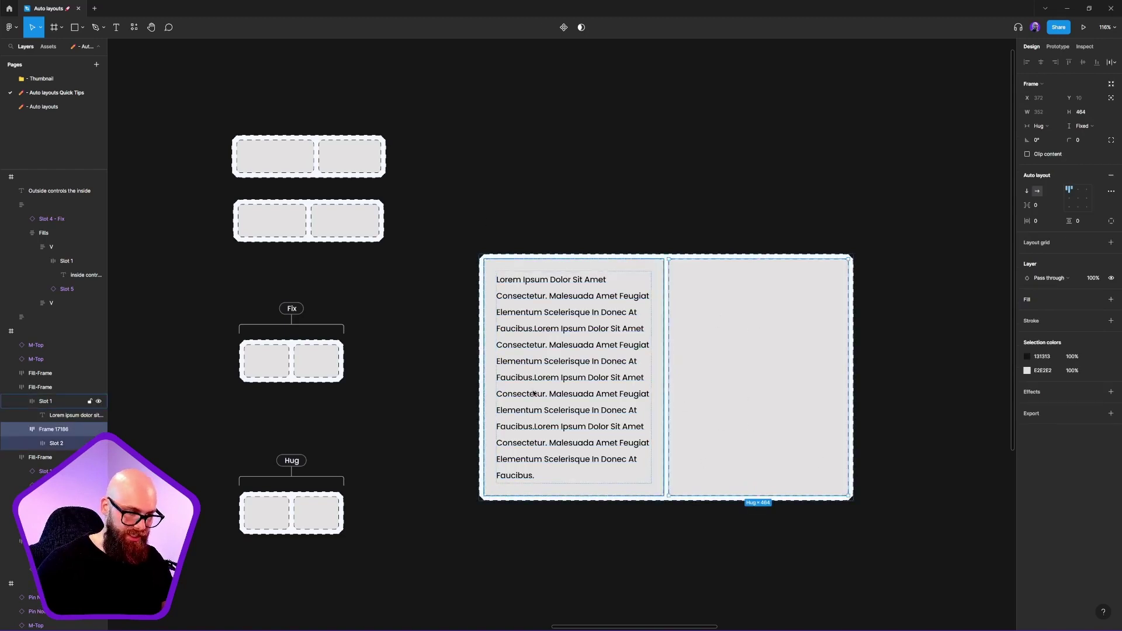
key("Return")
key("Return")
left_click_drag(534, 377, 596, 544)
key("BackSpace")
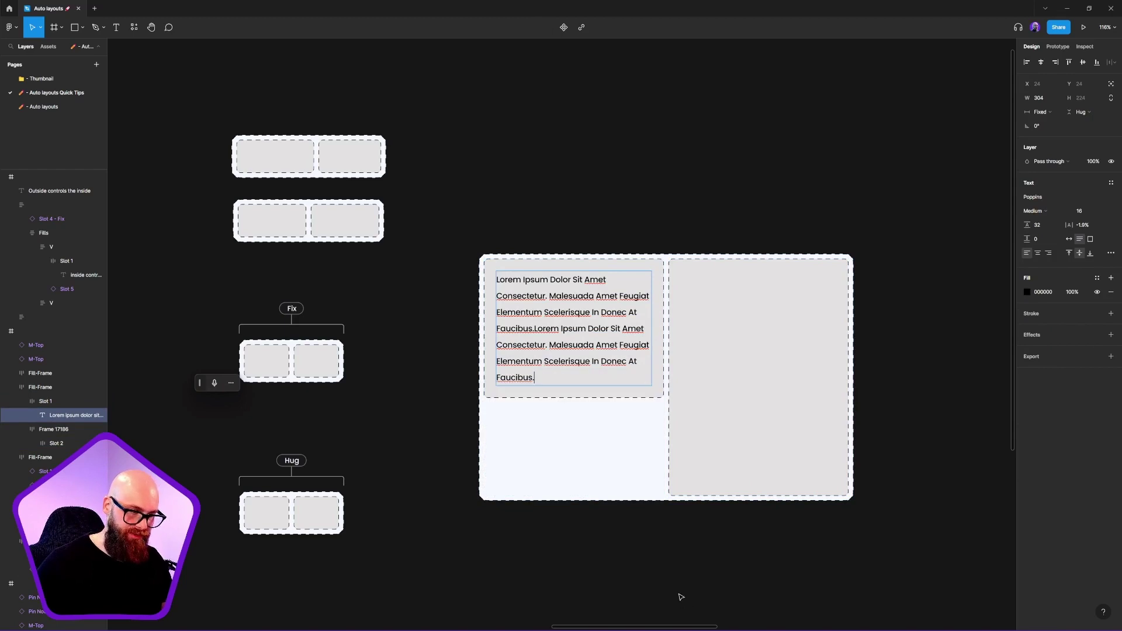
key("Escape")
left_click(846, 556)
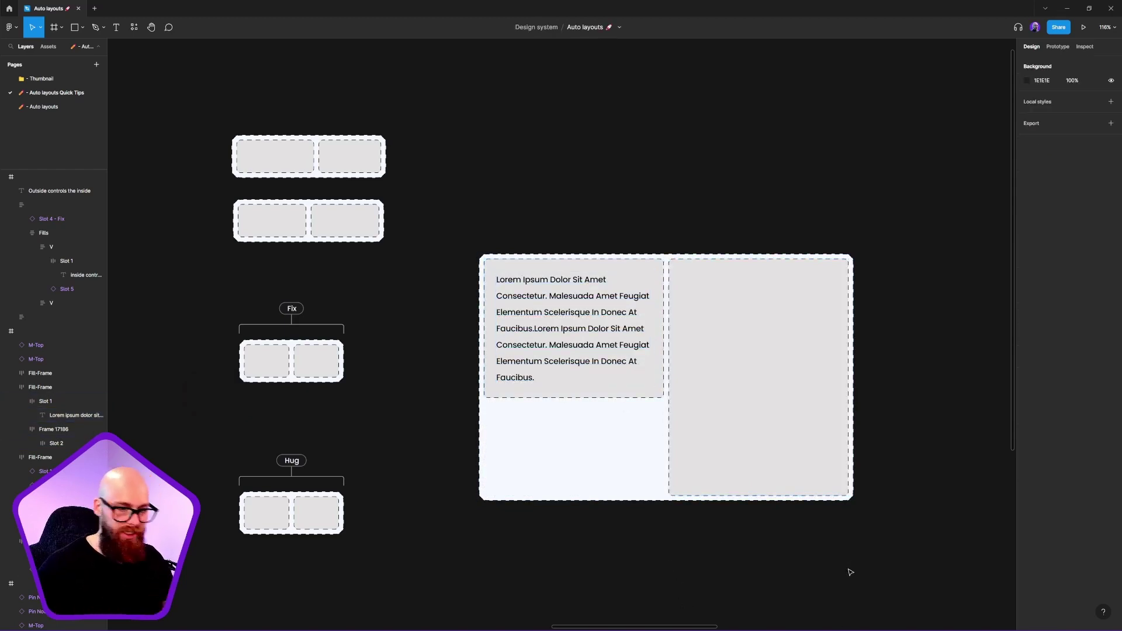
Paste the copied paragraph repeatedly into the lorem ipsum text until it holds eight paragraphs.
left_click(817, 385)
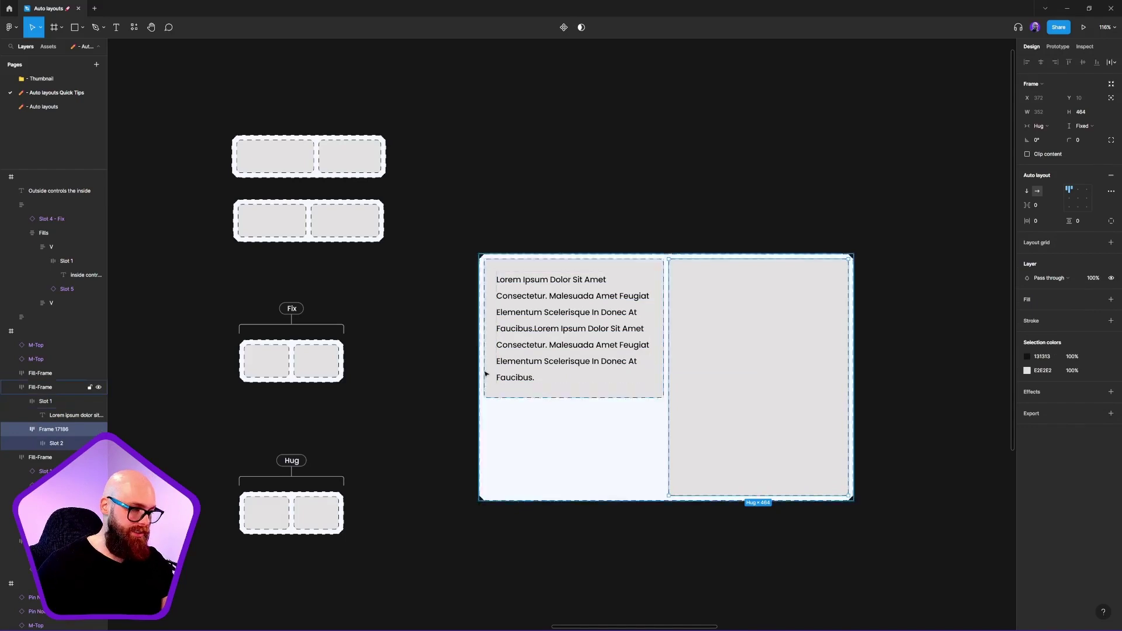
left_click(537, 377)
left_click(528, 362)
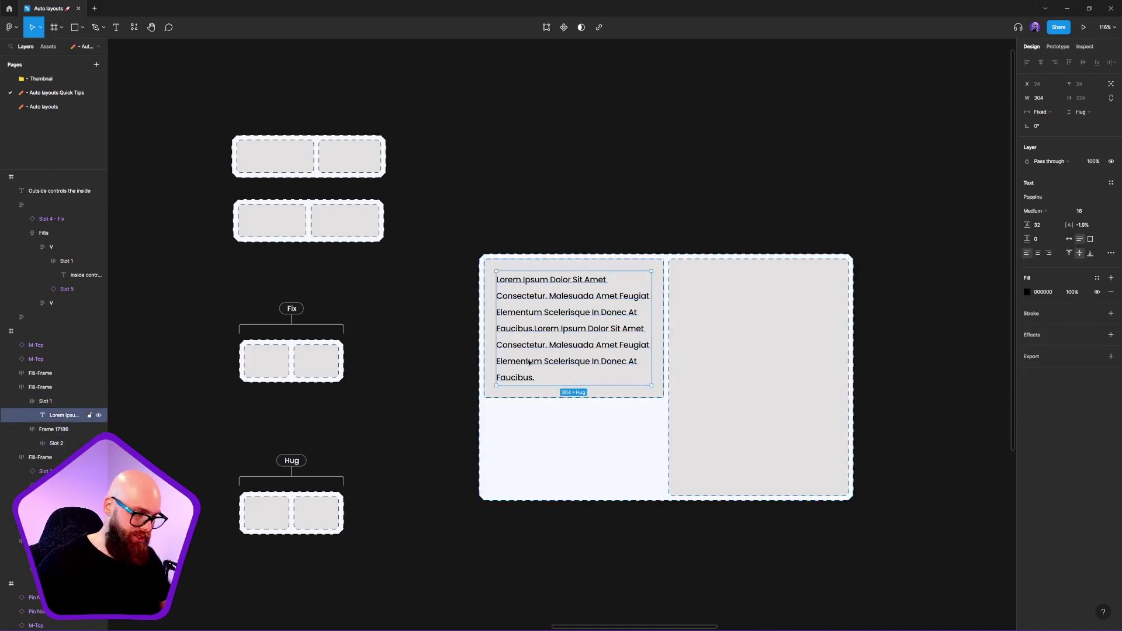
key("Return")
key("ctrl+v")
key("ctrl+v")
key("ctrl+v")
key("ctrl+v")
key("ctrl+v")
key("ctrl+v")
key("ctrl+v")
key("ctrl+v")
key("ctrl+v")
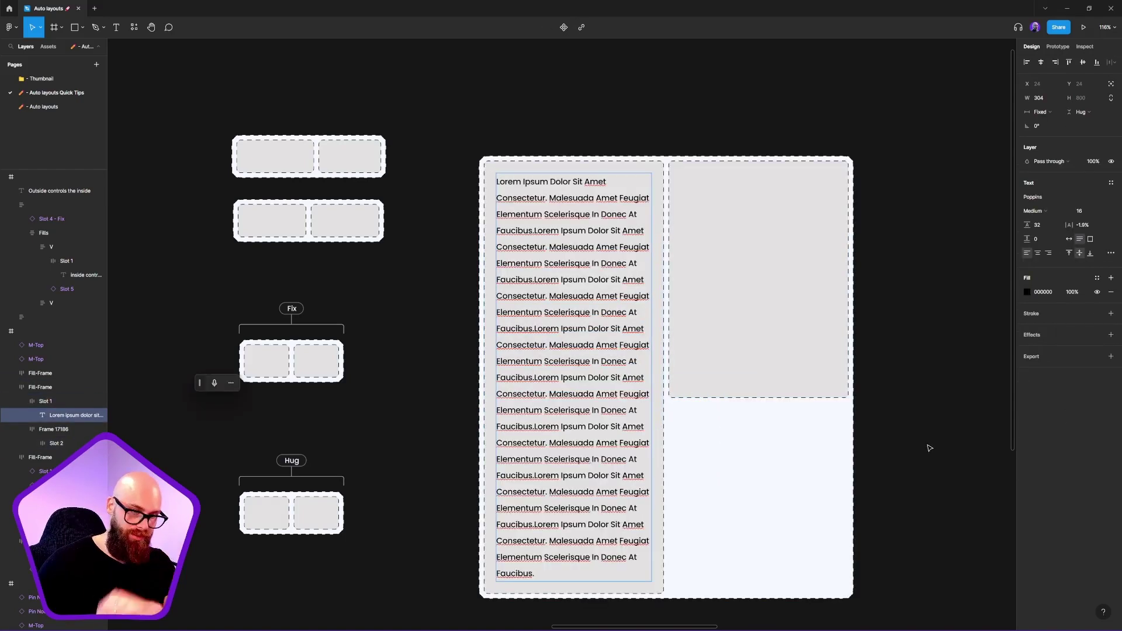
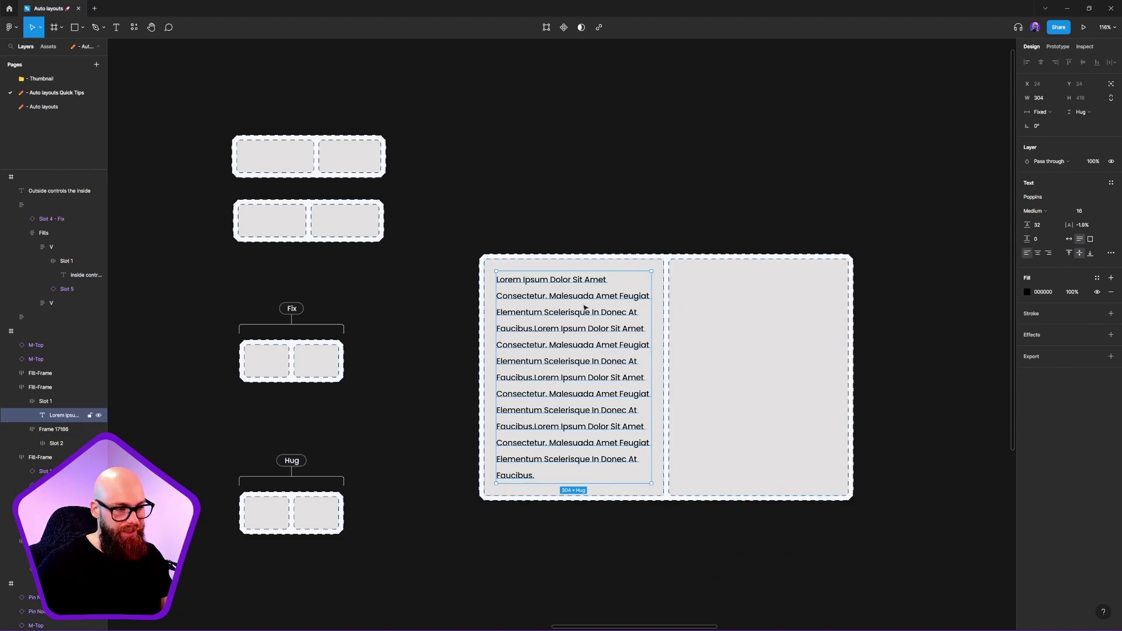
Compare the resizing settings of the slot holding the text and the wrapper frame beside it.
key("Escape")
left_click(766, 325)
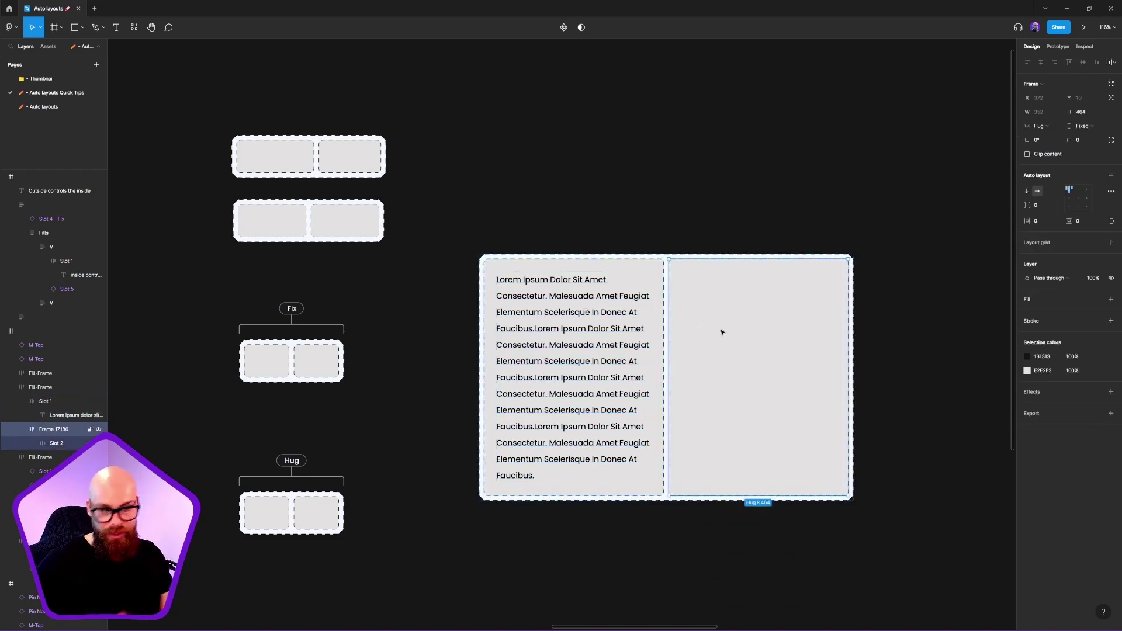
left_click(557, 306)
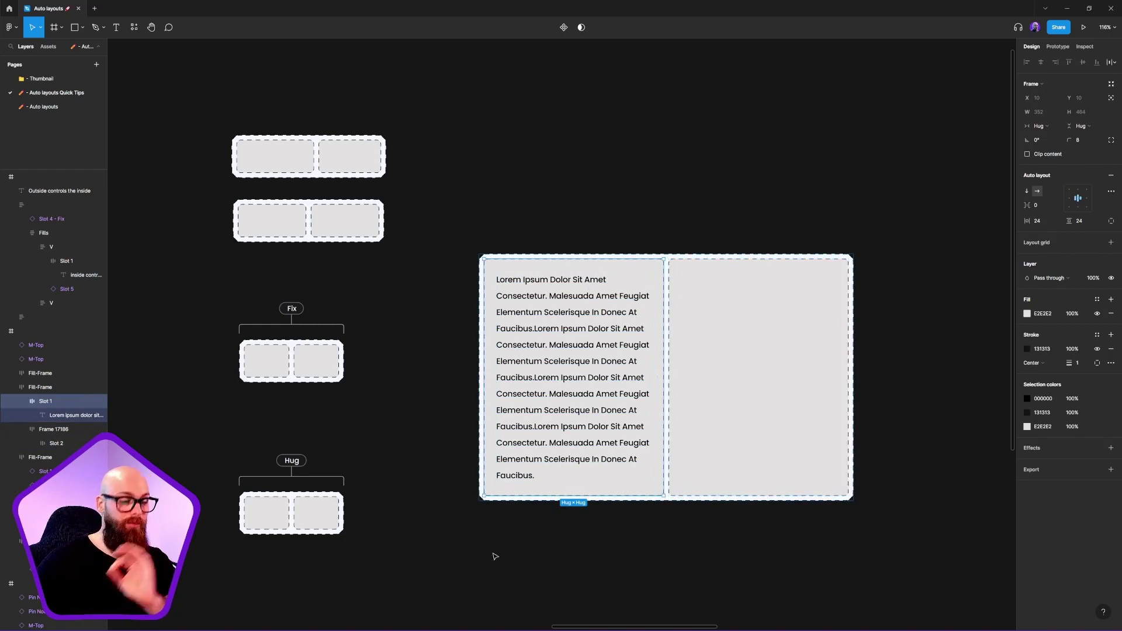
left_click(810, 358)
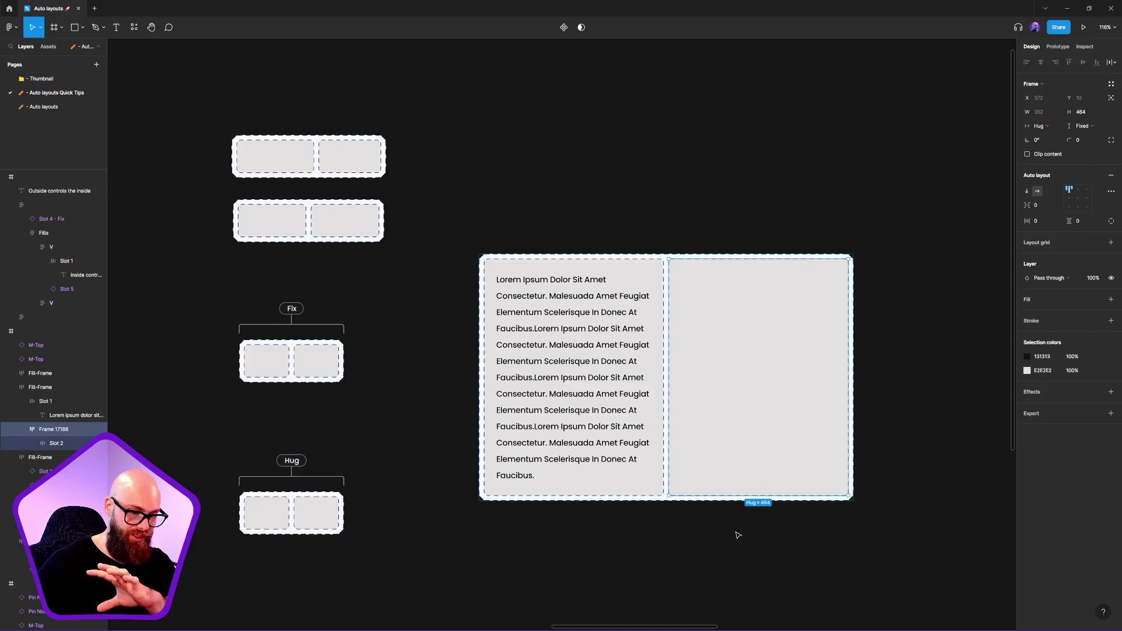
left_click(531, 380)
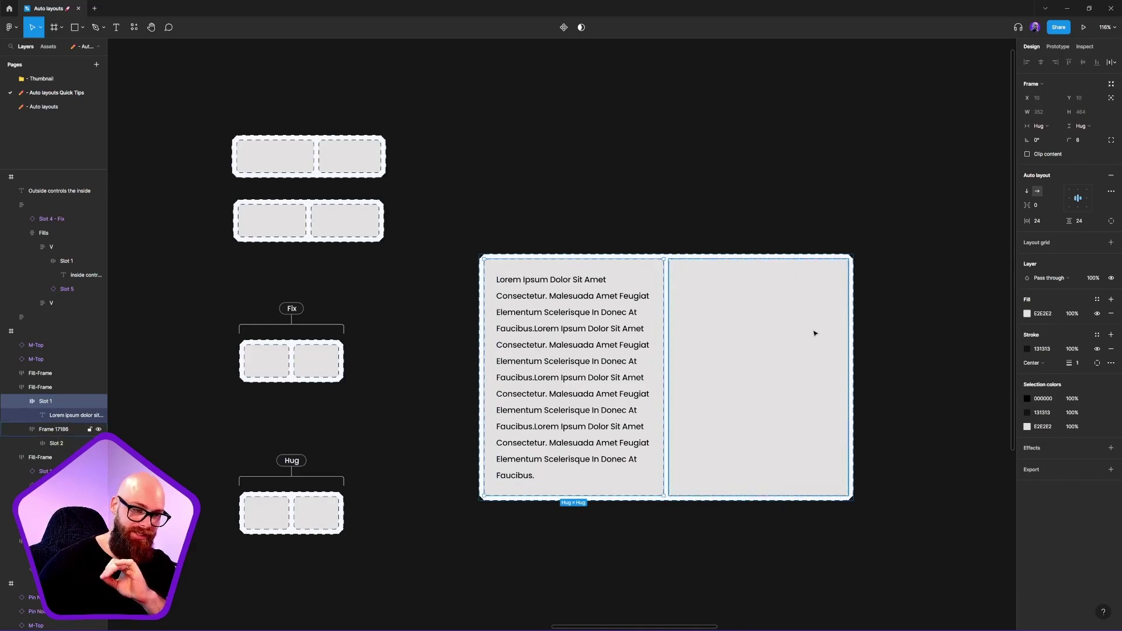
Inspect the resizing settings of the wrapper frame around the empty slot.
left_click(839, 432)
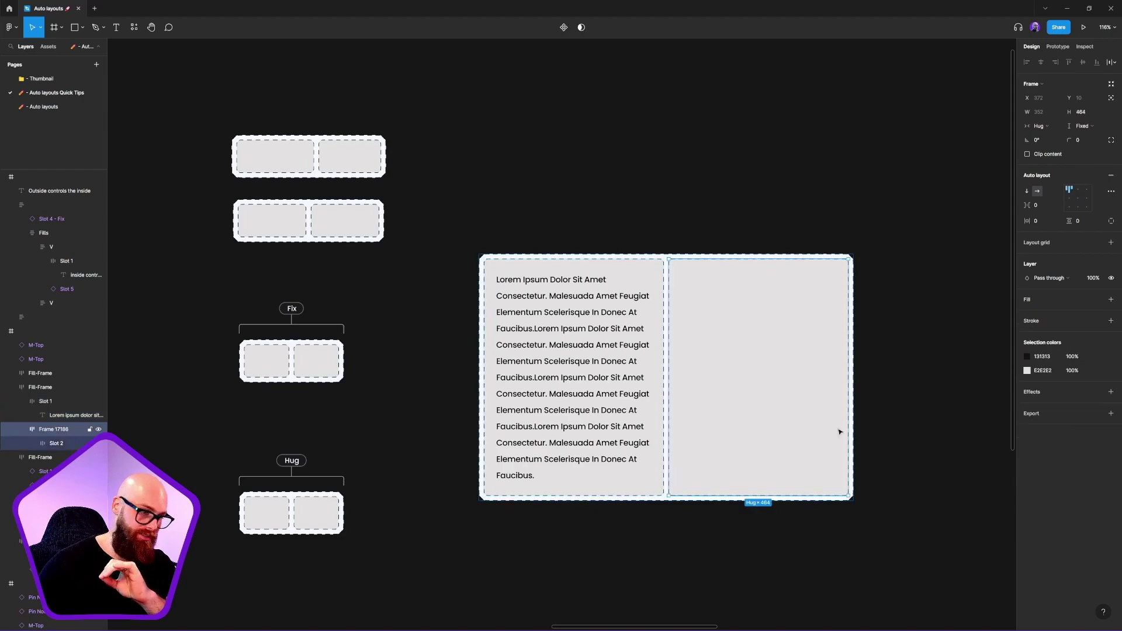
left_click(643, 405)
left_click(641, 243)
Duplicate the frame holding the text slot and the empty slot, and place the copy just below the original.
scroll(646, 243, "down", 3)
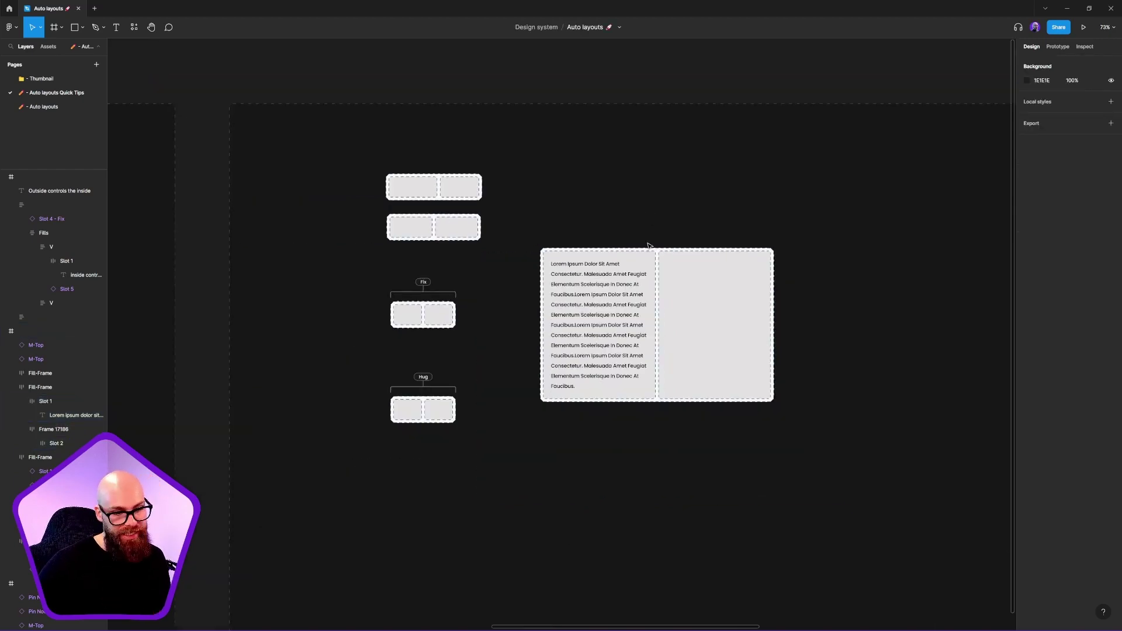
left_click(651, 253)
left_click_drag(651, 253, 569, 188)
key("ctrl+d")
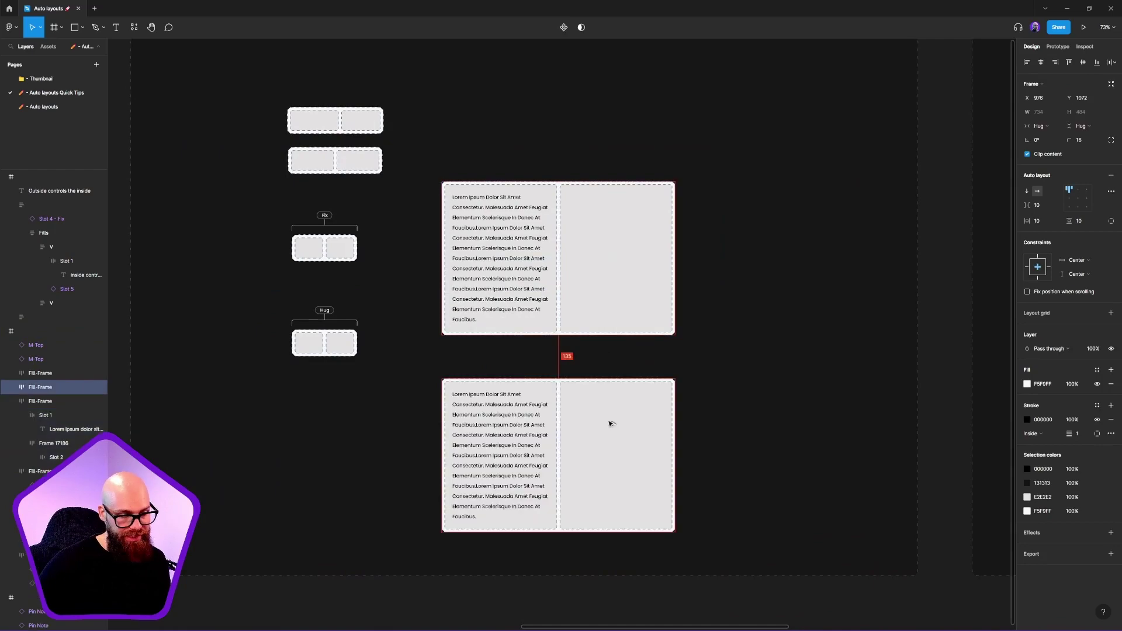
left_click_drag(609, 421, 607, 391)
Set the lorem ipsum text in the duplicated frame to Fill container both horizontally and vertically.
scroll(519, 387, "up", 5)
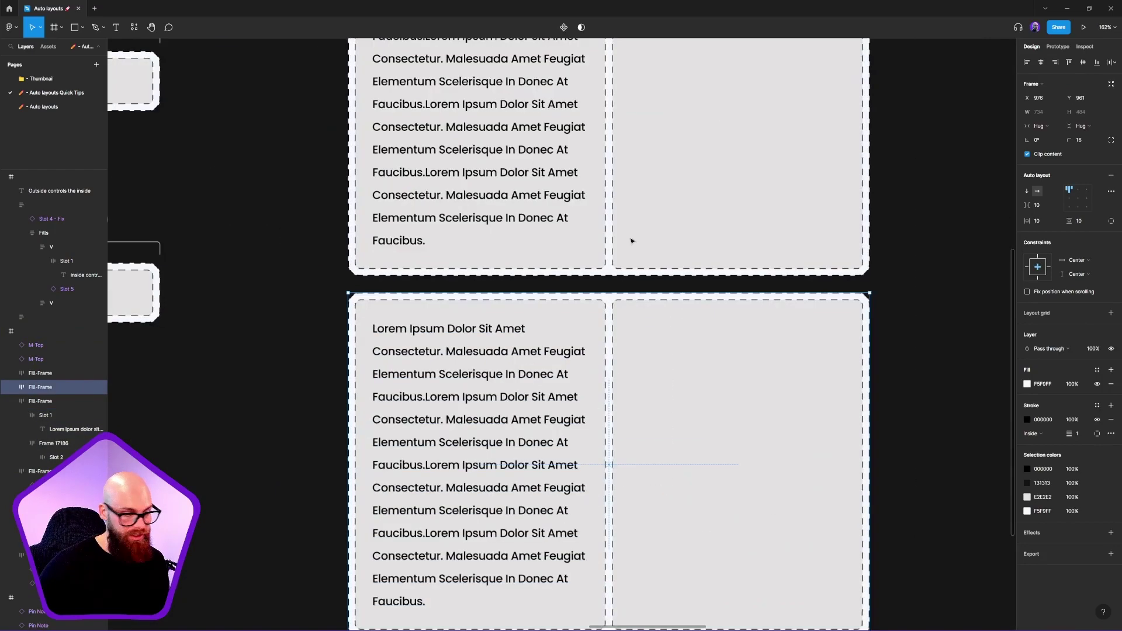
double_click(443, 419)
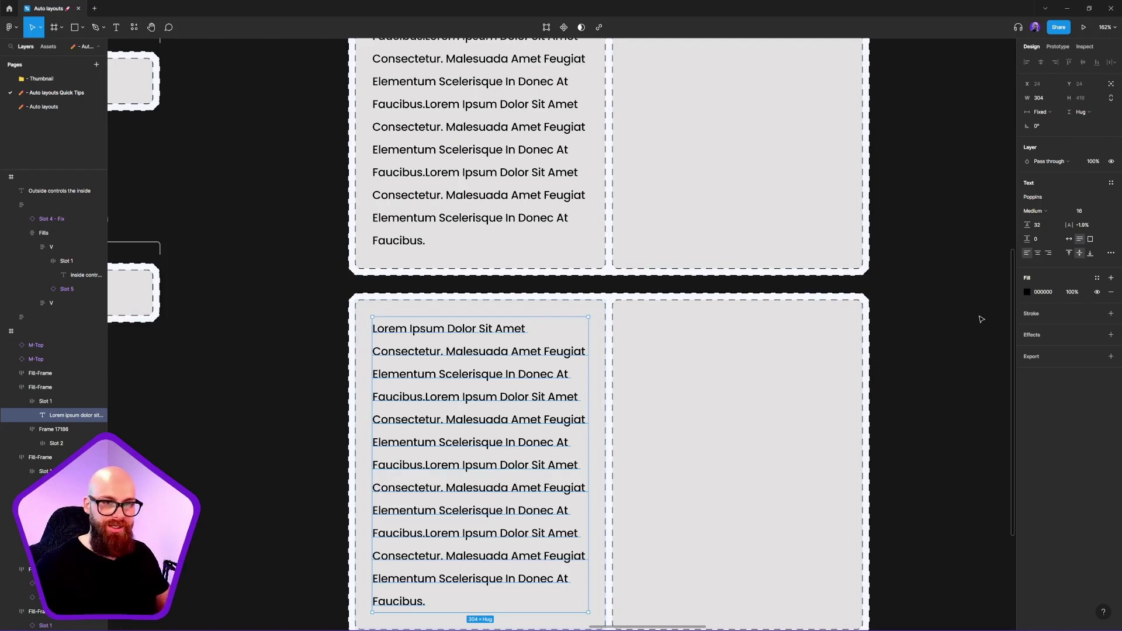
left_click(1039, 112)
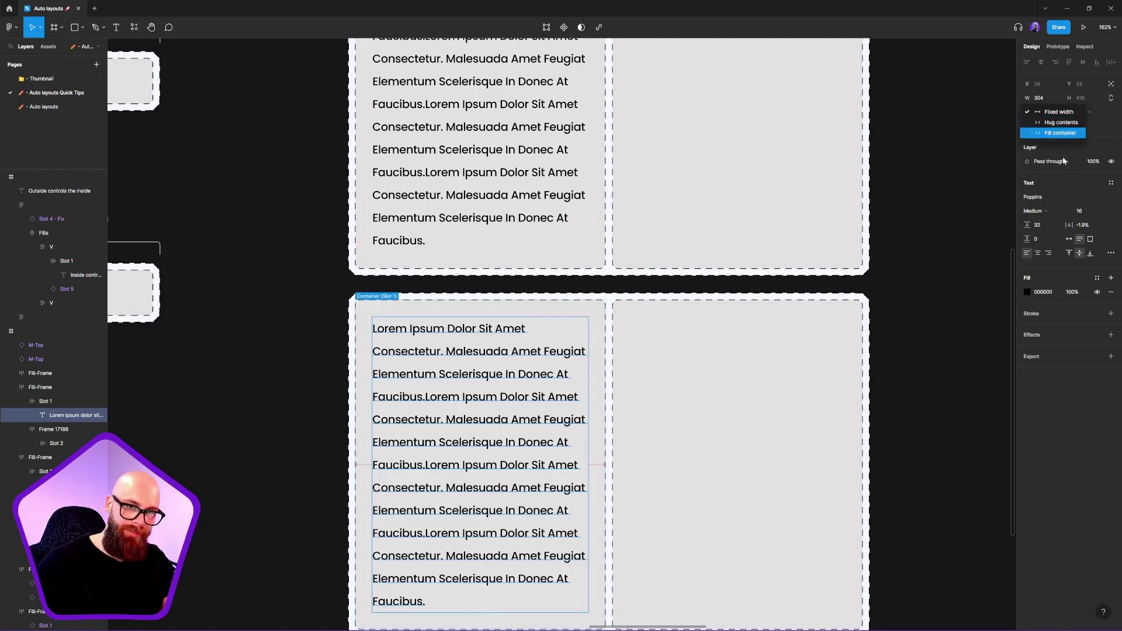
left_click(1046, 136)
left_click(1080, 111)
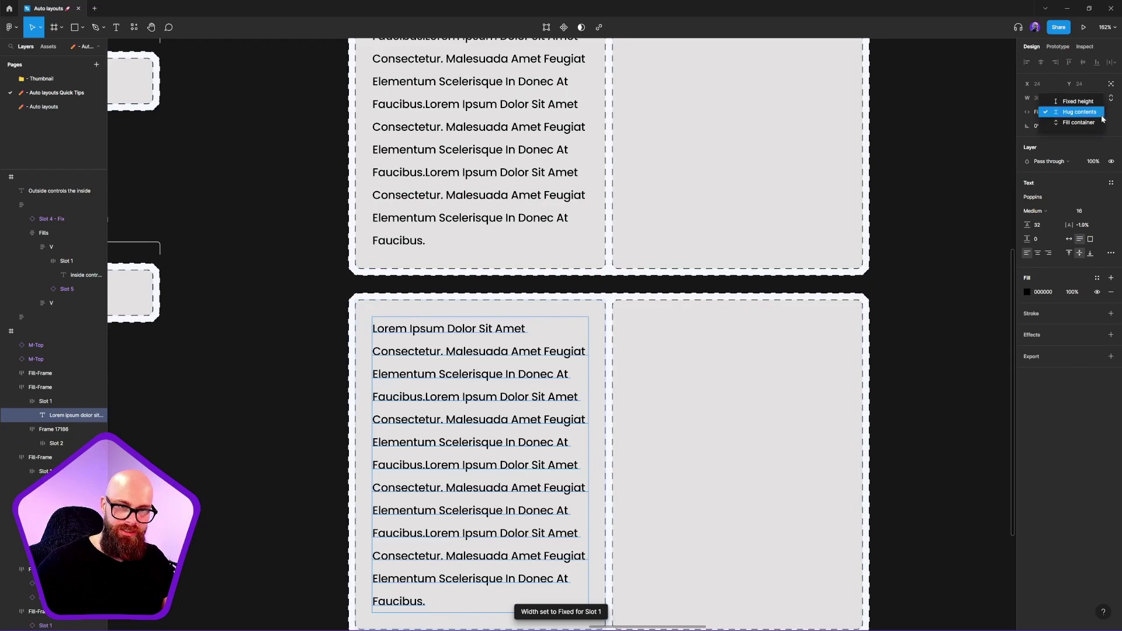
left_click(1083, 126)
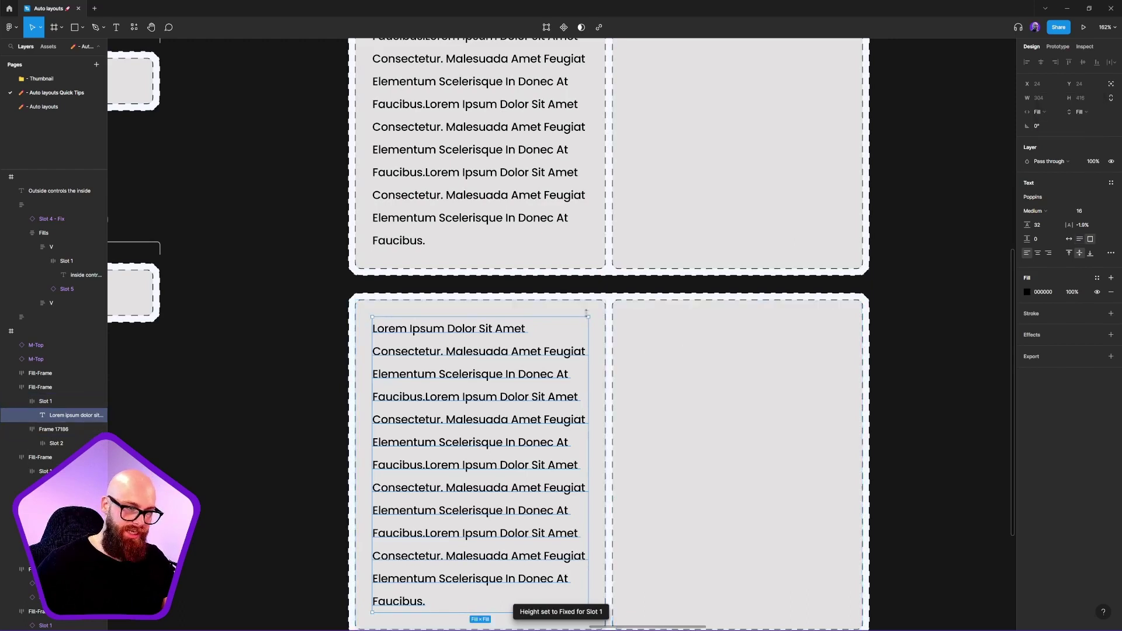
Move Slot 2 out of its wrapper frame into Slot 1 in the duplicated frame, removing the wrapper.
left_click(655, 320)
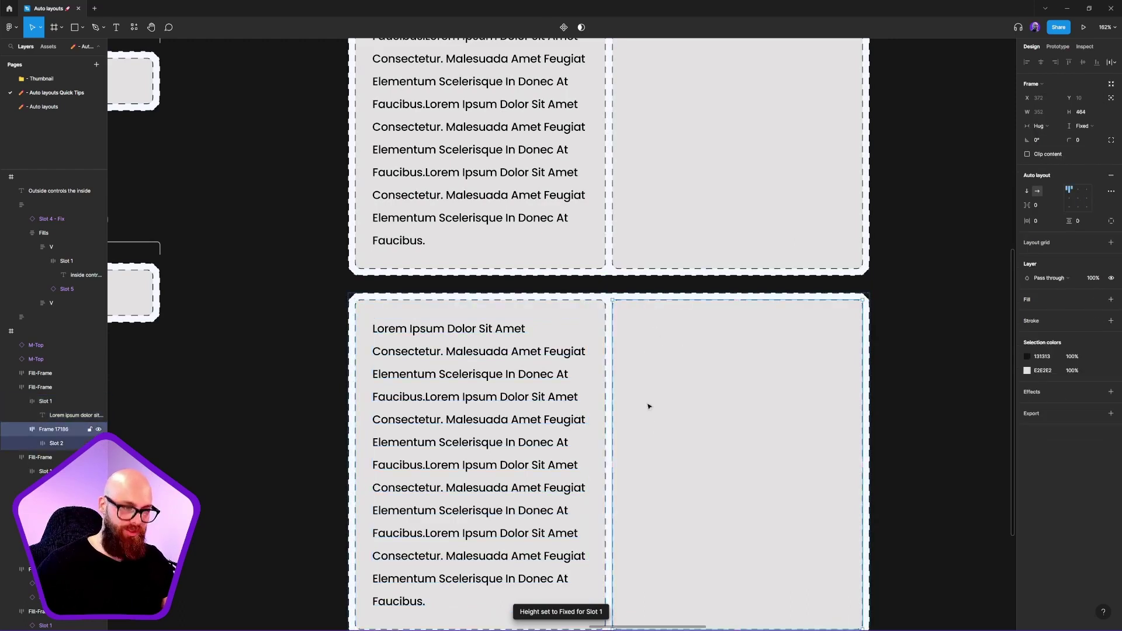
left_click_drag(2, 442, 67, 447)
left_click(67, 443)
key("Delete")
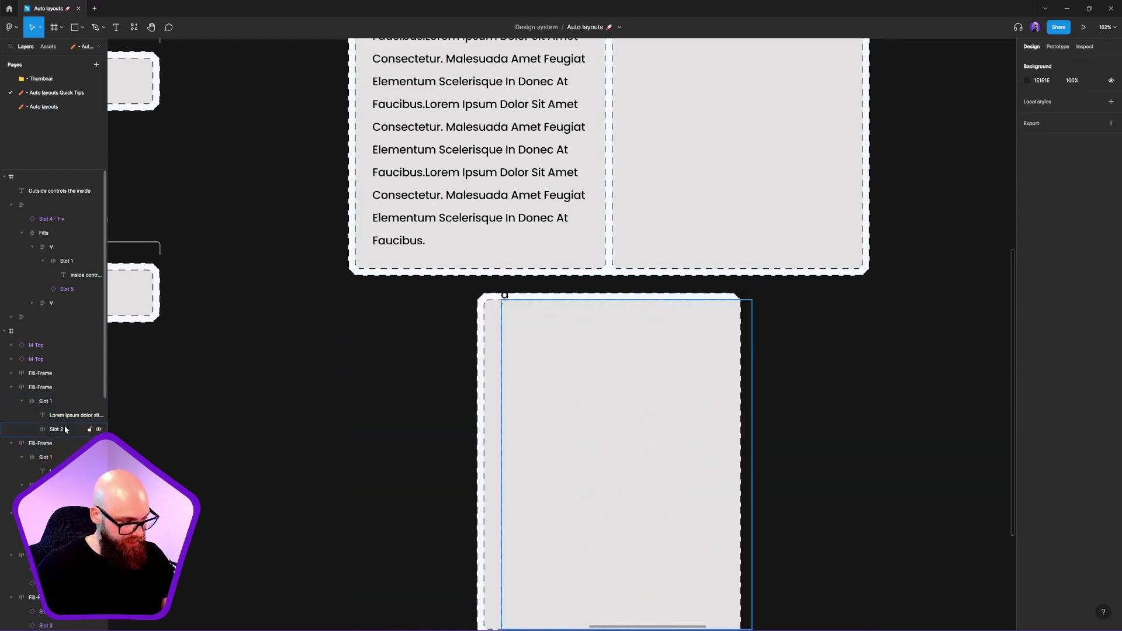
Set the horizontal and vertical resizing of Slot 2 to Fill container.
left_click(1040, 126)
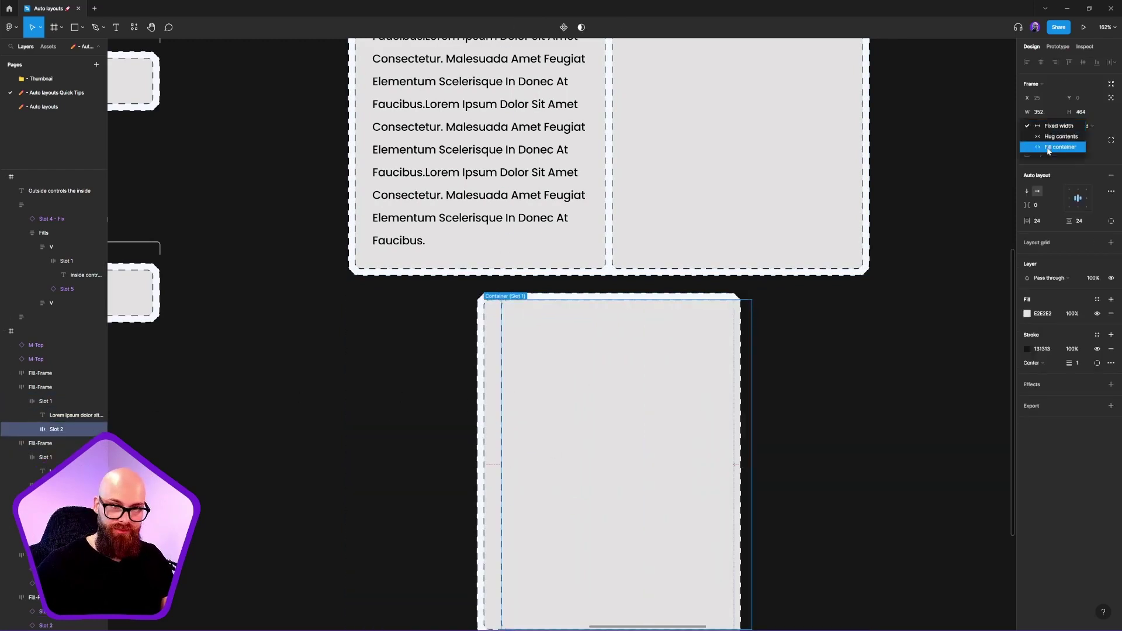
left_click(1052, 147)
left_click(1082, 126)
left_click(1077, 148)
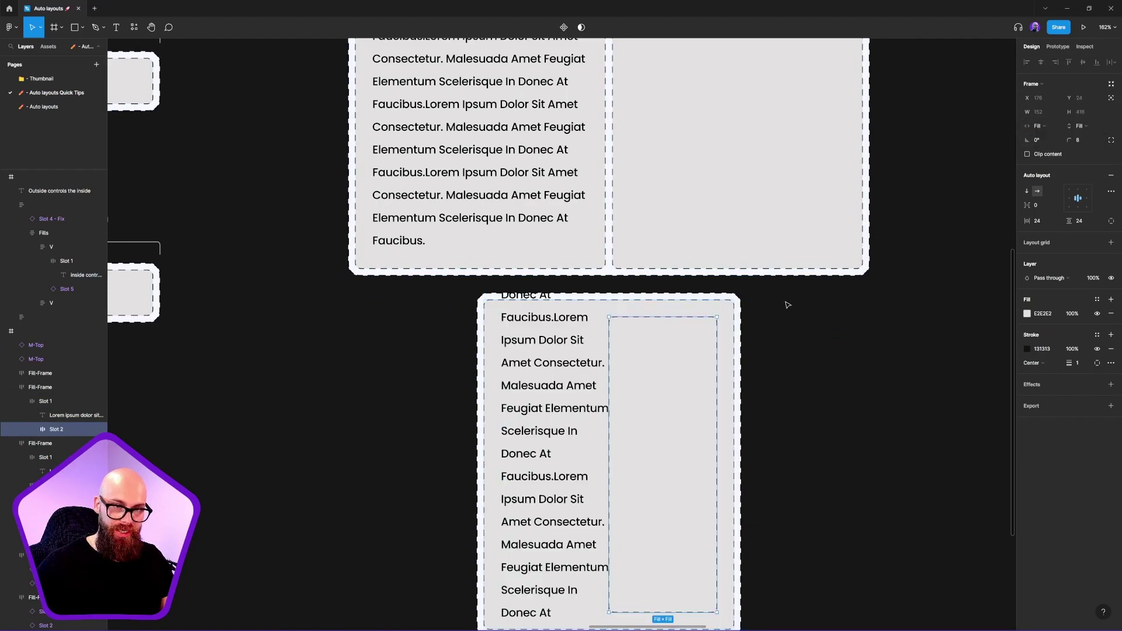
Move Slot 2 out of Slot 1 and ahead of it in the duplicated Fill-Frame, with Slot 1 also set to Fill.
left_click(677, 307)
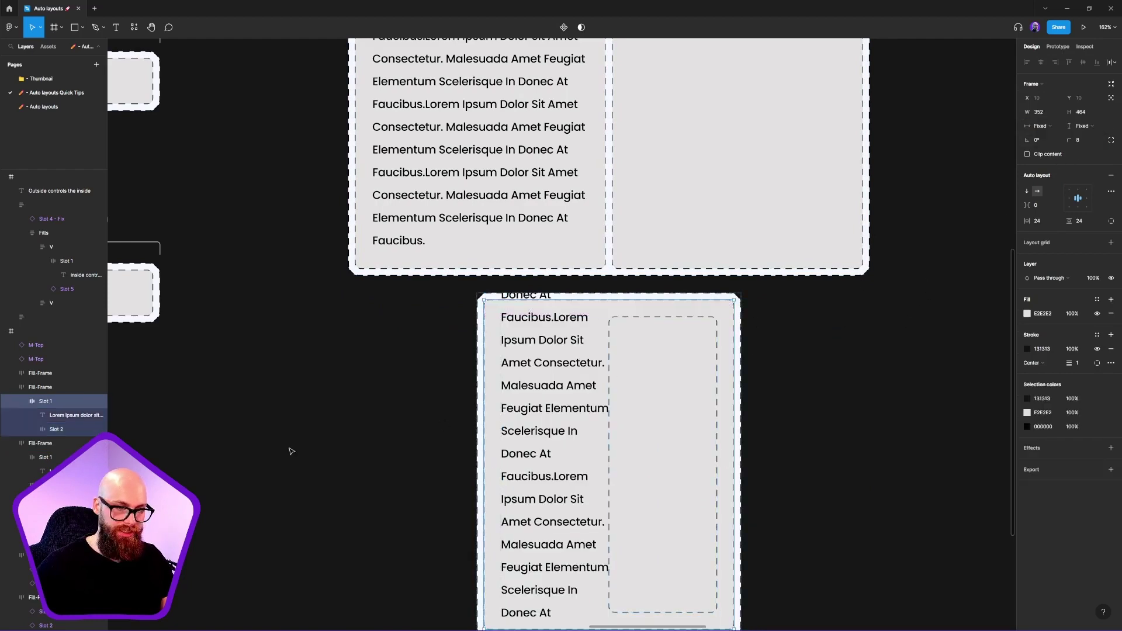
left_click_drag(38, 431, 46, 395)
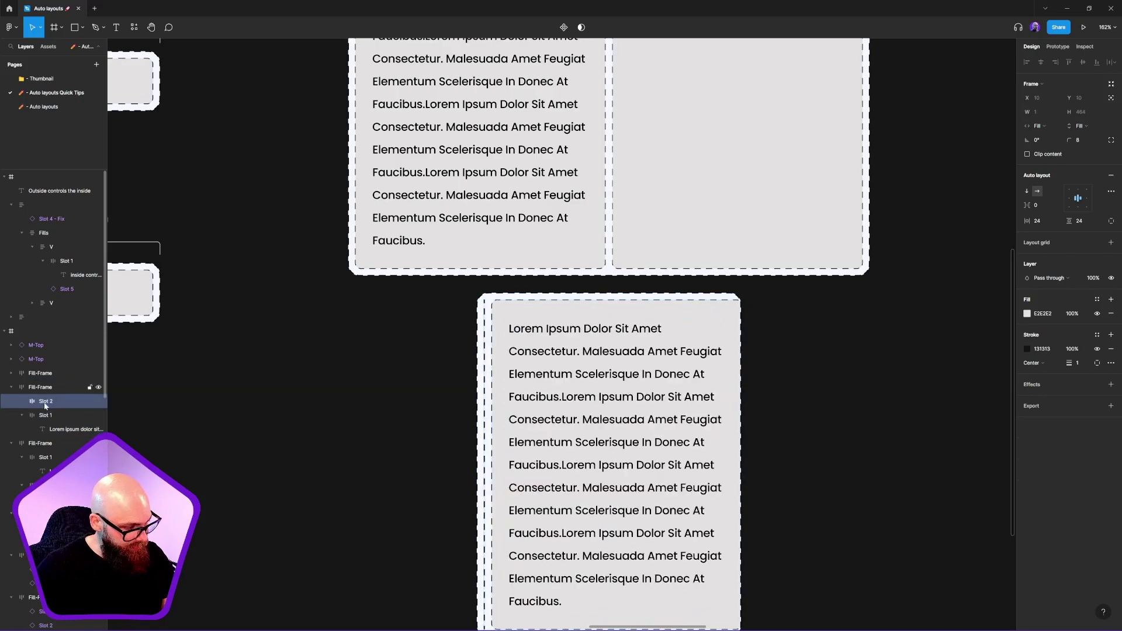
scroll(669, 330, "down", 3)
scroll(669, 330, "right", 1)
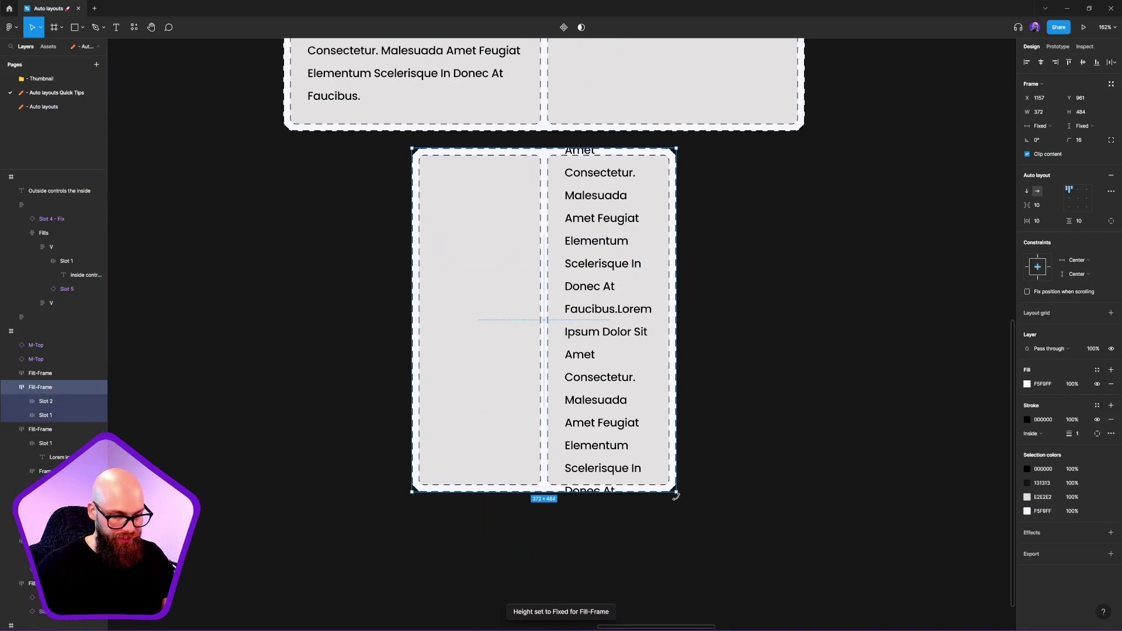
Resize the duplicated frame to about 782 × 528.
left_click_drag(677, 491, 979, 489)
scroll(979, 489, "down", 5)
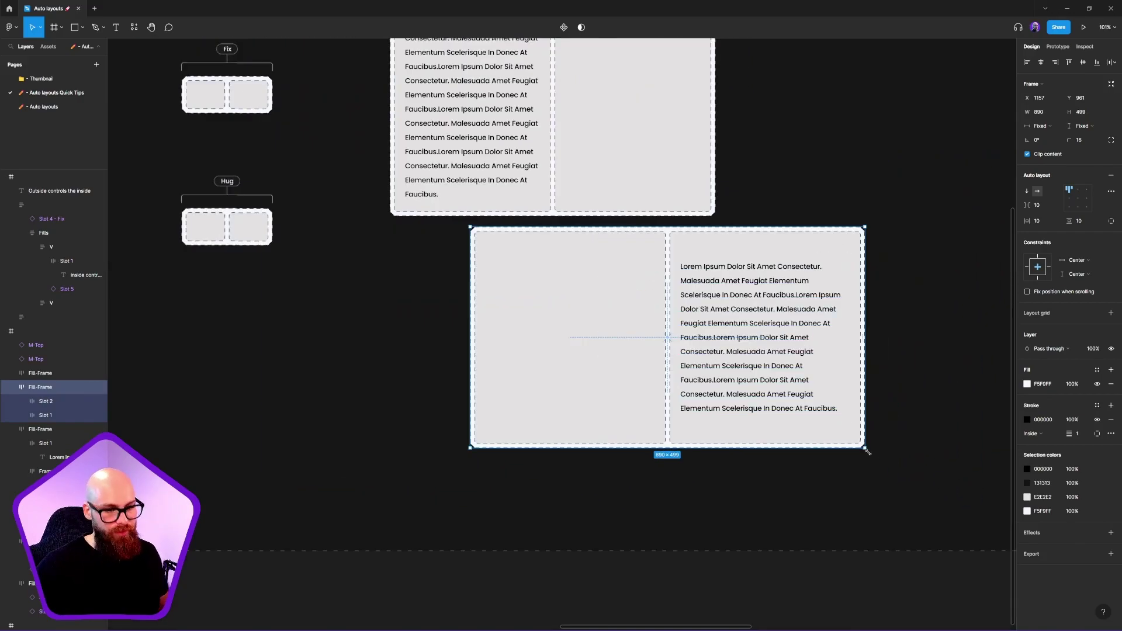
left_click_drag(864, 448, 816, 460)
Align the contents of Slot 1 to the top center, and set the lorem ipsum text's vertical alignment to top.
left_click(744, 352)
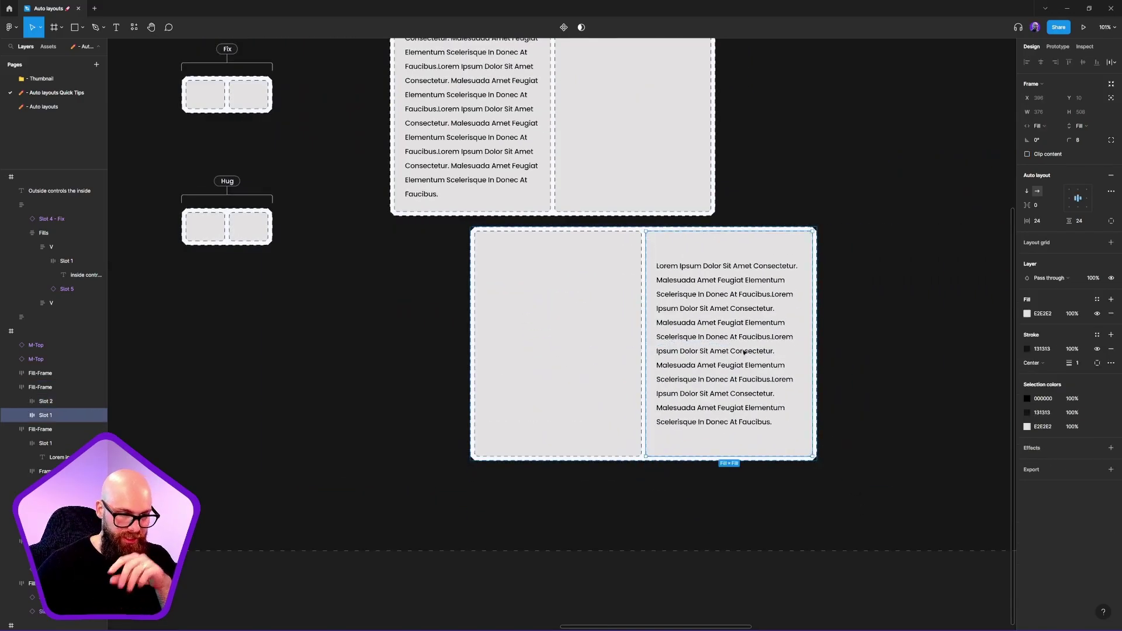
left_click(733, 322)
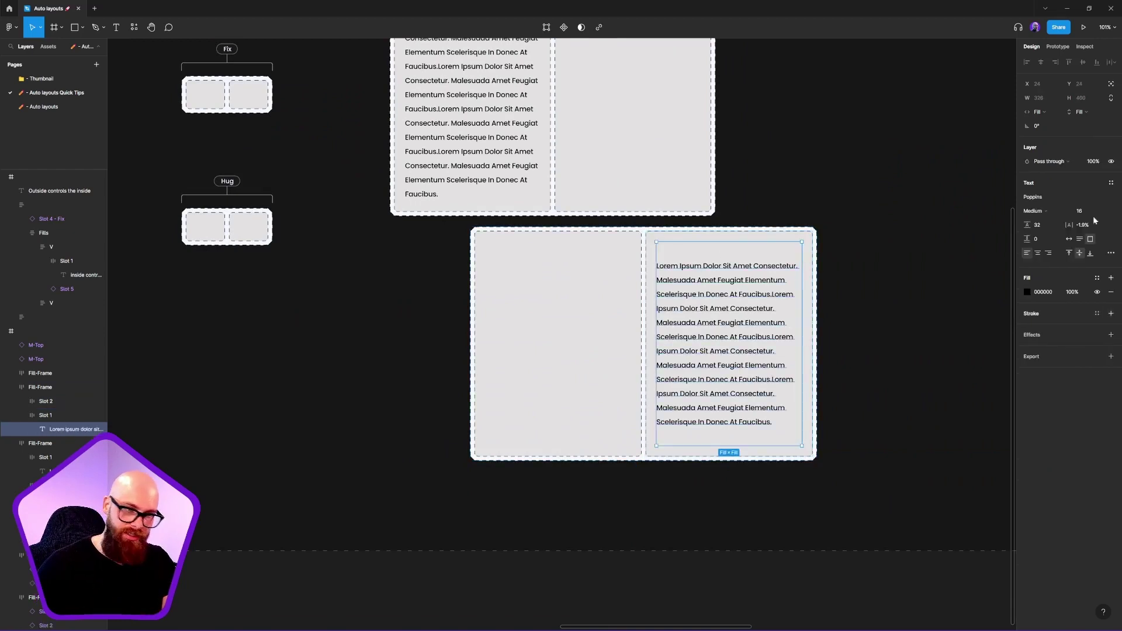
left_click(662, 246)
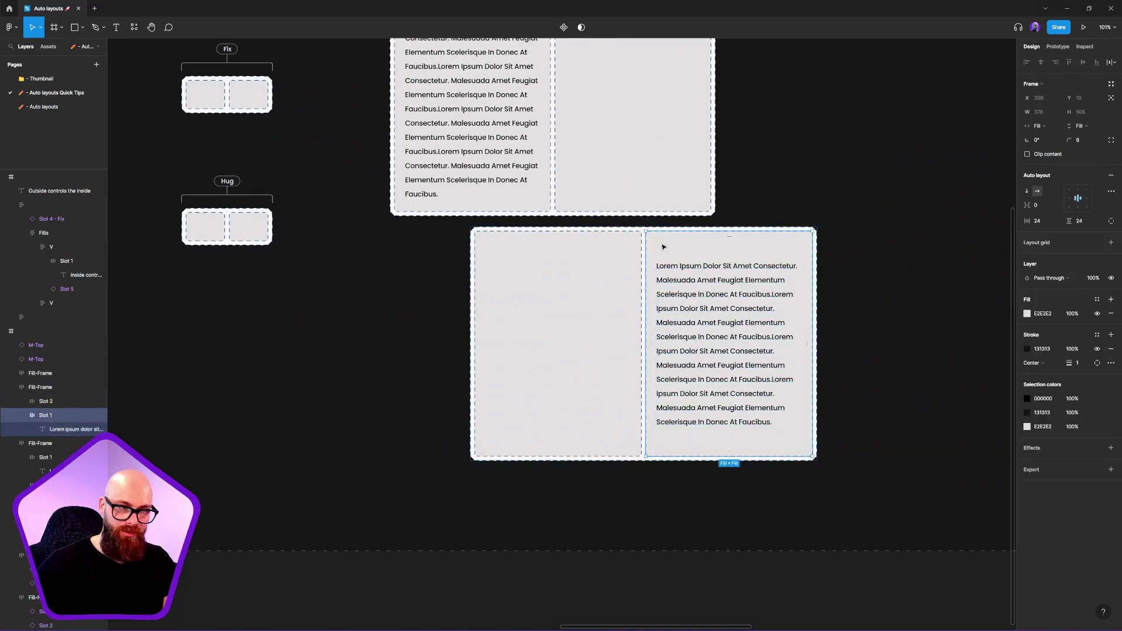
left_click(1079, 190)
left_click(713, 281)
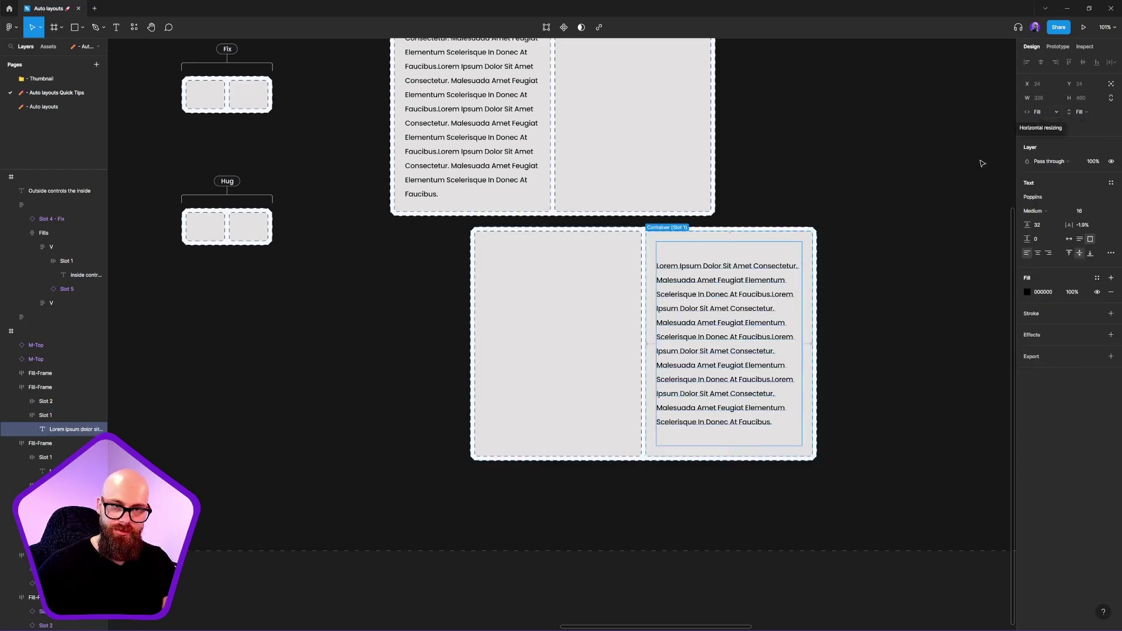
left_click(1069, 253)
key("Escape")
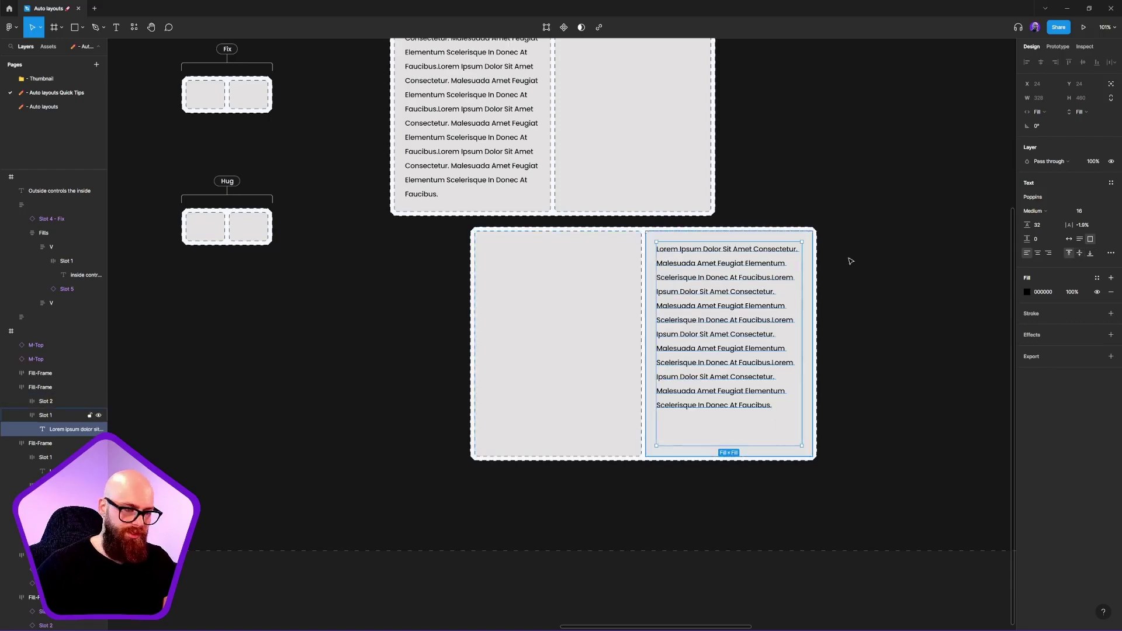
Resize the duplicated frame to about 1000 × 504.
key("Escape")
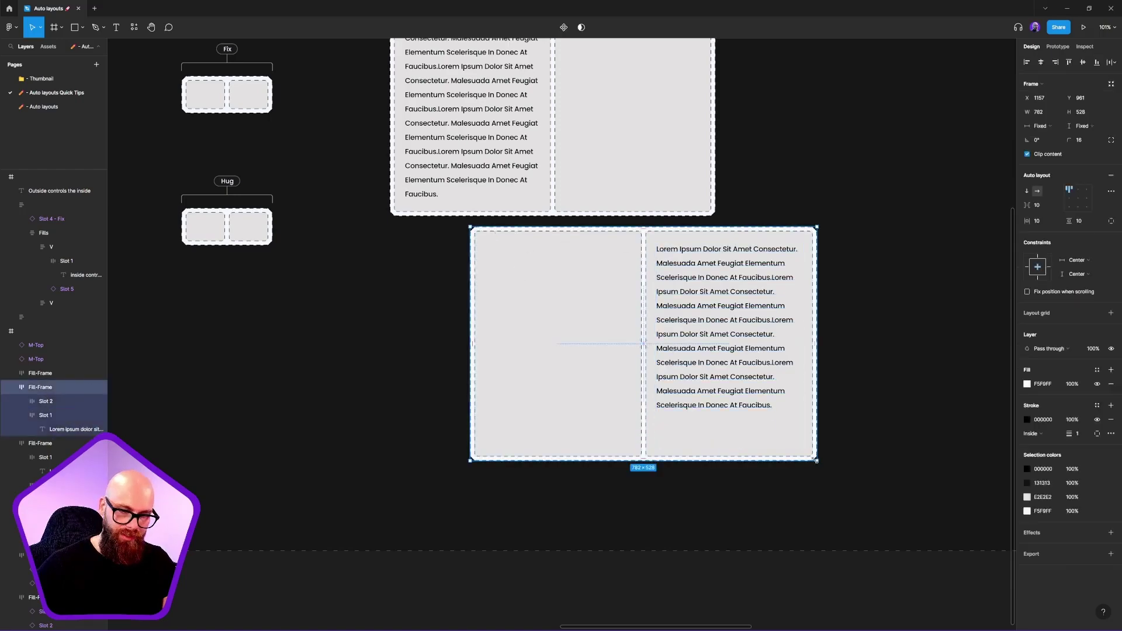
left_click_drag(816, 461, 915, 451)
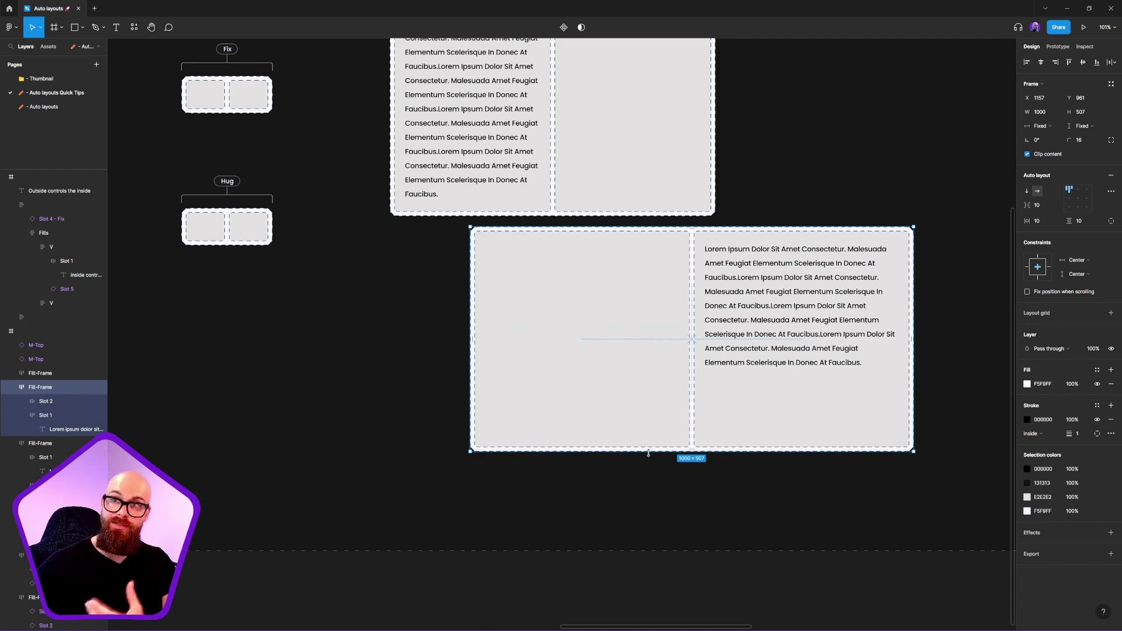
mouse_move(648, 454)
left_mouse_down()
mouse_move(678, 280)
mouse_move(663, 438)
mouse_move(667, 320)
mouse_move(658, 371)
mouse_move(660, 537)
mouse_move(663, 315)
mouse_move(663, 451)
left_mouse_up()
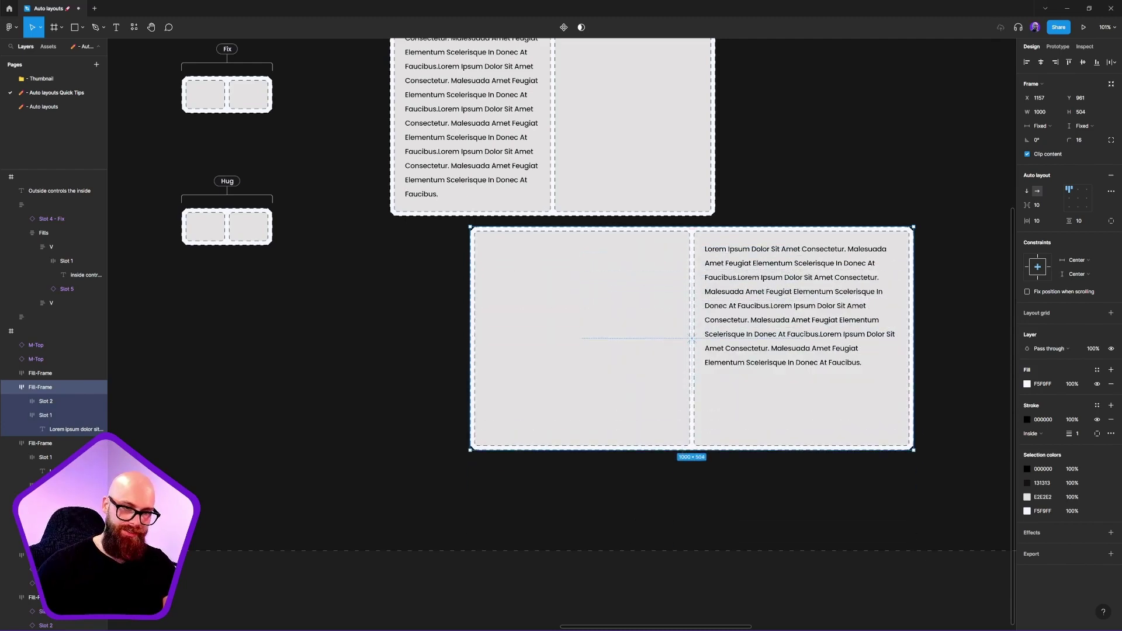
Review the overflow scrolling options available in the prototype settings for the text slot, and return to the design settings.
double_click(889, 316)
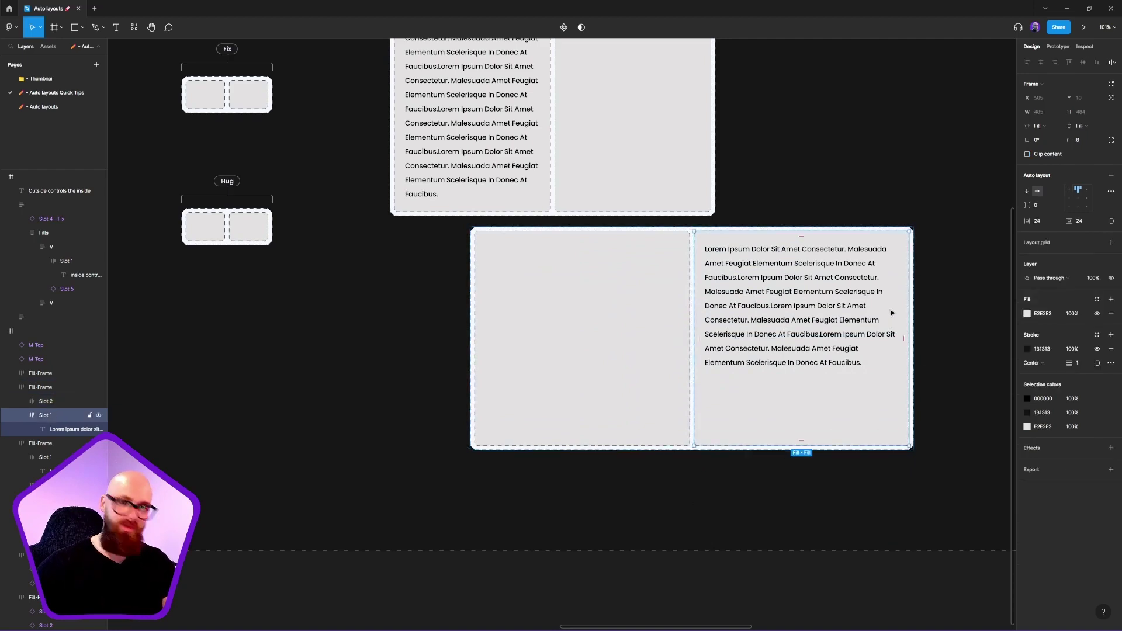
left_click(1055, 47)
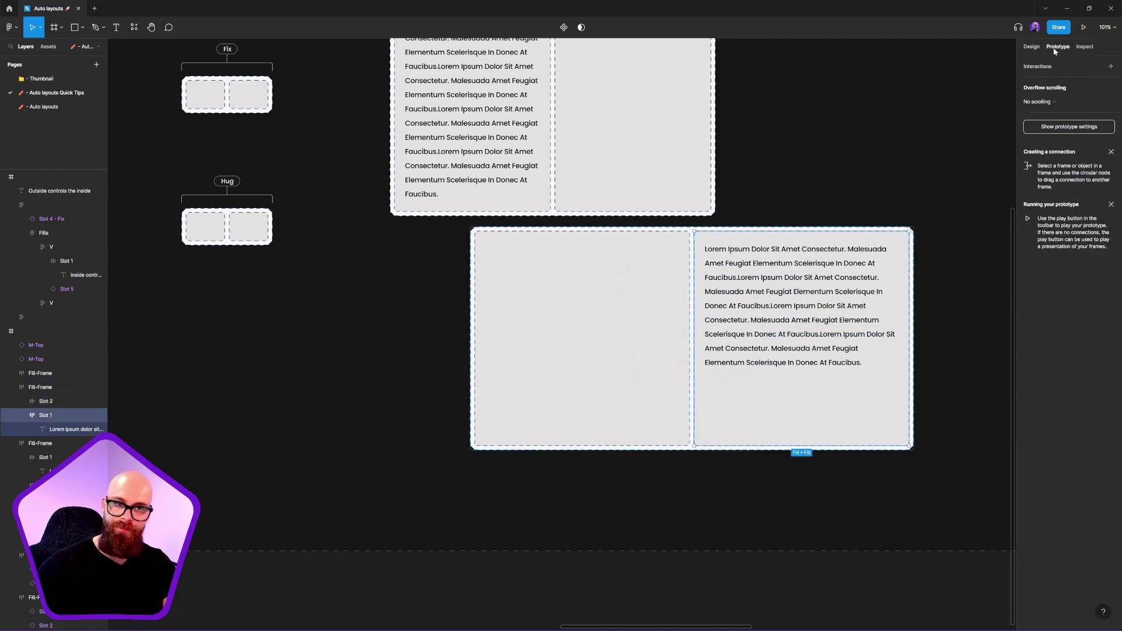
left_click(1051, 100)
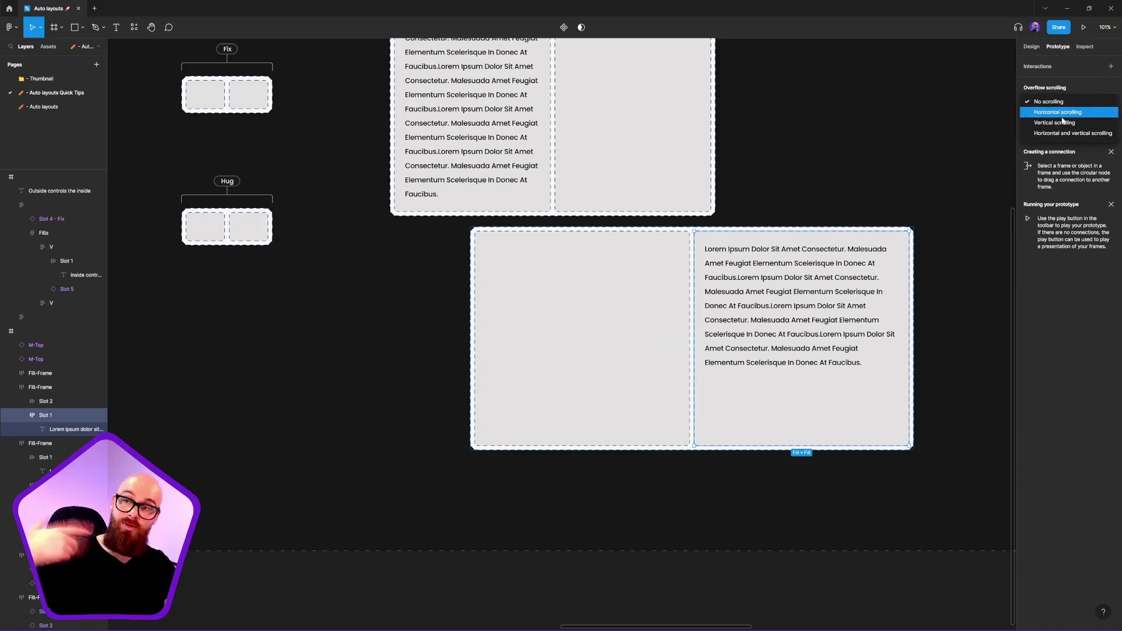
left_click(951, 133)
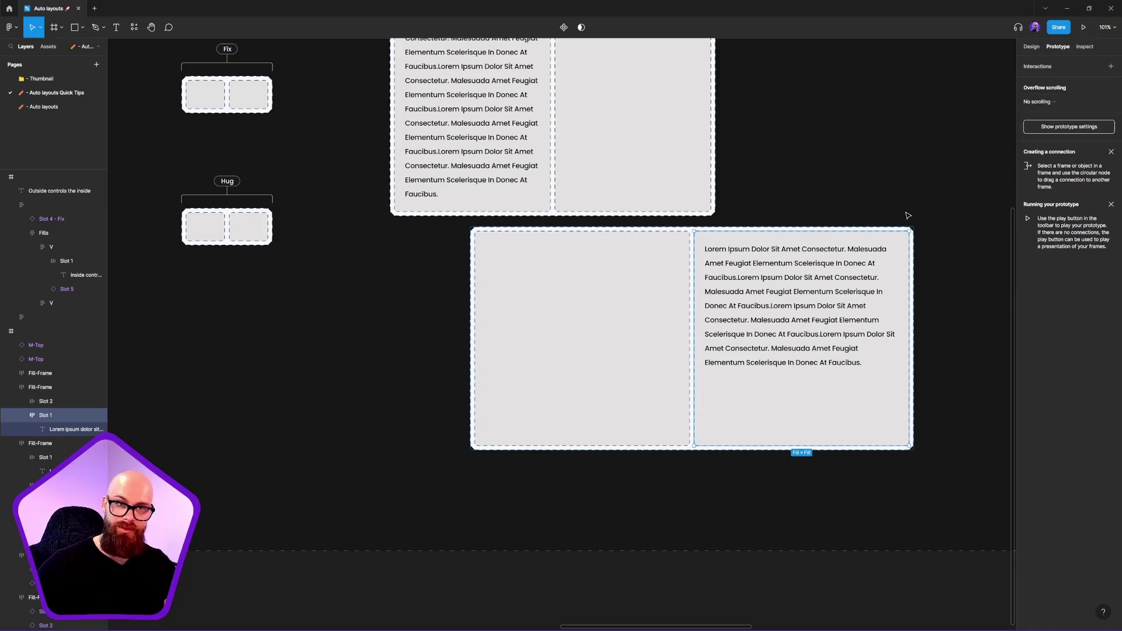
left_click(1032, 46)
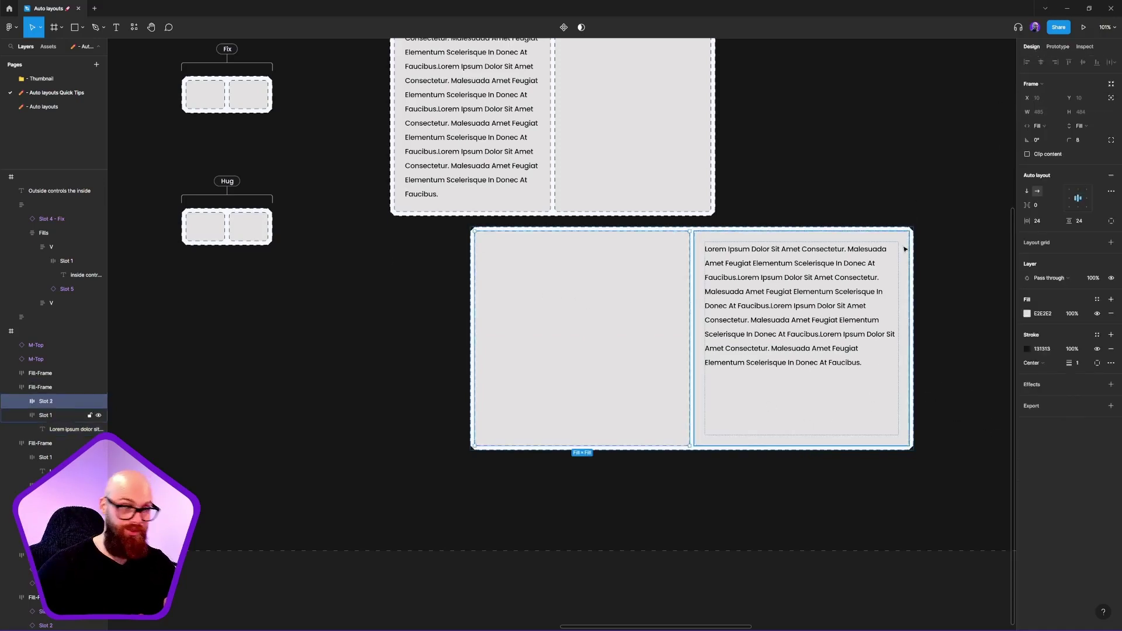
Move the duplicated frame directly beneath the original, aligned at X 876, and resize it to 734 × 520.
left_click(928, 200)
left_click_drag(903, 235, 826, 248)
left_click_drag(834, 464, 717, 473)
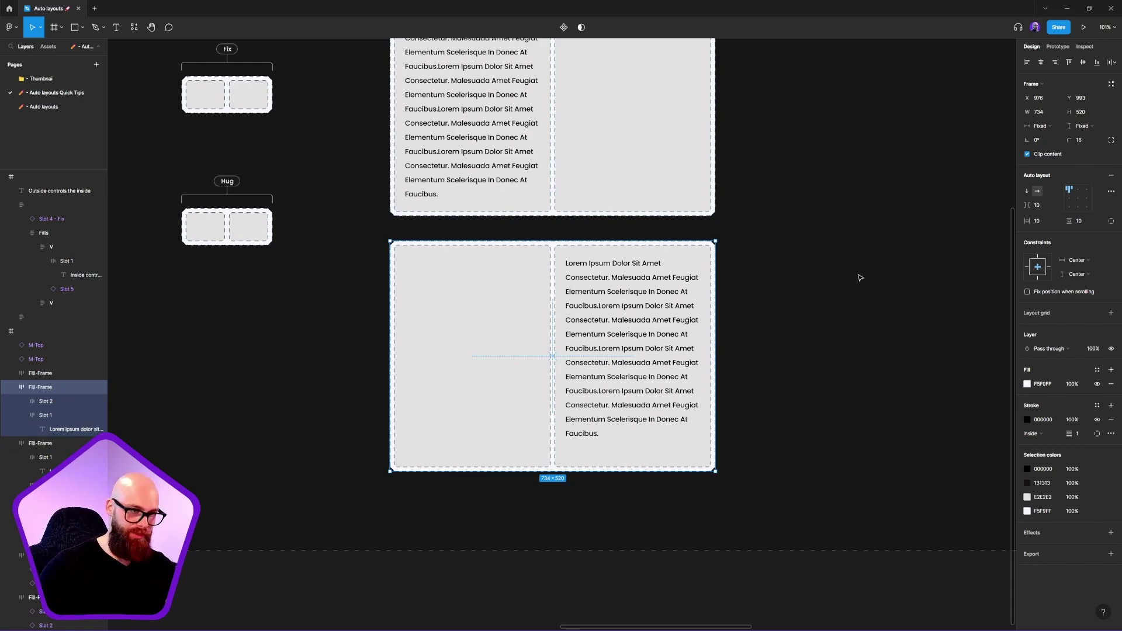
Examine the original text frame's resizing settings and the Fill and Fix examples with their break point notes.
scroll(859, 277, "up", 5)
left_click(542, 314)
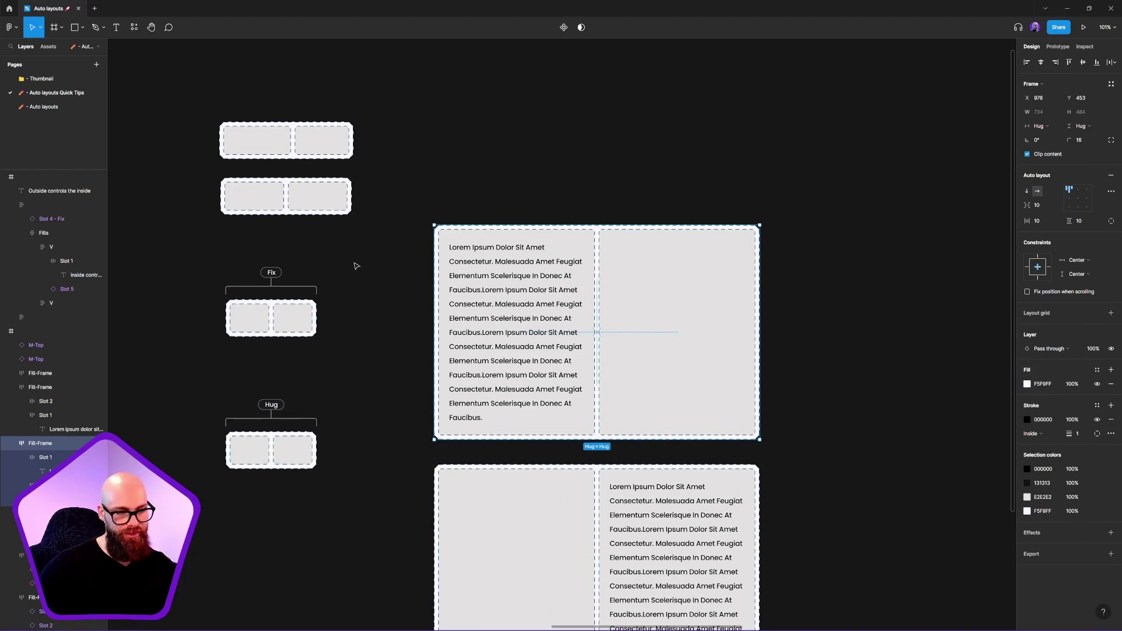
scroll(824, 338, "down", 5)
scroll(423, 371, "up", 2)
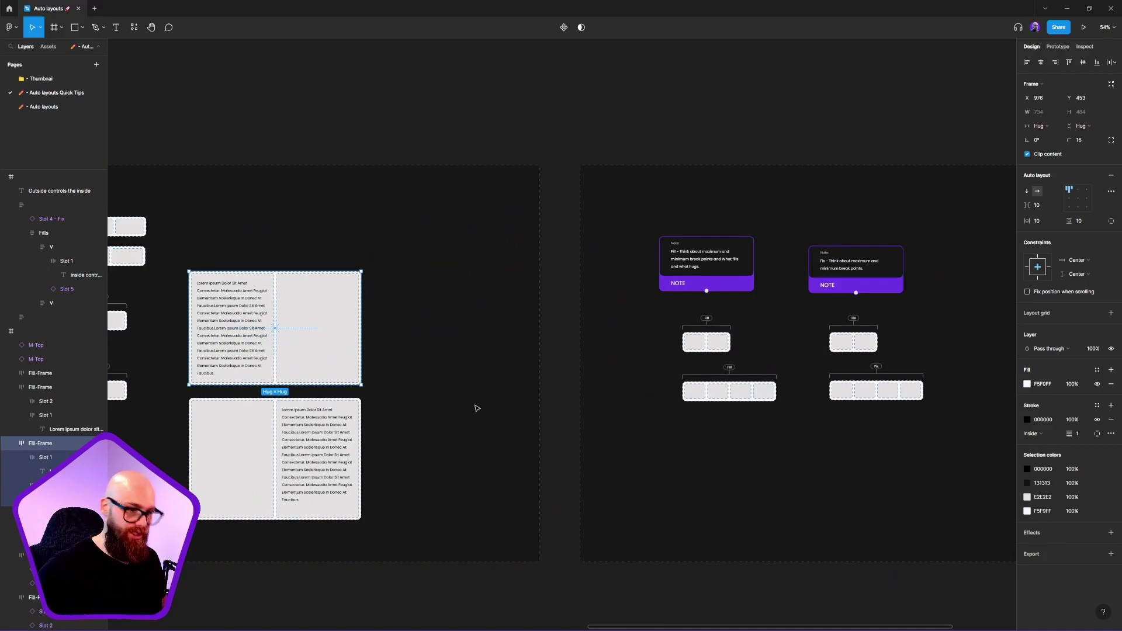
scroll(610, 369, "right", 8)
scroll(610, 369, "down", 1)
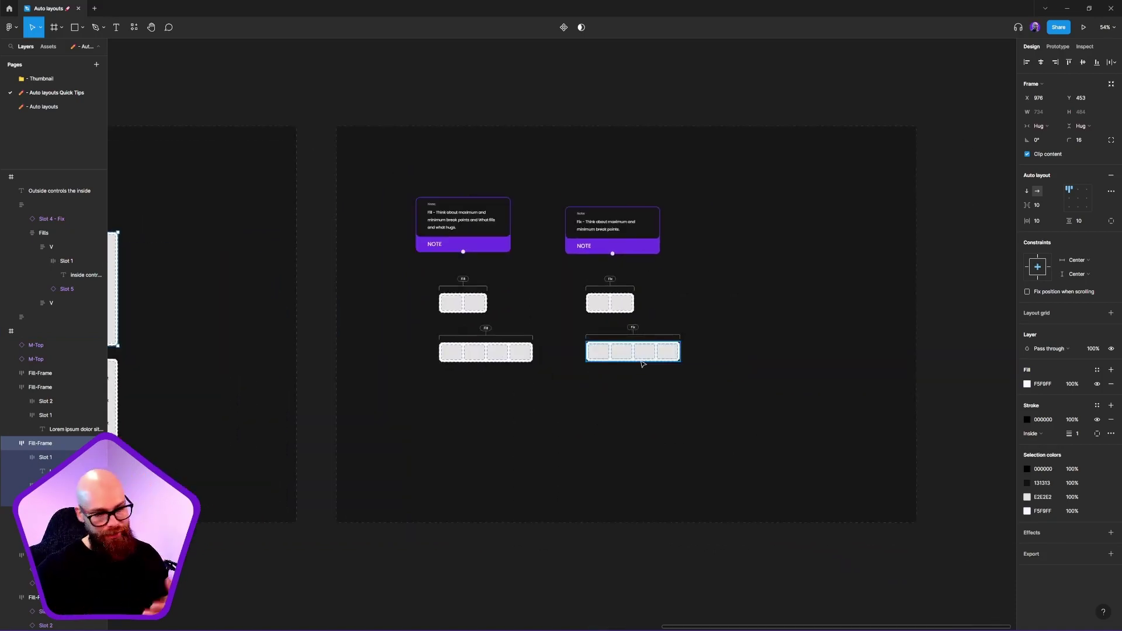
scroll(487, 298, "up", 5)
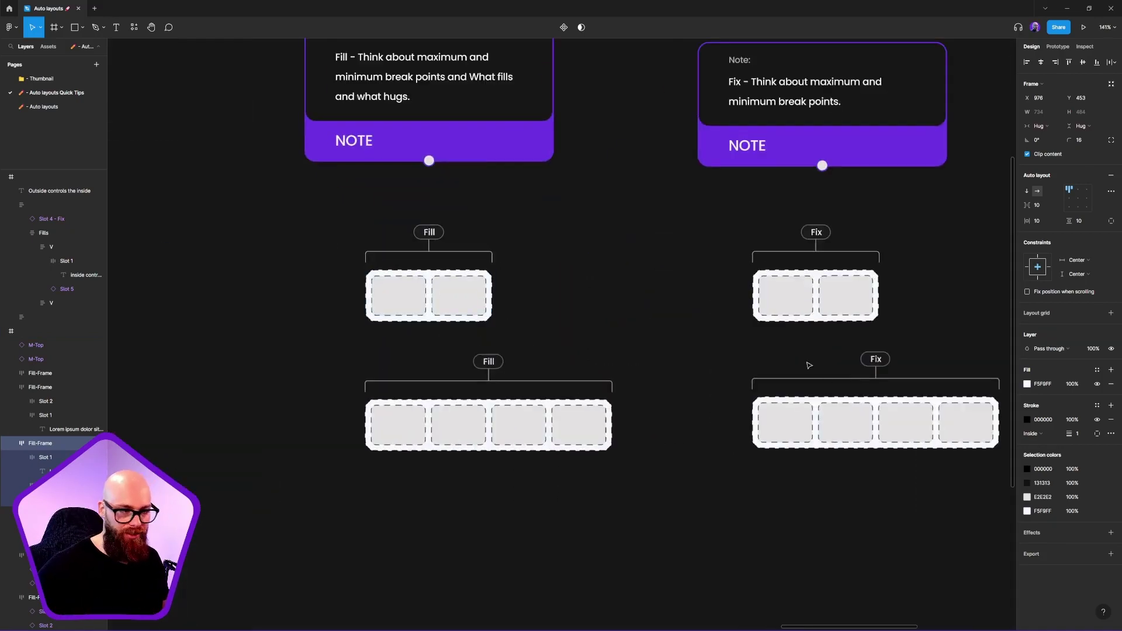
scroll(762, 439, "right", 3)
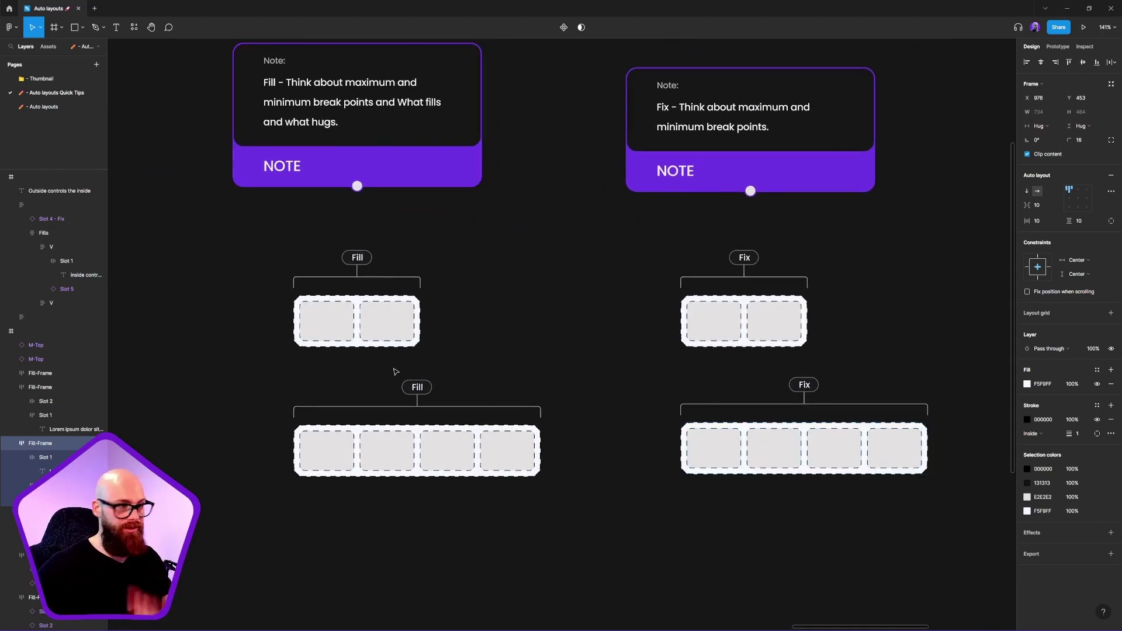
Repeatedly hide and show Slot 1 in the two-slot Fill frame to demonstrate how the remaining slot fills, leaving both slots visible.
left_click(380, 336)
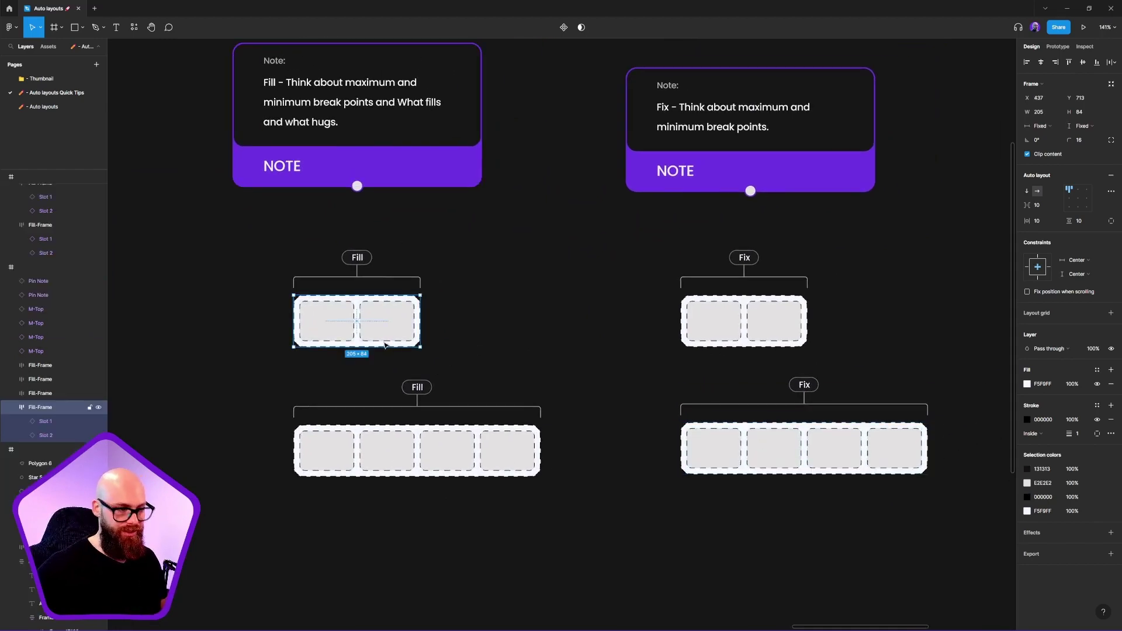
left_click(100, 421)
left_click(98, 422)
left_click(98, 421)
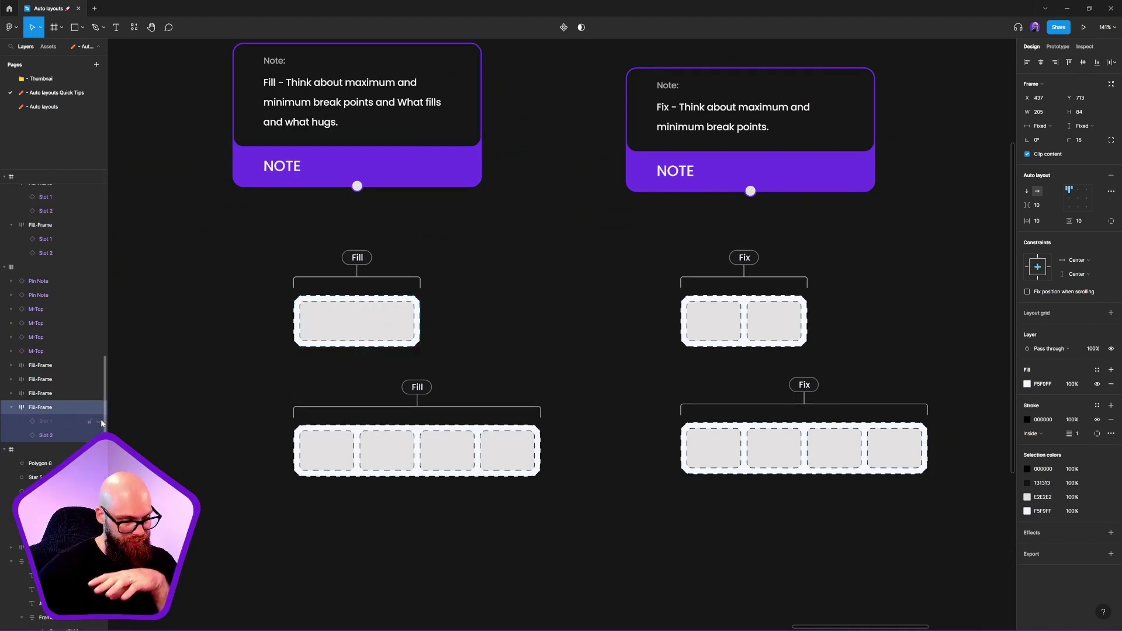
left_click(98, 421)
left_click(100, 421)
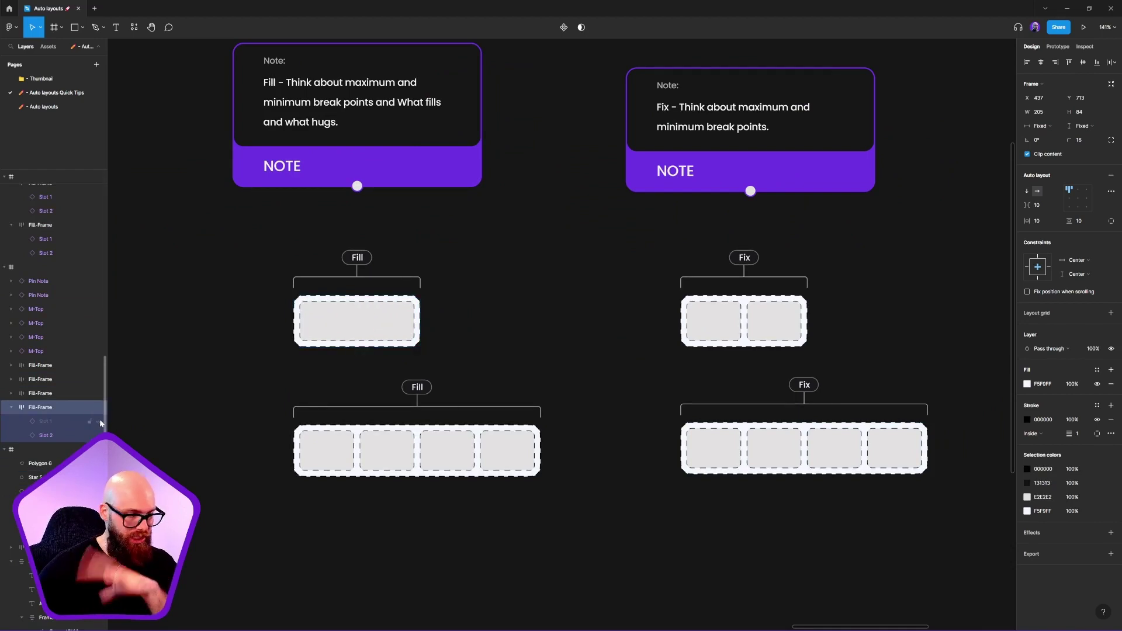
left_click(99, 421)
left_click(100, 421)
left_click(98, 421)
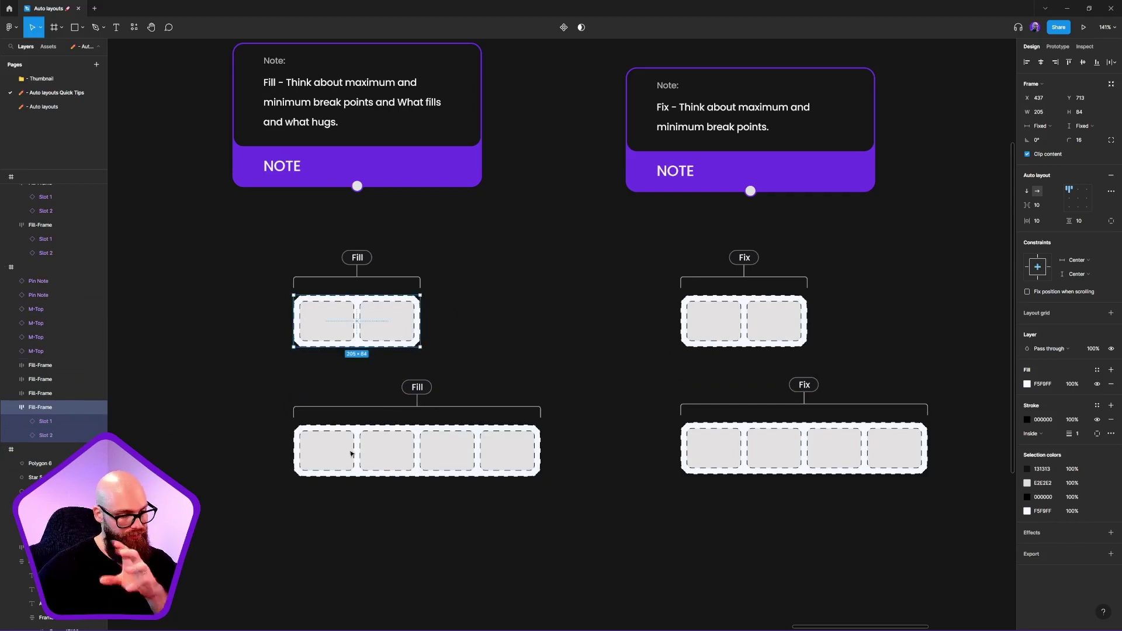
left_click(98, 420)
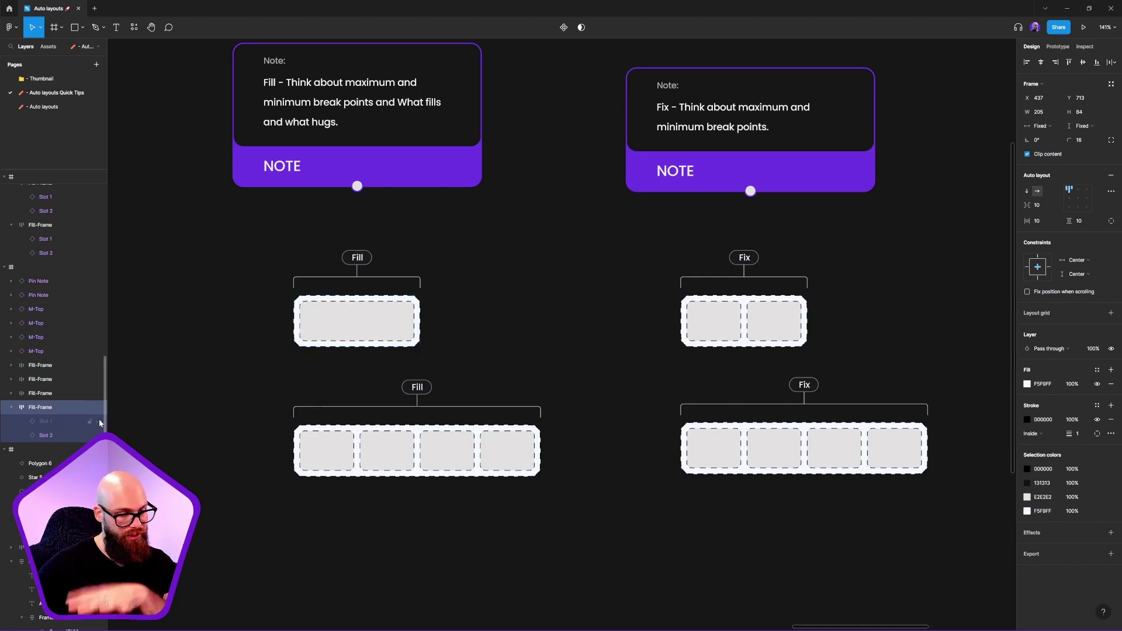
left_click(98, 420)
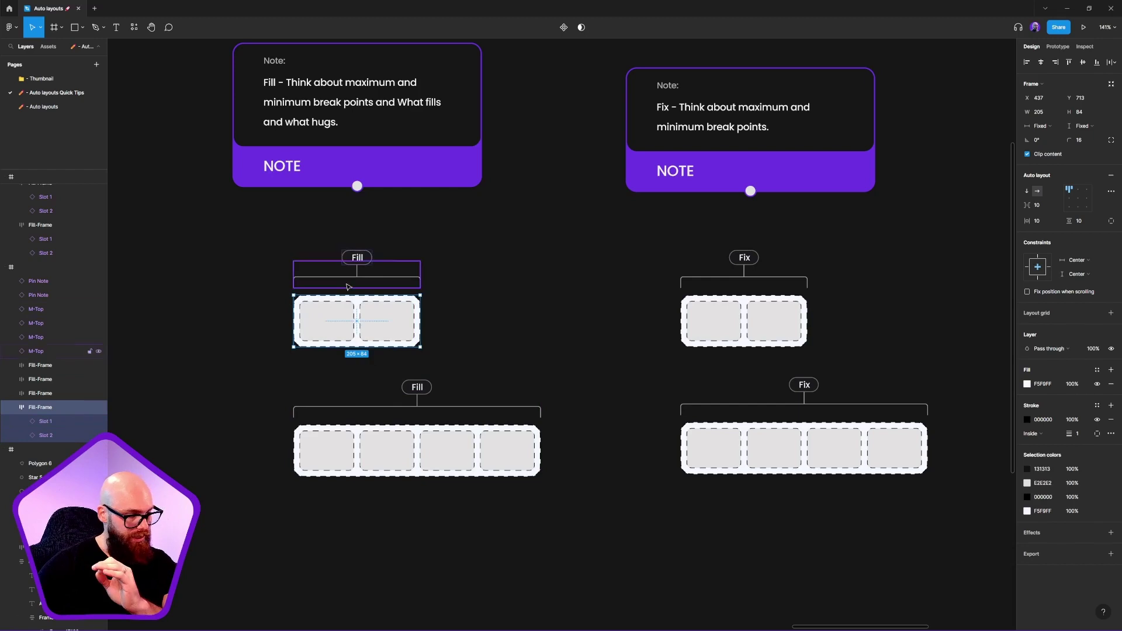
left_click(98, 421)
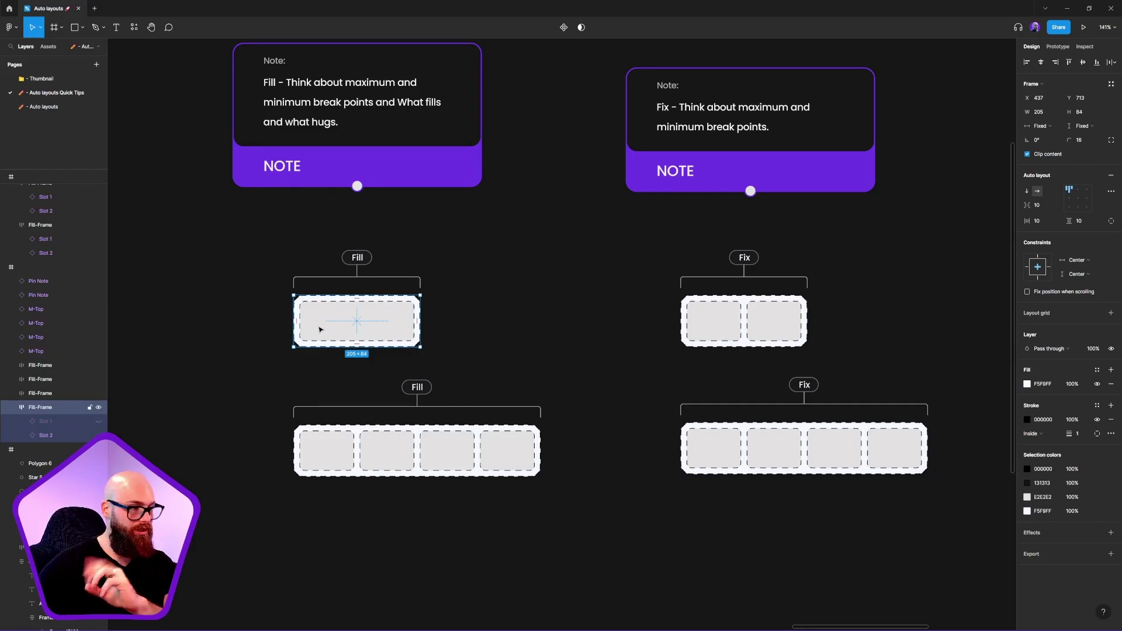
left_click(97, 421)
left_click(98, 421)
left_click(98, 421)
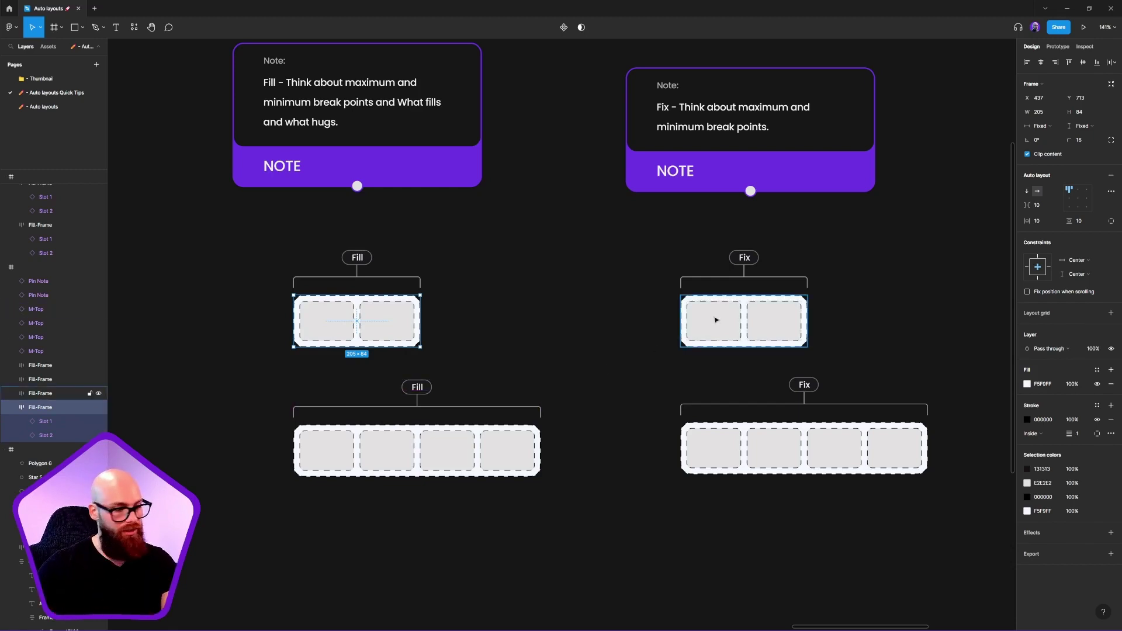
Expand the two-slot Fix frame's layers and repeatedly hide and show its Slot 1, leaving both slots visible.
left_click(753, 314)
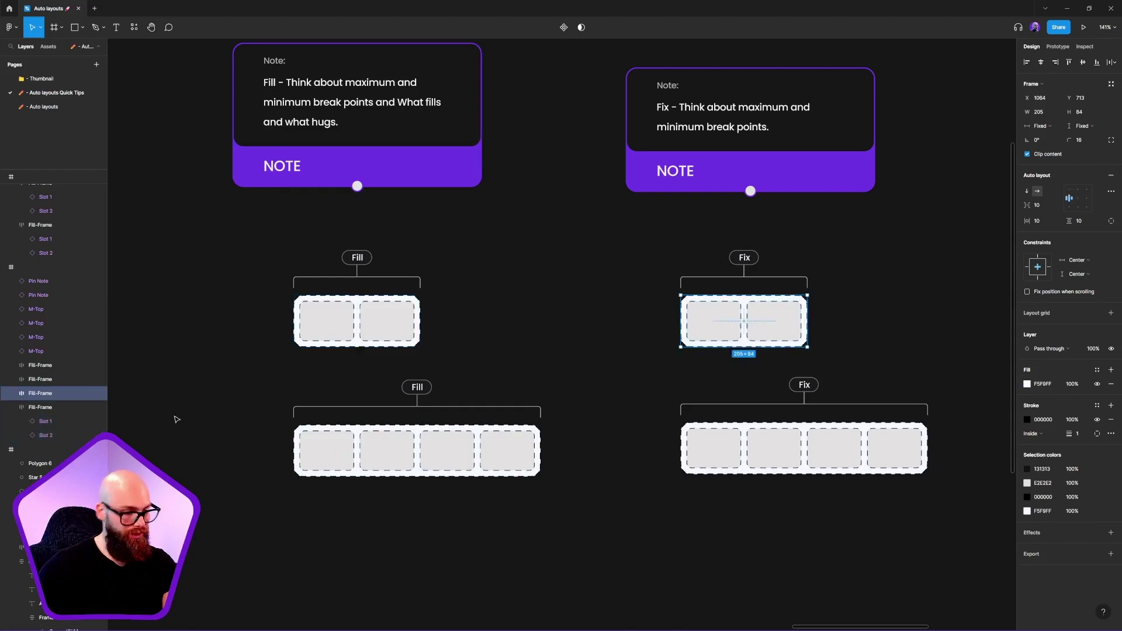
left_click(413, 461)
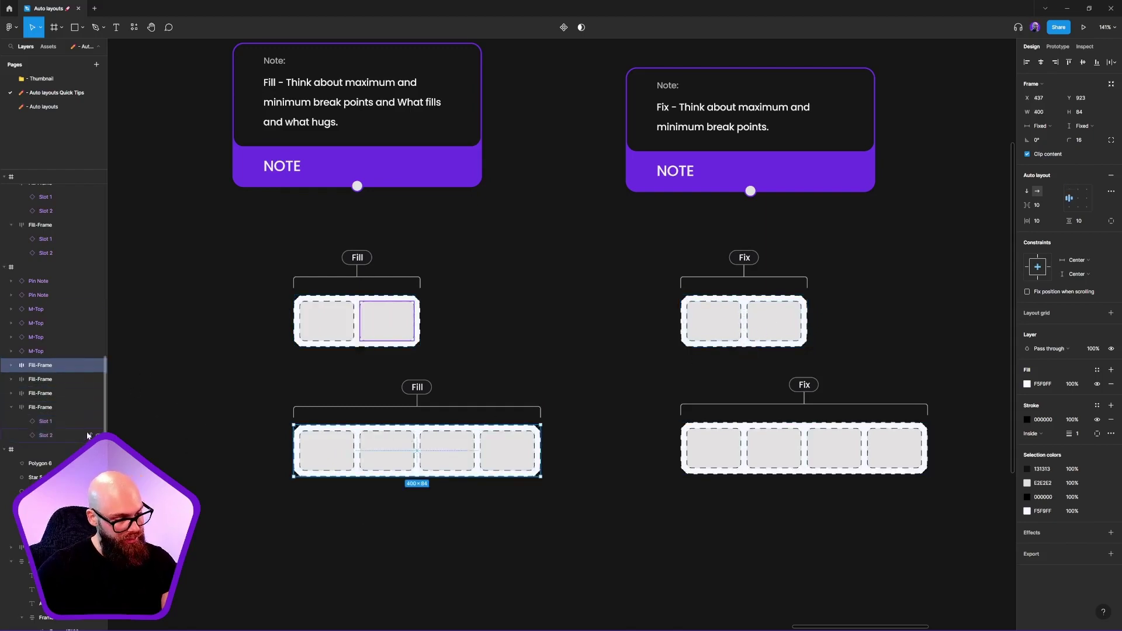
left_click(747, 331)
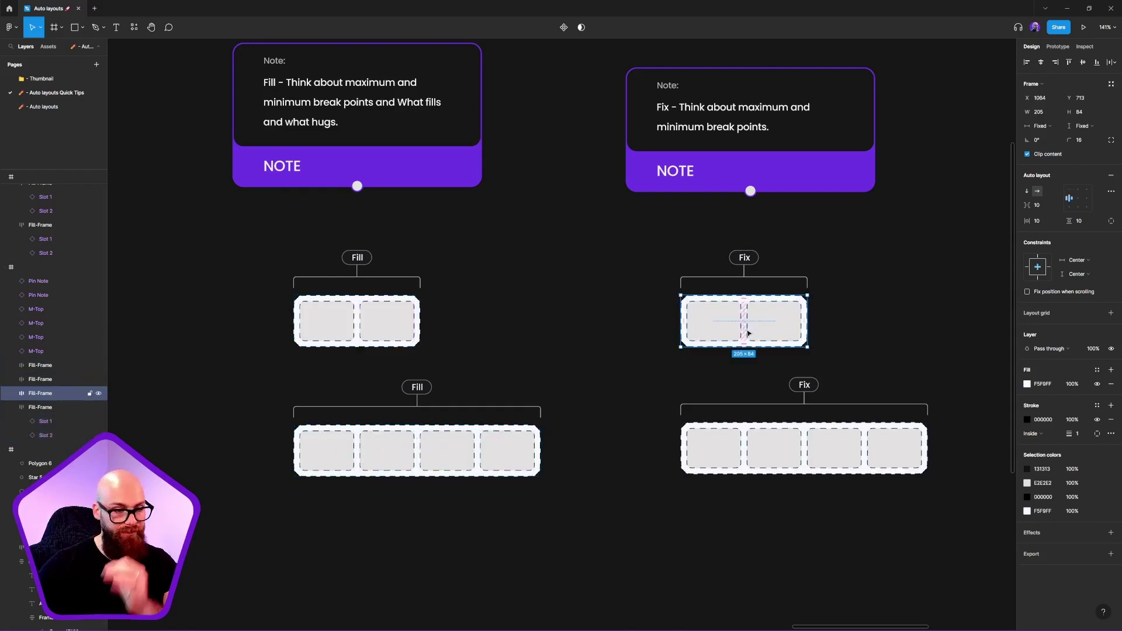
left_click(11, 407)
left_click(11, 393)
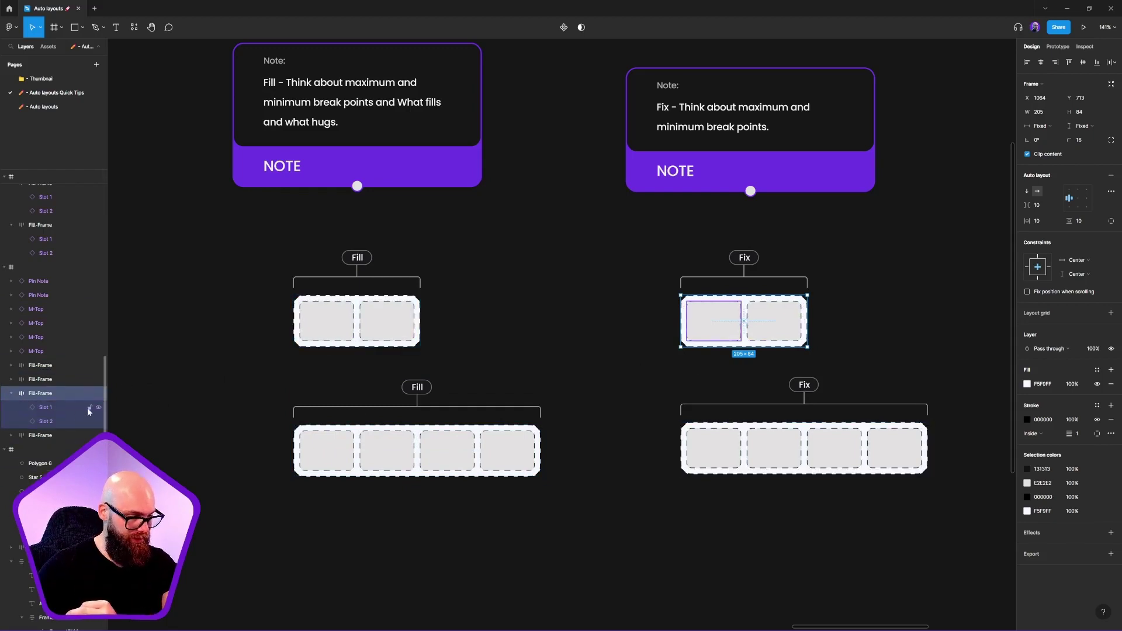
left_click(97, 407)
left_click(97, 408)
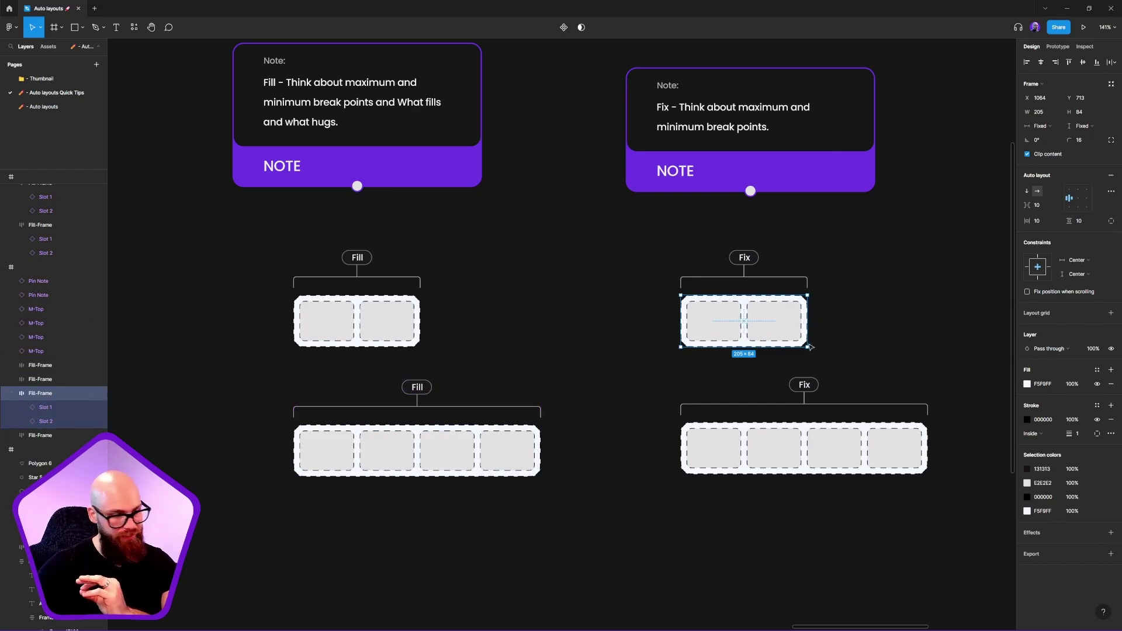
left_click(98, 408)
left_click(98, 407)
left_click(97, 408)
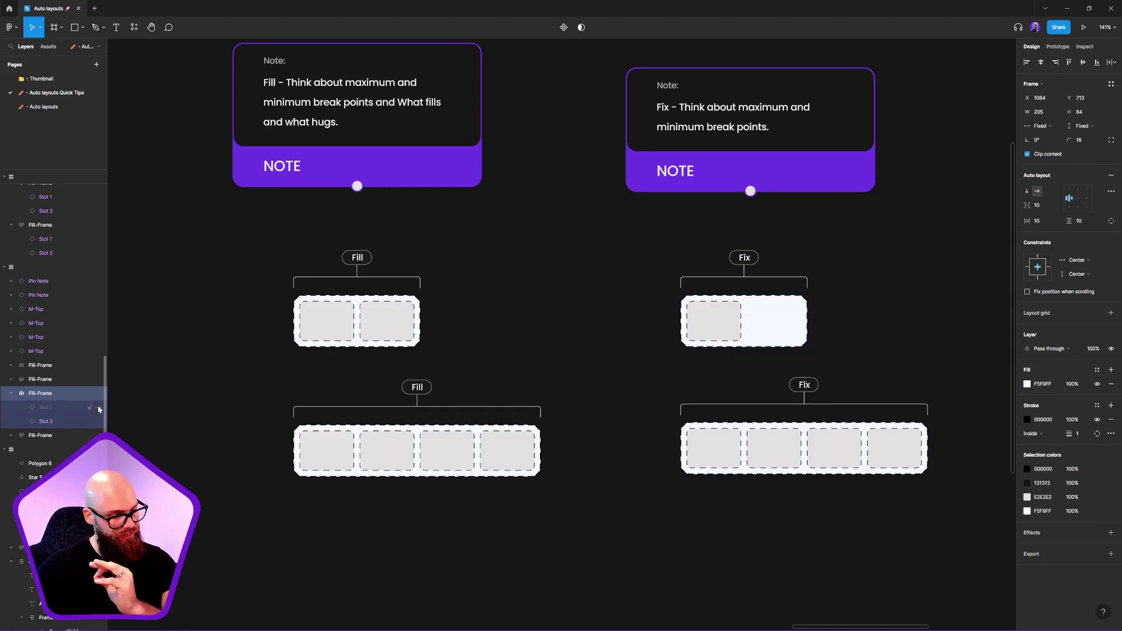
left_click(98, 407)
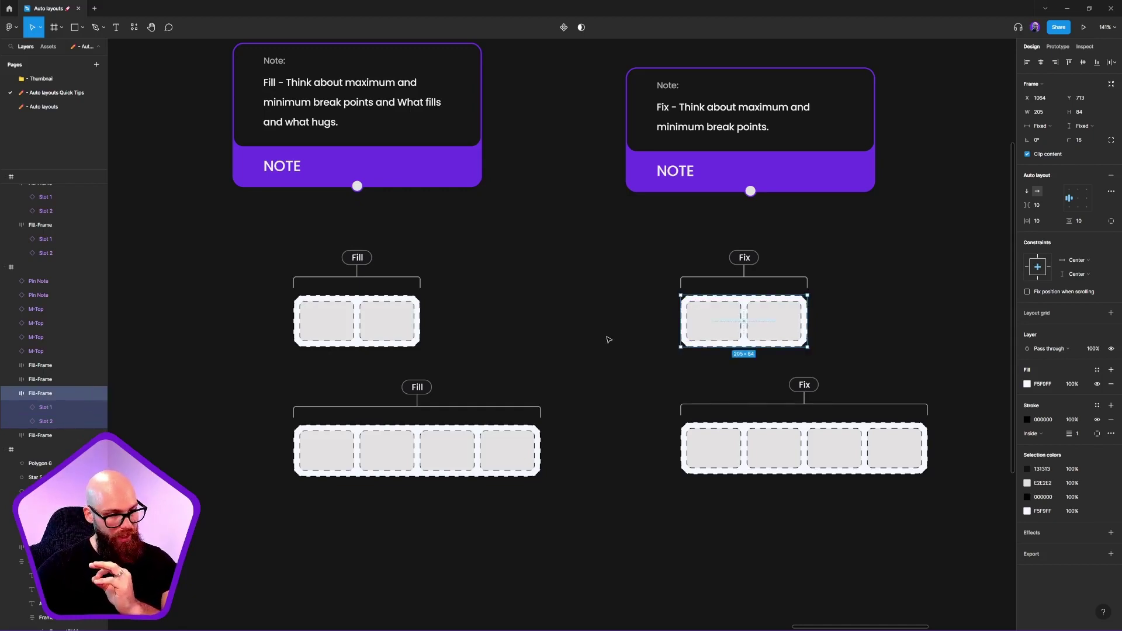
Change the fill of Slot 2 in the two-slot Fix frame to pink FFA0A0.
left_click(731, 321)
left_click(781, 328)
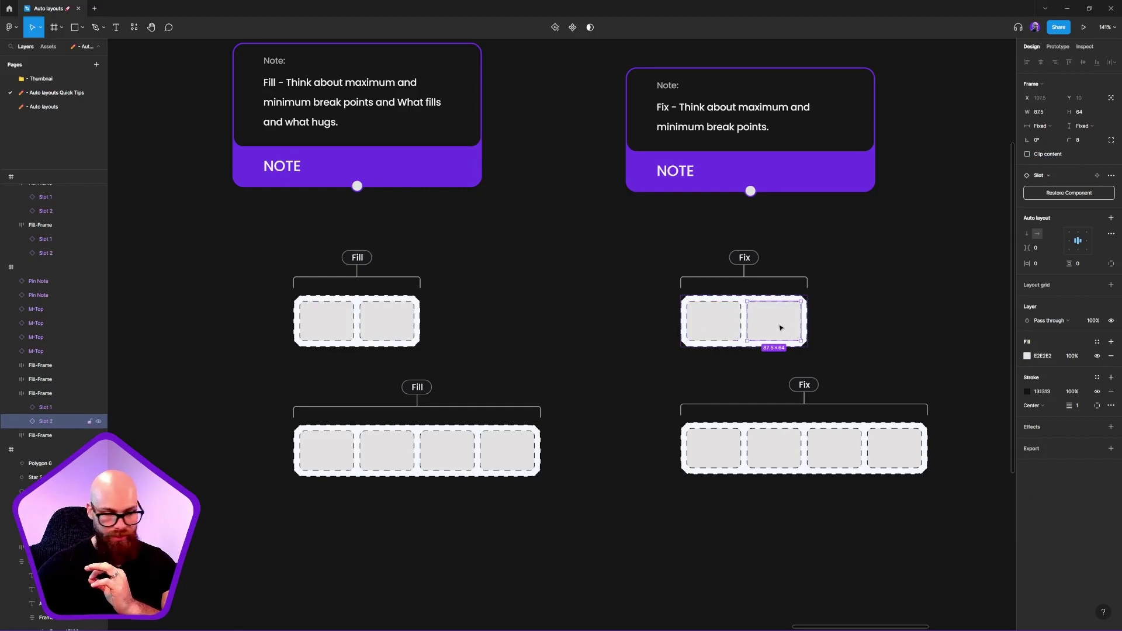
left_click(1027, 356)
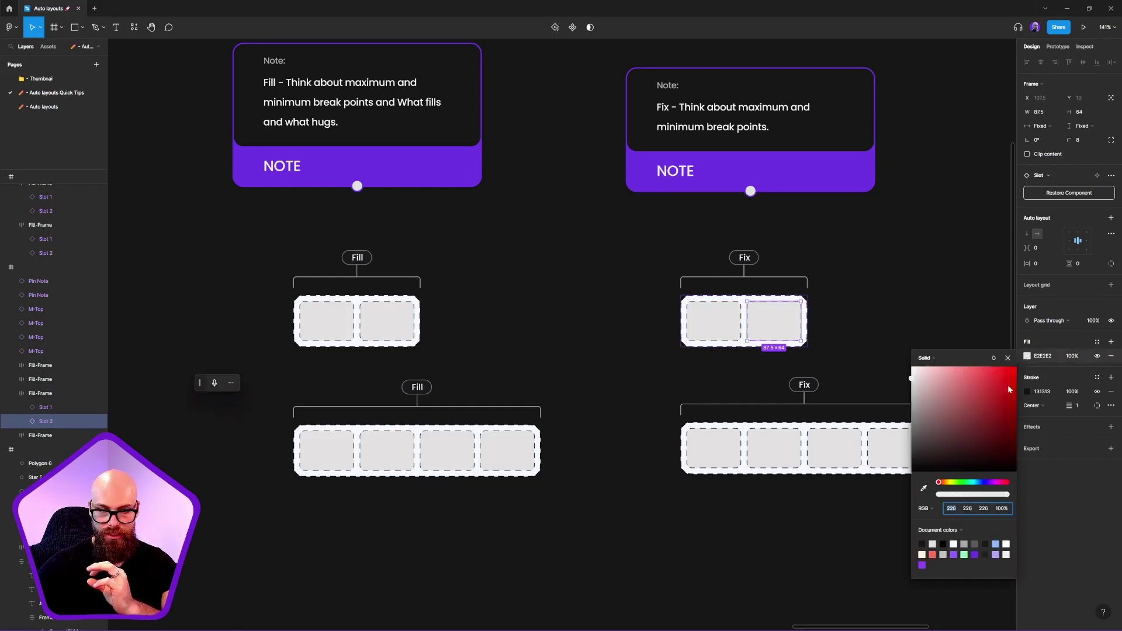
left_click(951, 384)
left_click(945, 348)
Change the fill of Slot 1 in the two-slot Fix frame to blue 4DC2F4.
key("shift+Tab")
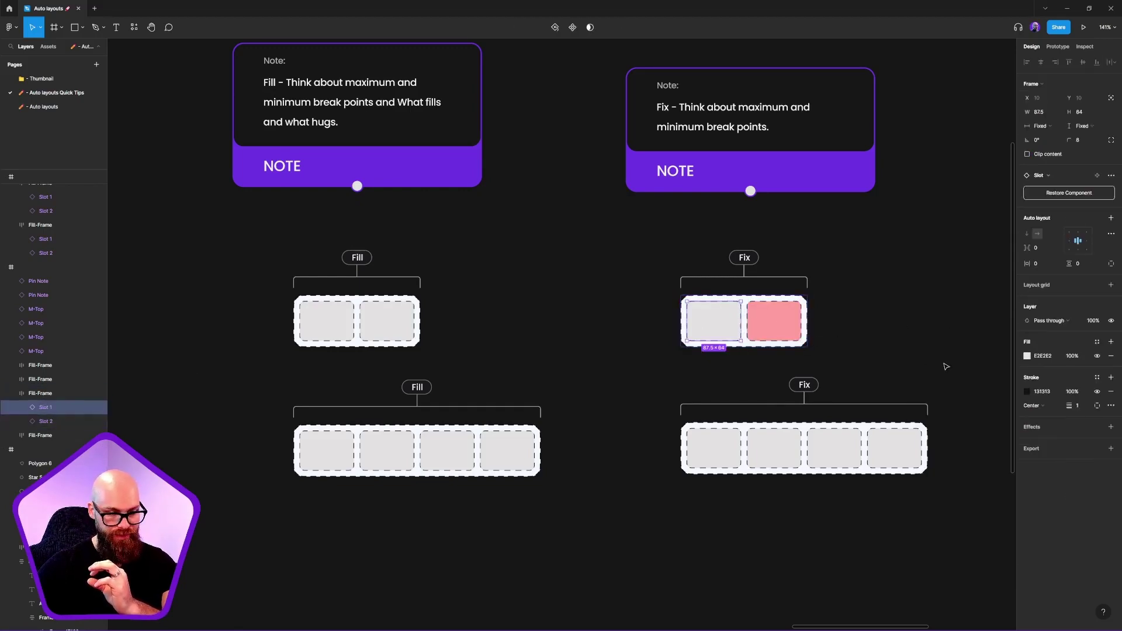
left_click(1027, 356)
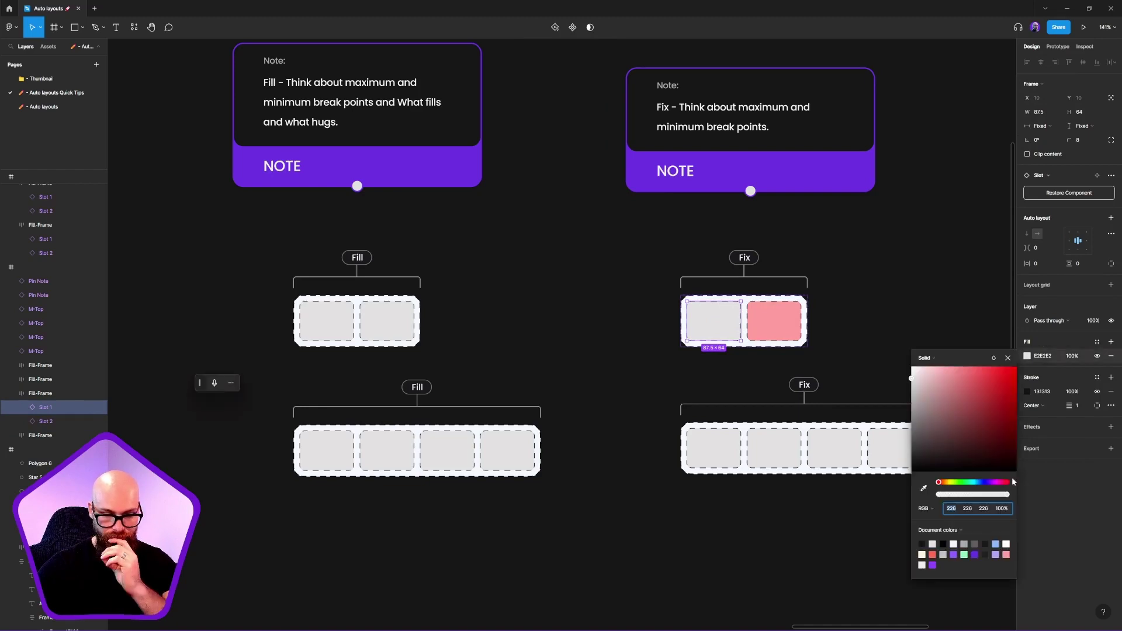
left_click(977, 484)
left_click(983, 371)
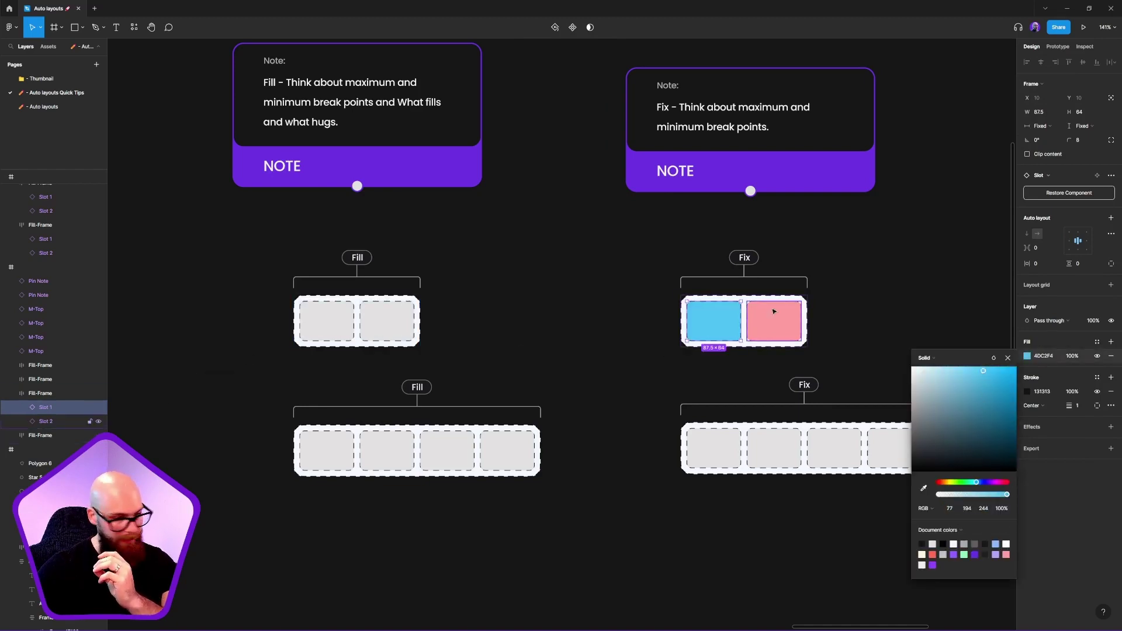
Hide and show the blue Slot 1 several times to demonstrate how the pink Slot 2 shifts, leaving both visible.
left_click(774, 311)
left_click(97, 408)
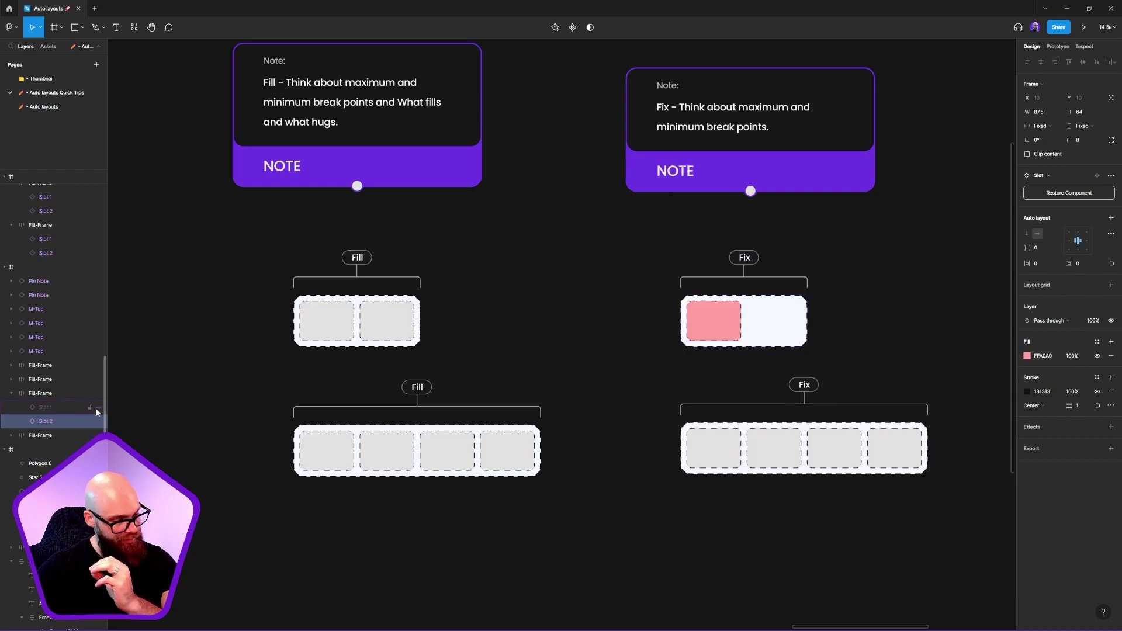
left_click(97, 407)
left_click(97, 407)
left_click(97, 407)
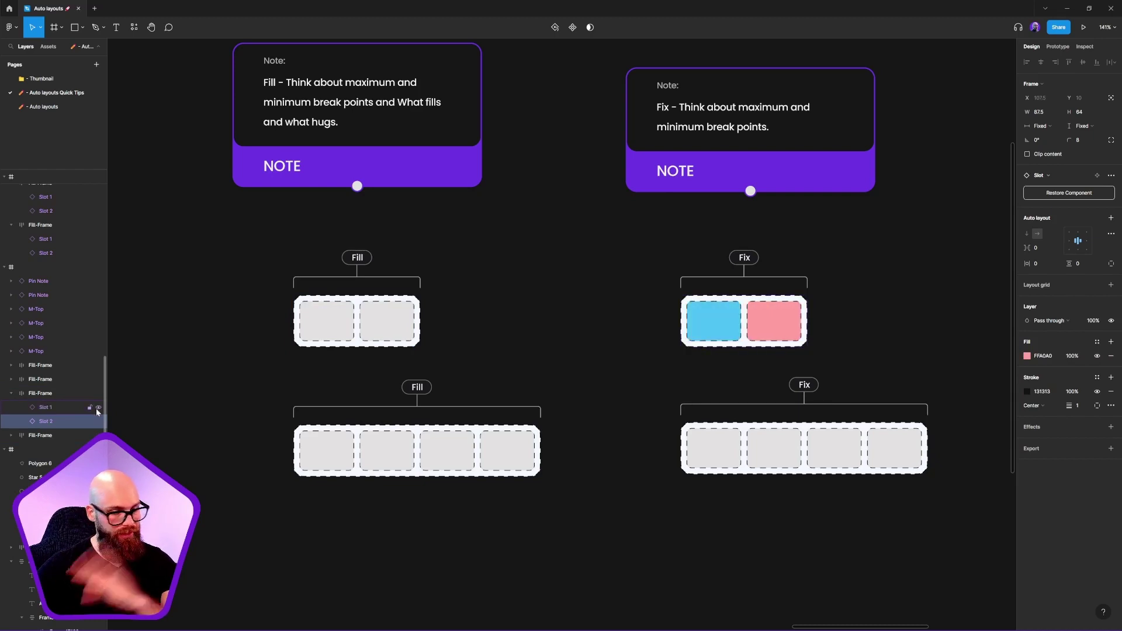
left_click(97, 408)
left_click(97, 407)
Inspect the two-slot Fix frame and its pink slot, and toggle the blue slot's visibility again, leaving it shown.
left_click(60, 390)
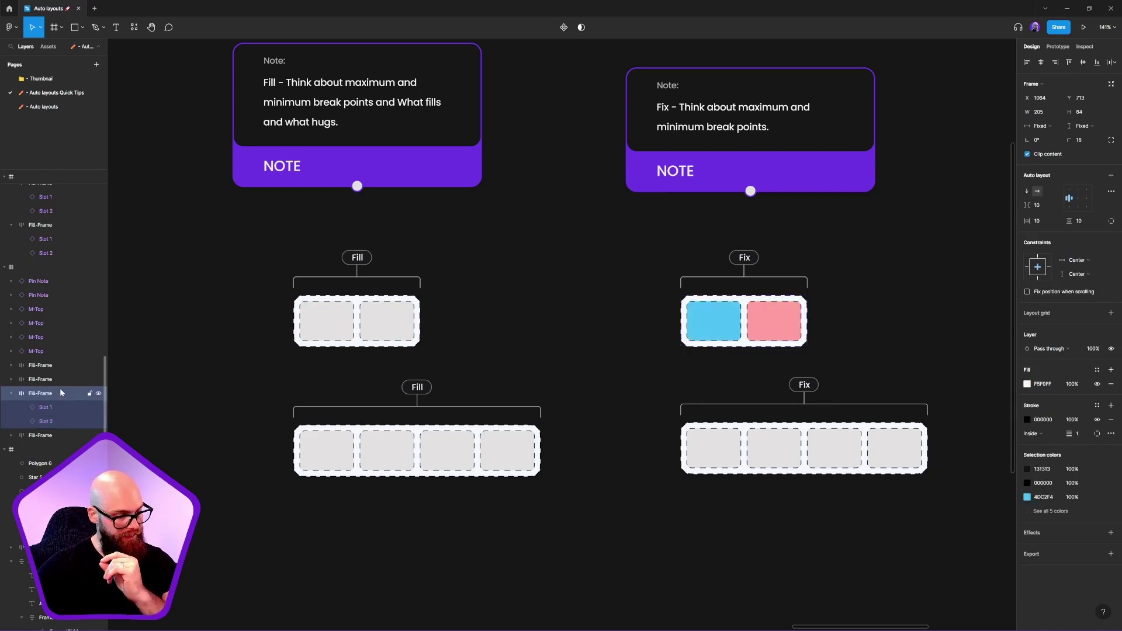
left_click(30, 395)
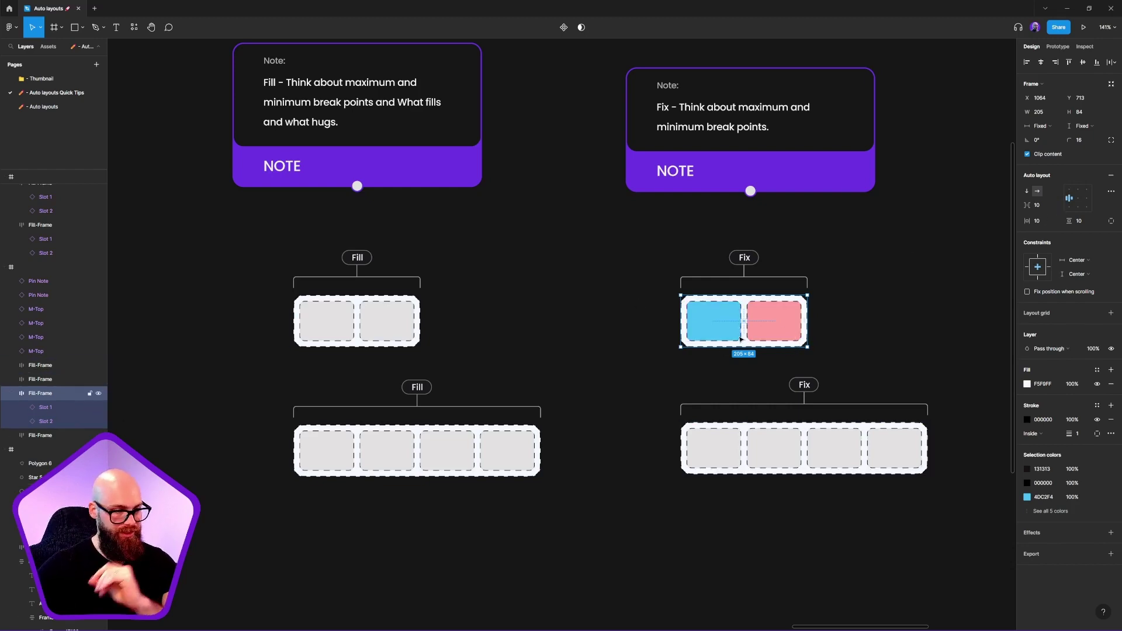
left_click(772, 317)
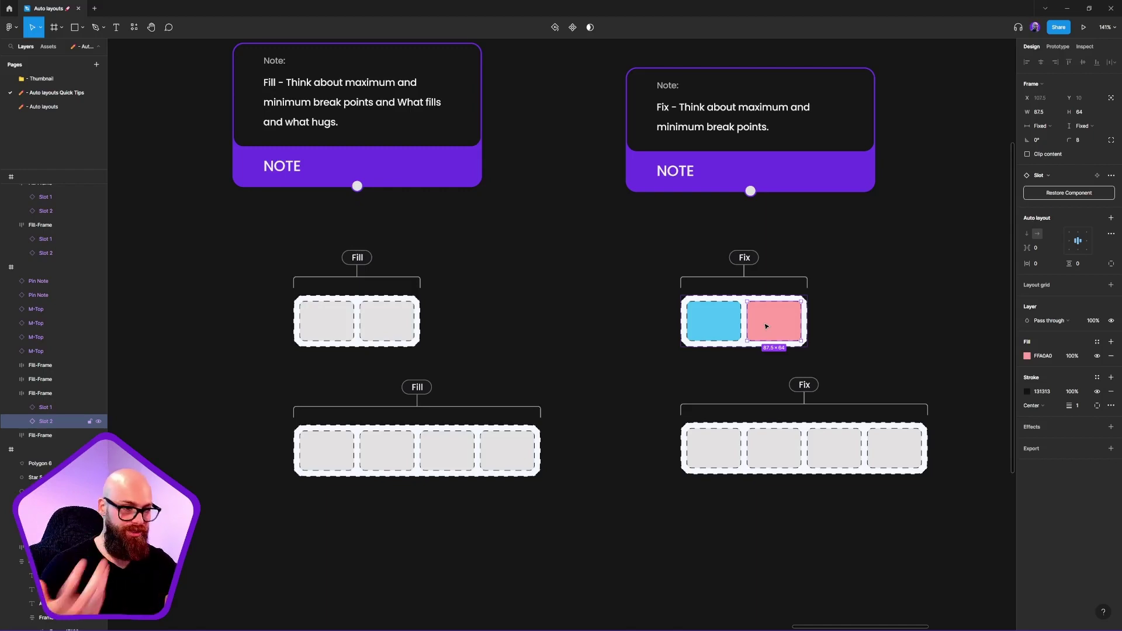
left_click(98, 407)
left_click(99, 407)
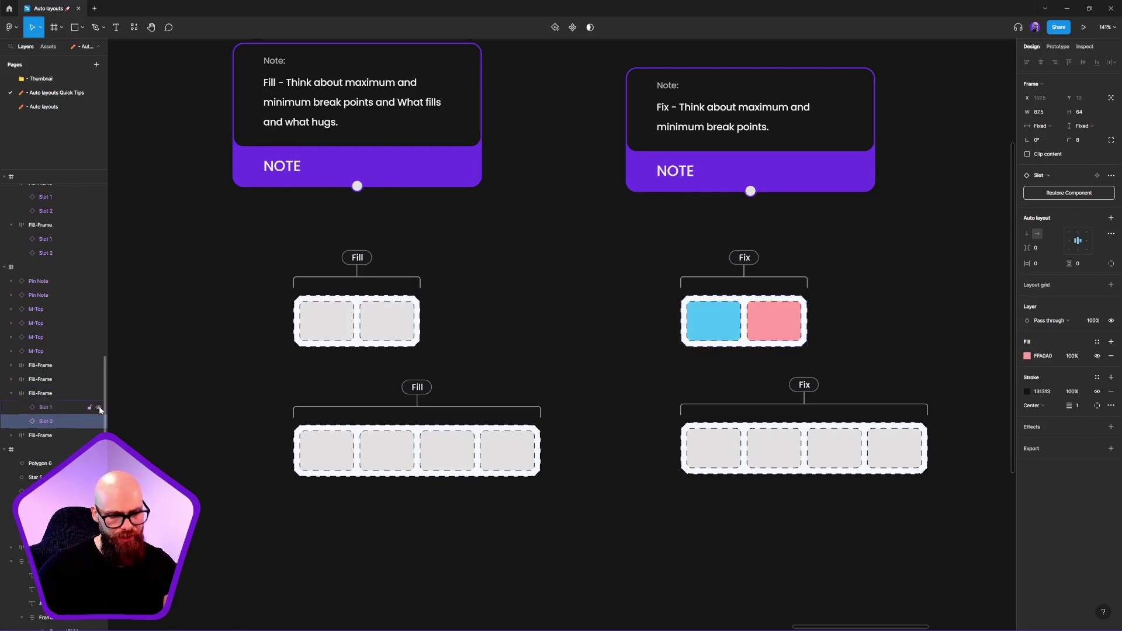
left_click(99, 407)
left_click(99, 408)
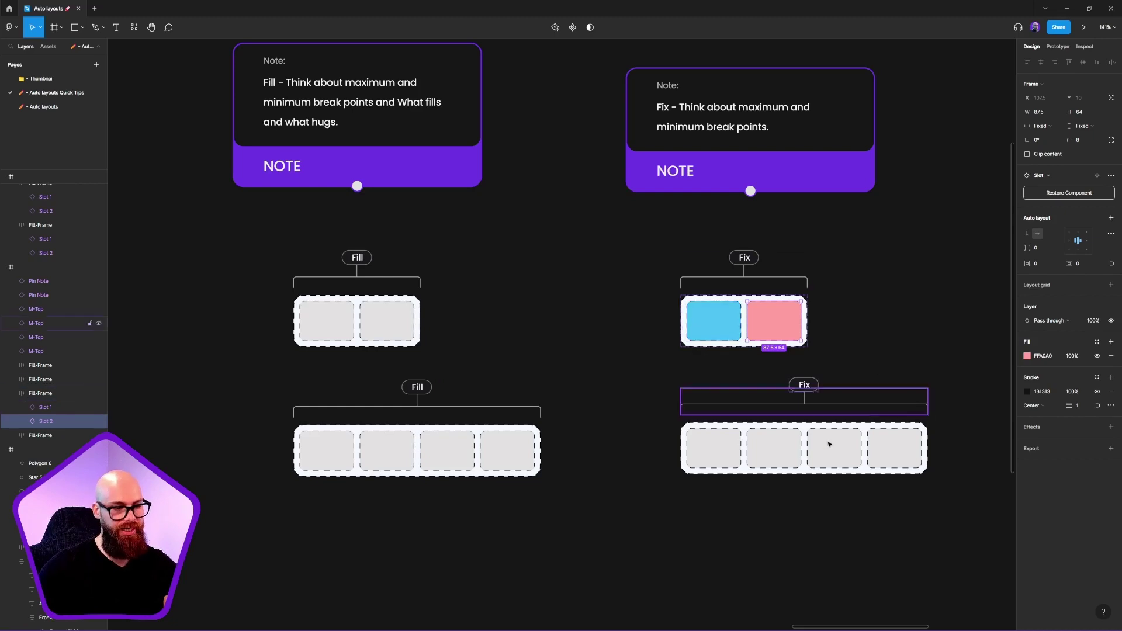
Check the four-slot Fix frame's auto layout alignment and change its first slot's fill to red FF6969.
left_click(701, 465)
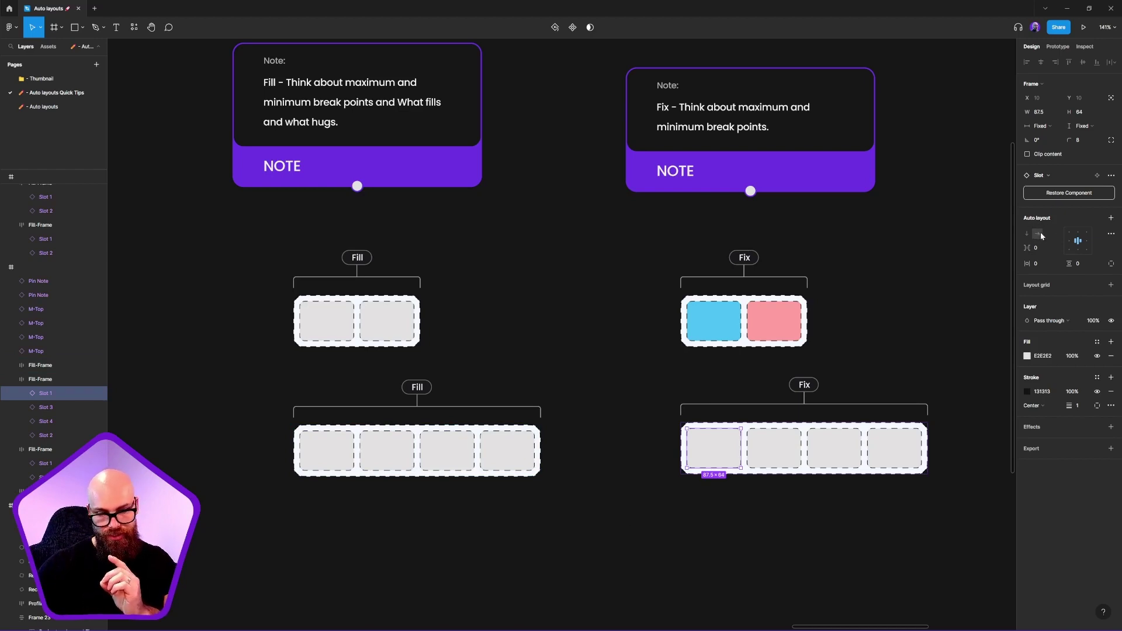
key("Escape")
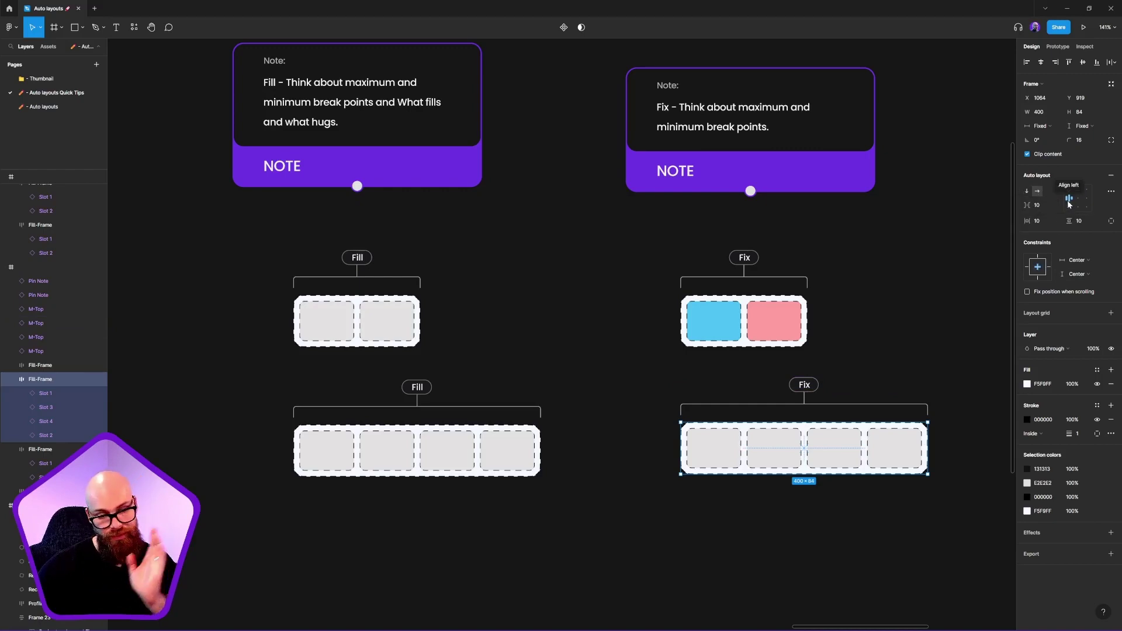
left_click(723, 463)
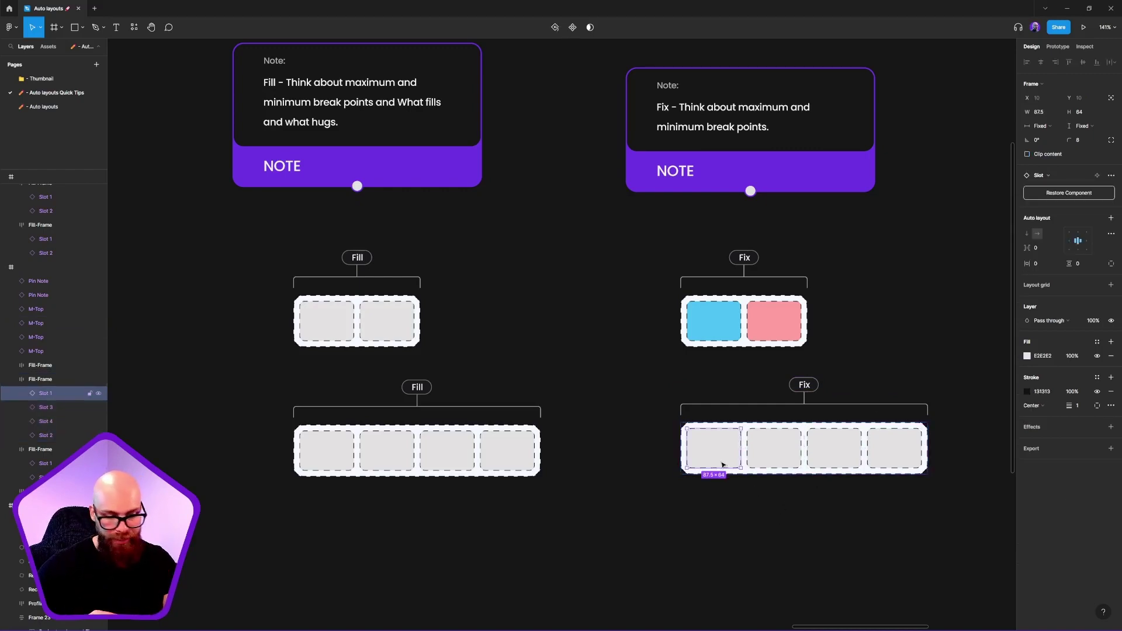
left_click(1027, 356)
left_click_drag(977, 392, 973, 354)
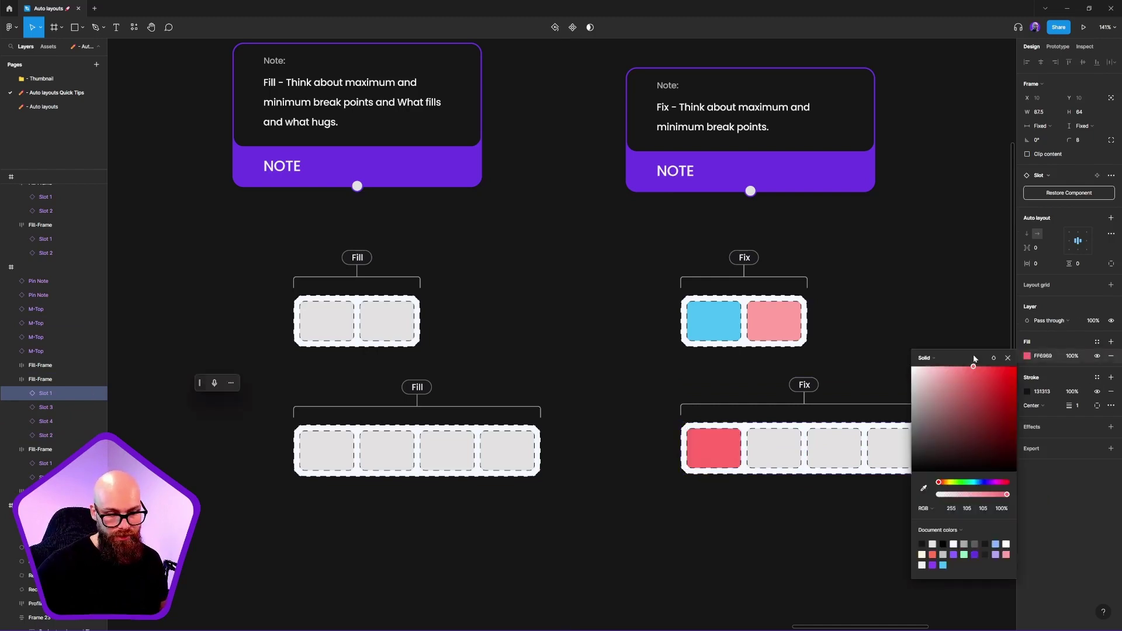
Change the fill of the second slot in the four-slot Fix frame to light green.
left_click(778, 453)
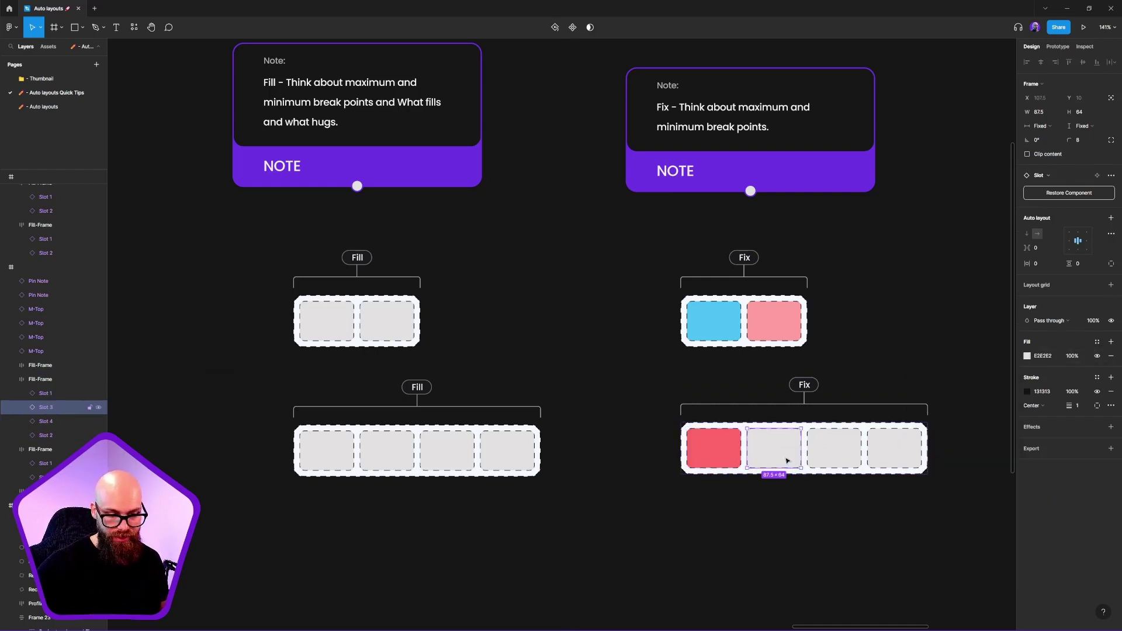
left_click(1027, 356)
left_click(969, 482)
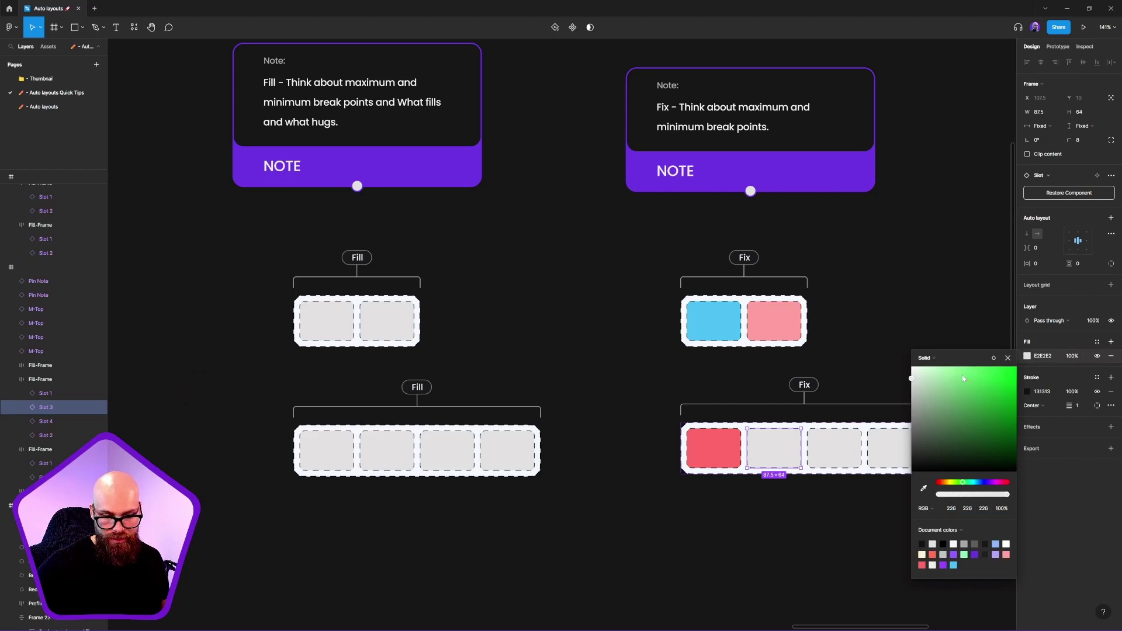
left_click(999, 385)
Change the fill of the third slot in the four-slot Fix frame to light blue and select the red Slot 1.
left_click(834, 447)
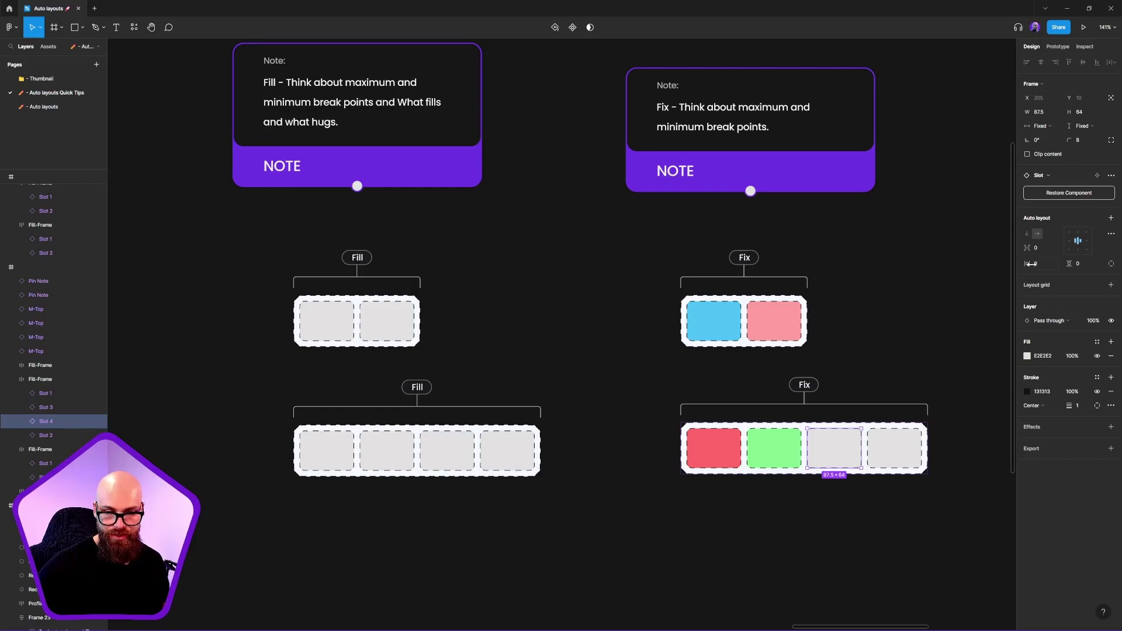
left_click(53, 393)
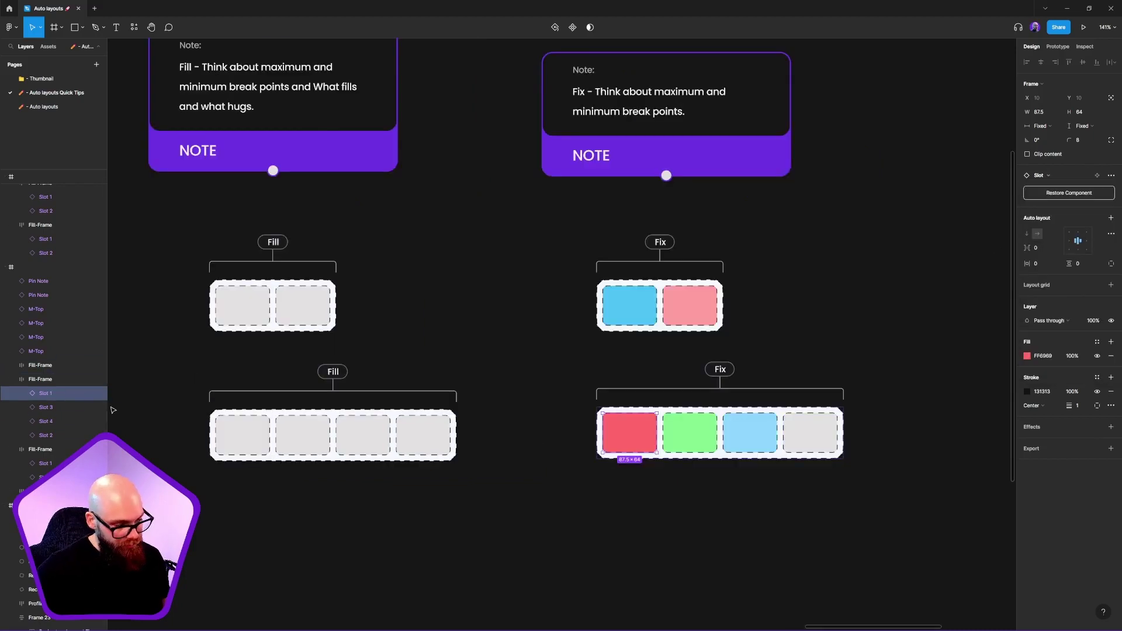
Hide the red, green and light blue slots of the four-slot Fix frame one by one, and show all three again.
left_click(98, 392)
left_click(97, 407)
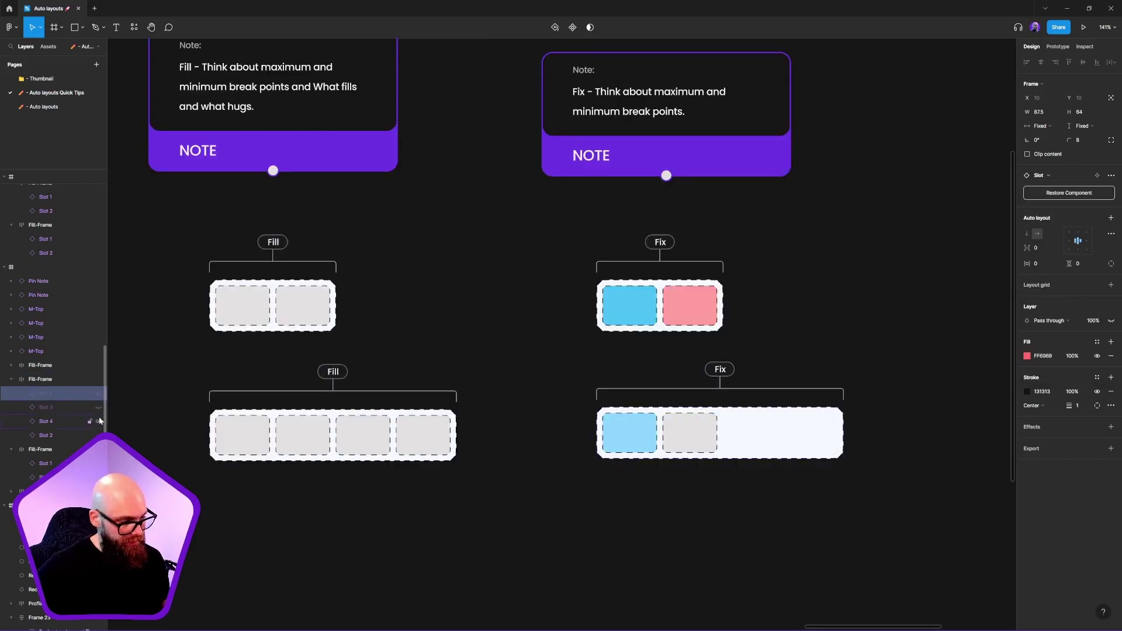
left_click(98, 422)
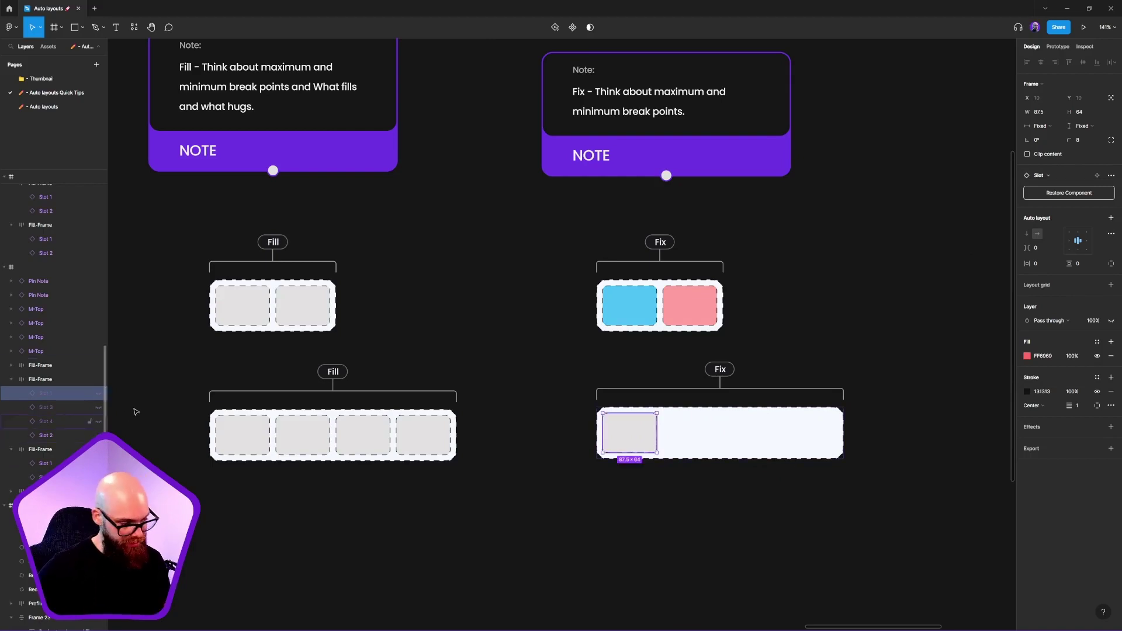
left_click(98, 393)
left_click(97, 408)
left_click(98, 422)
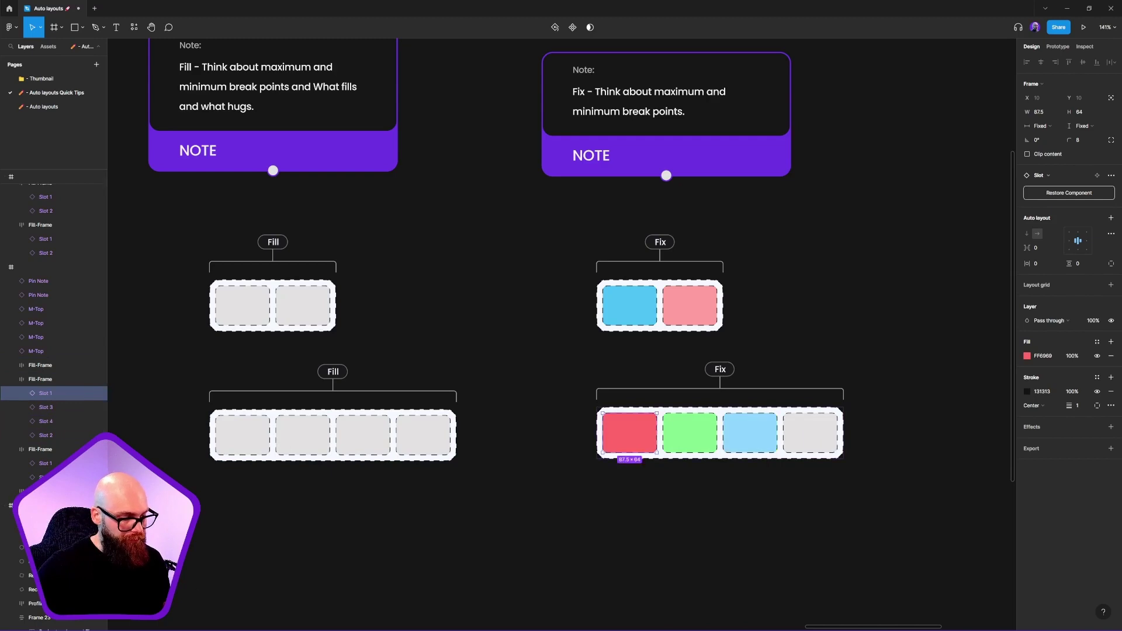
Add three duplicates of the grey fourth slot inside the four-slot Fix frame and clear the selection.
left_click(45, 436)
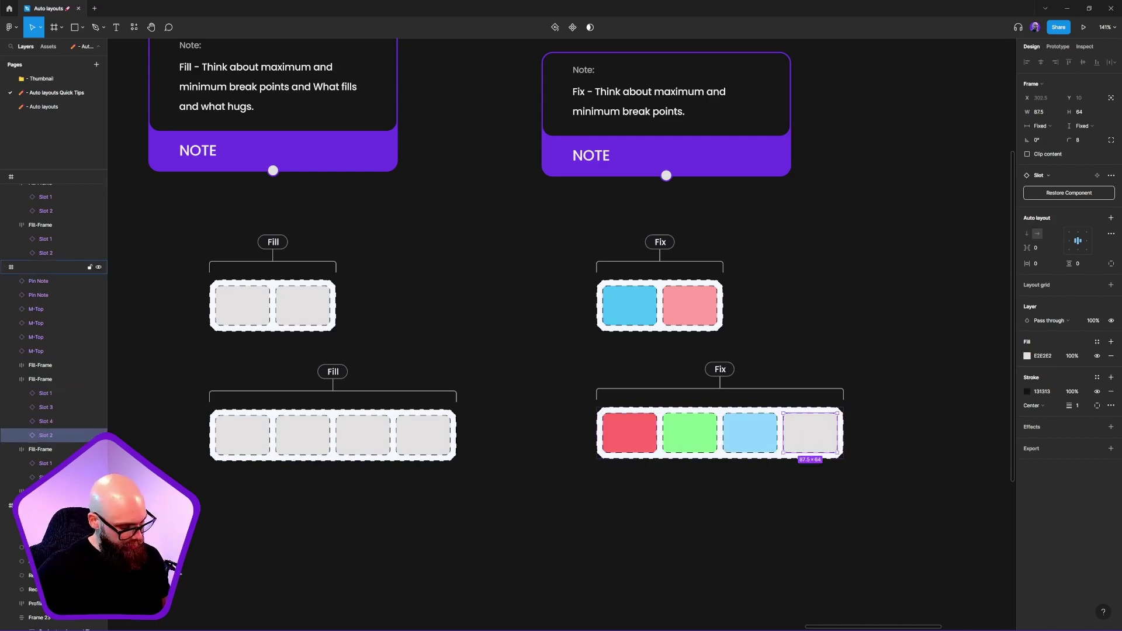
left_click_drag(811, 432, 932, 432)
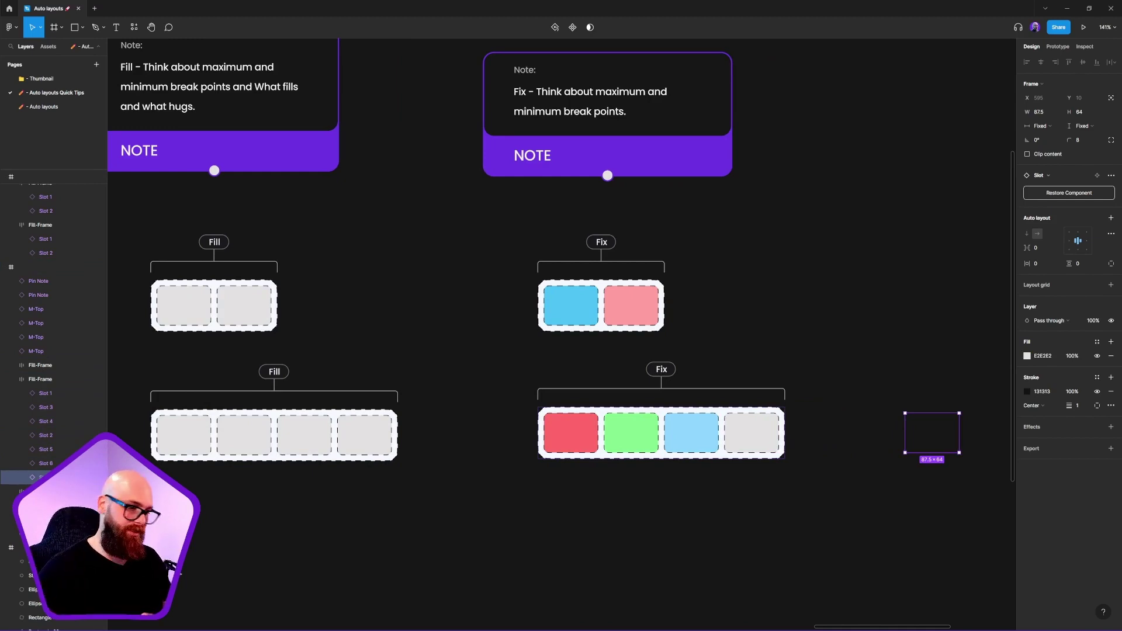
left_click(641, 617)
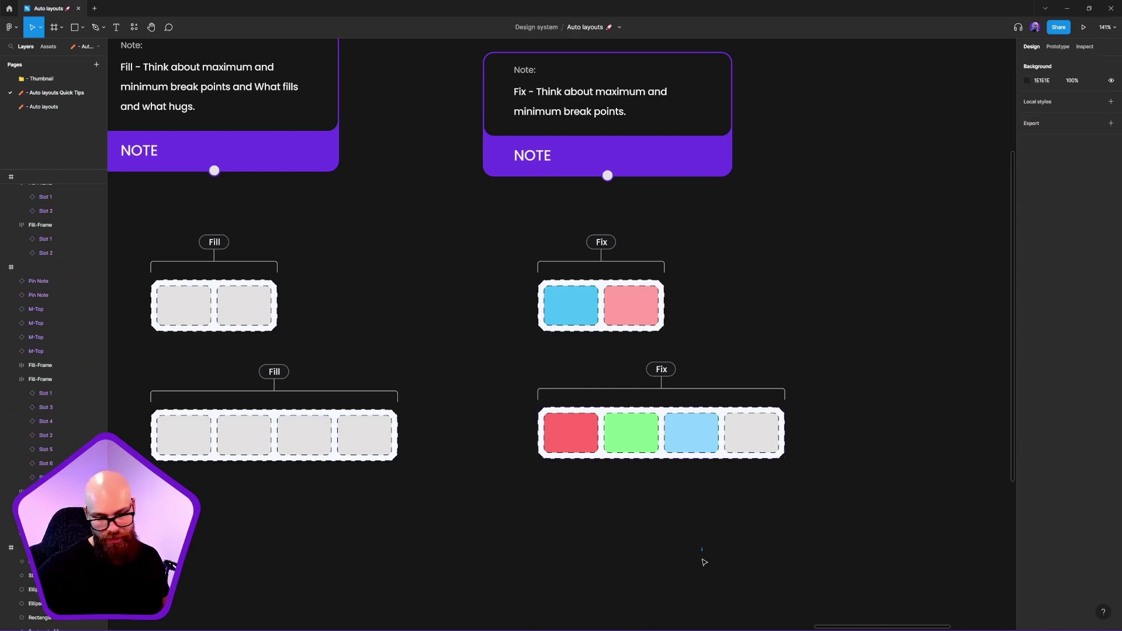
Change the horizontal resizing of the lower Fix frame from Fixed width to Hug contents and deselect it.
left_click(672, 455)
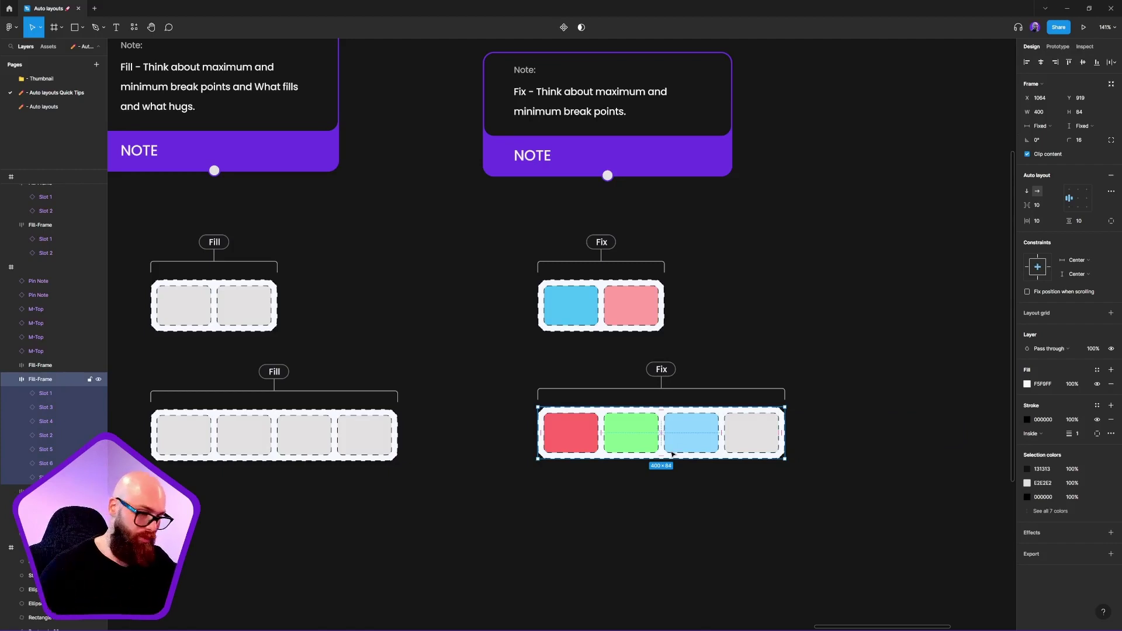
left_click(1054, 128)
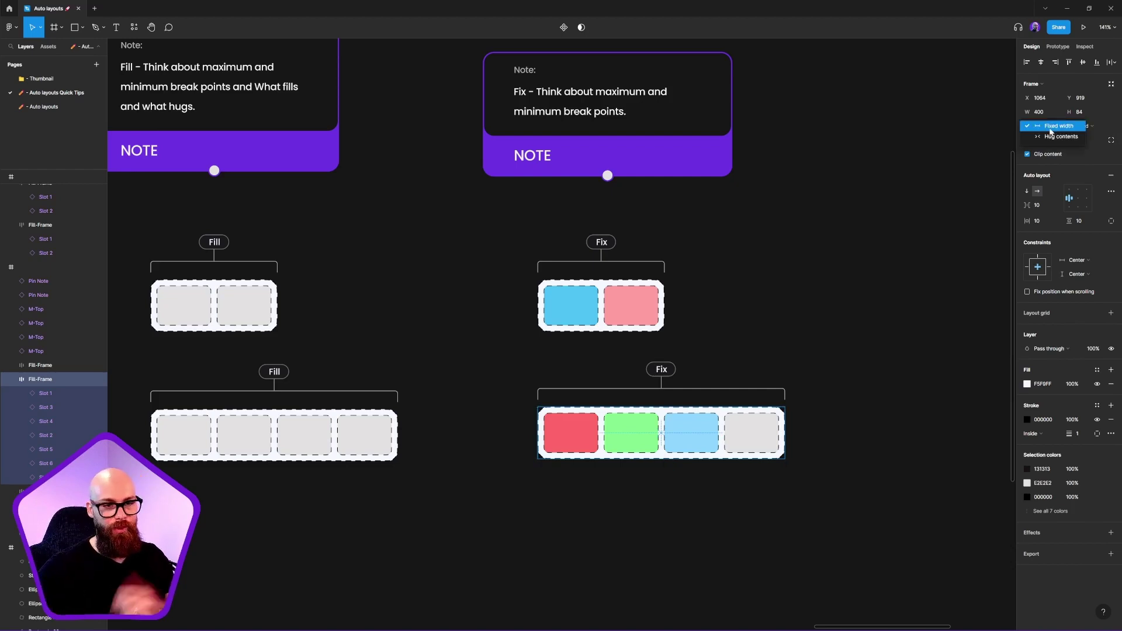
left_click(1051, 140)
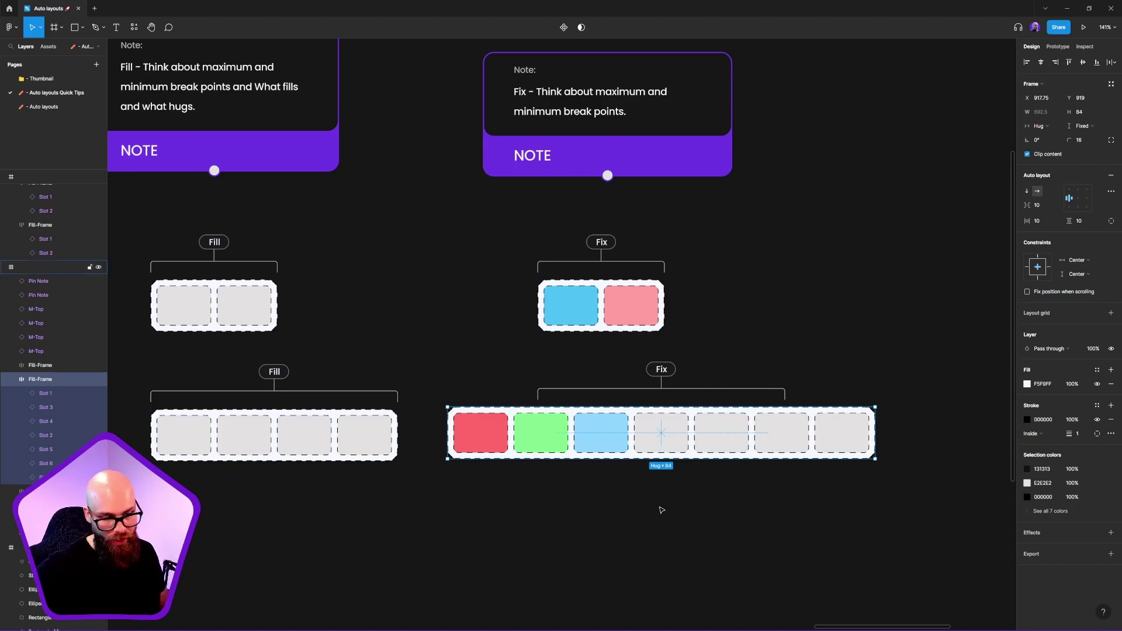
scroll(663, 510, "down", 5, "ctrl")
scroll(662, 511, "down", 5, "ctrl")
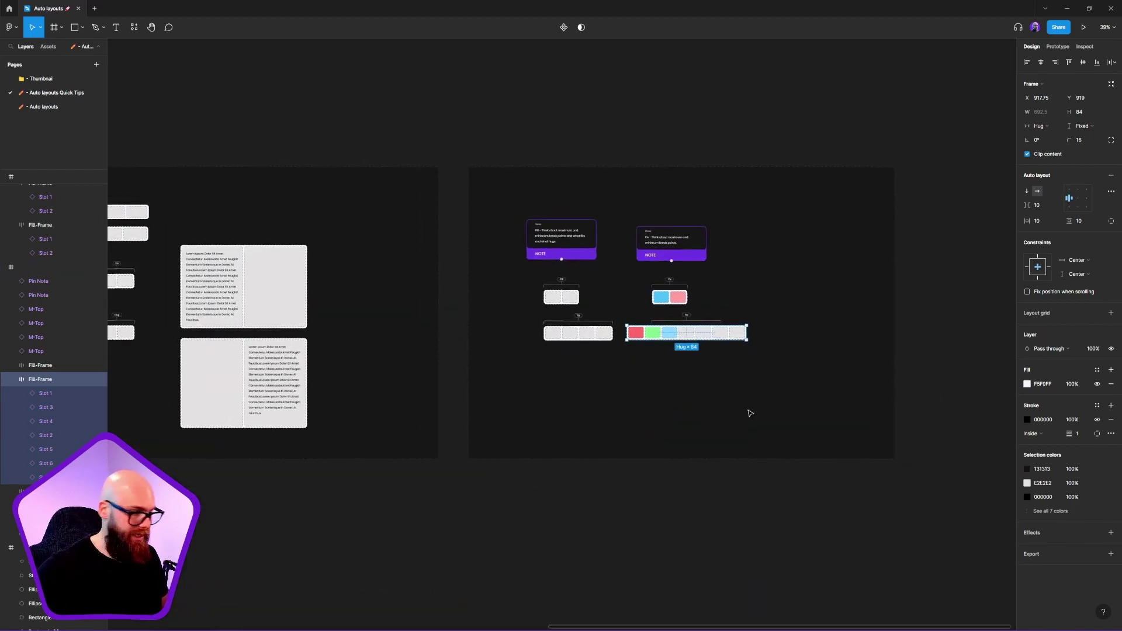
left_click(789, 514)
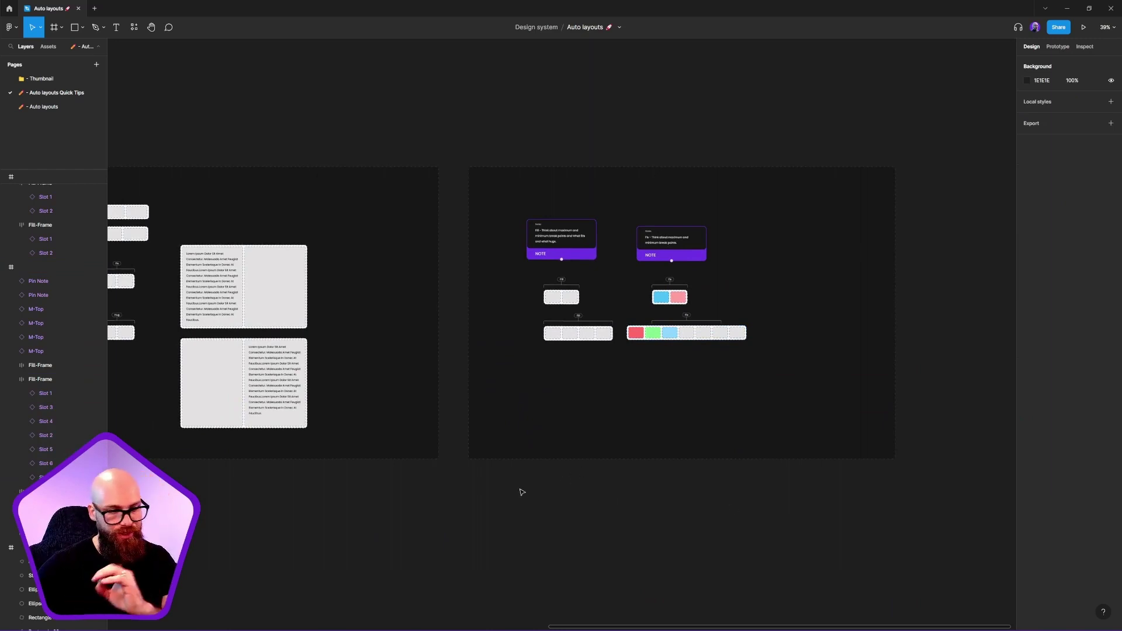
Review the earlier text-slot and Outside Controls The Inside example layouts, ending on the Building design system title card.
scroll(333, 420, "left", 5)
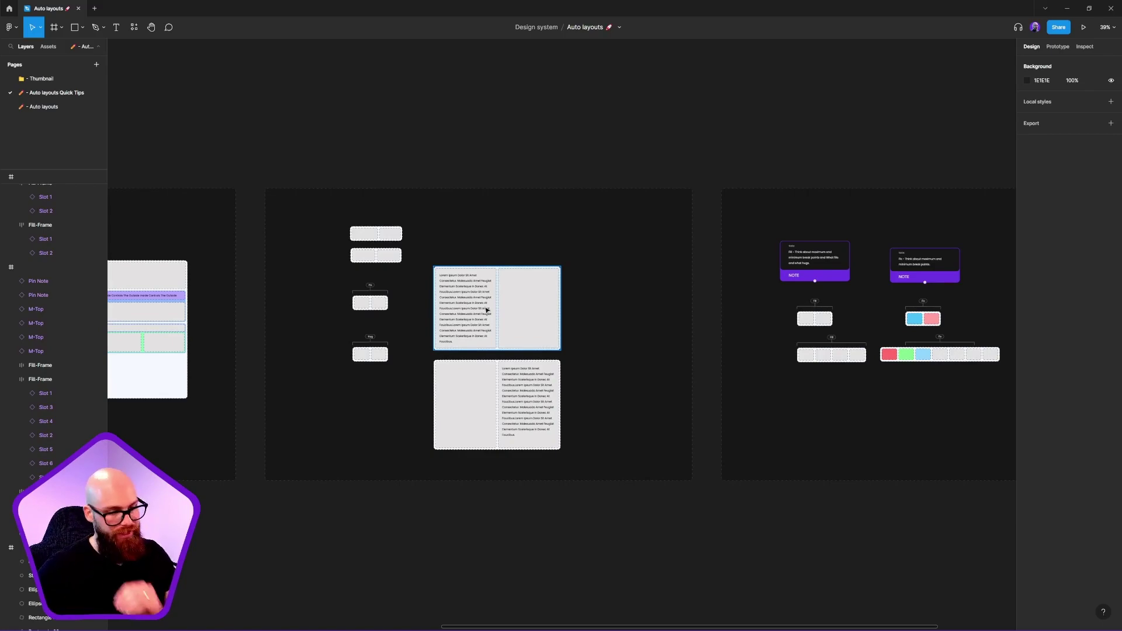
scroll(508, 497, "left", 8)
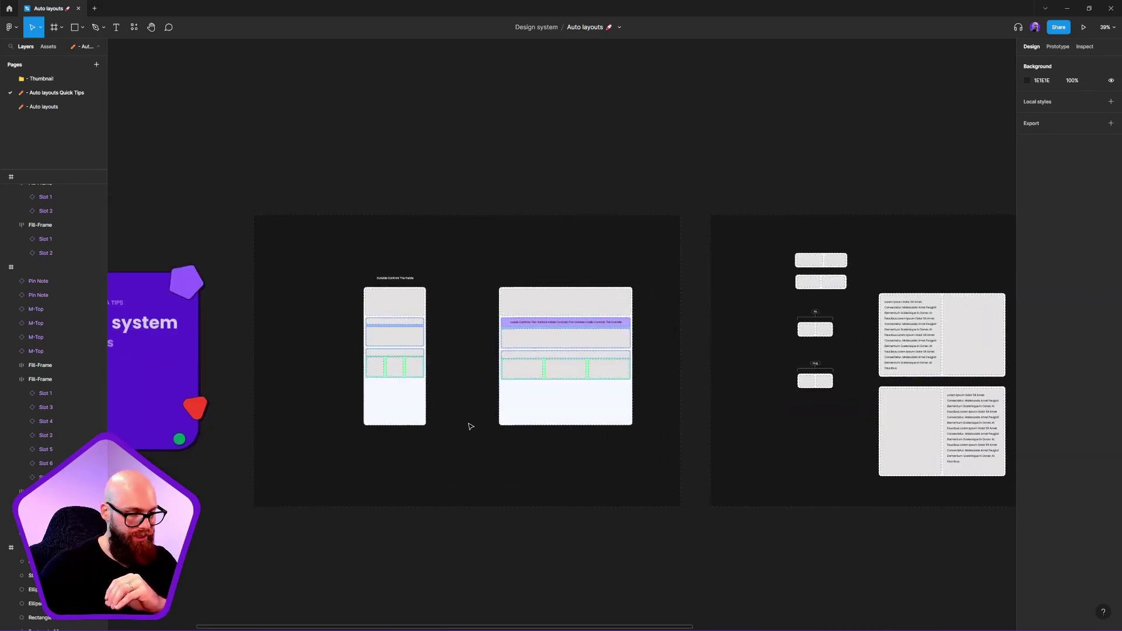
scroll(427, 359, "up", 5)
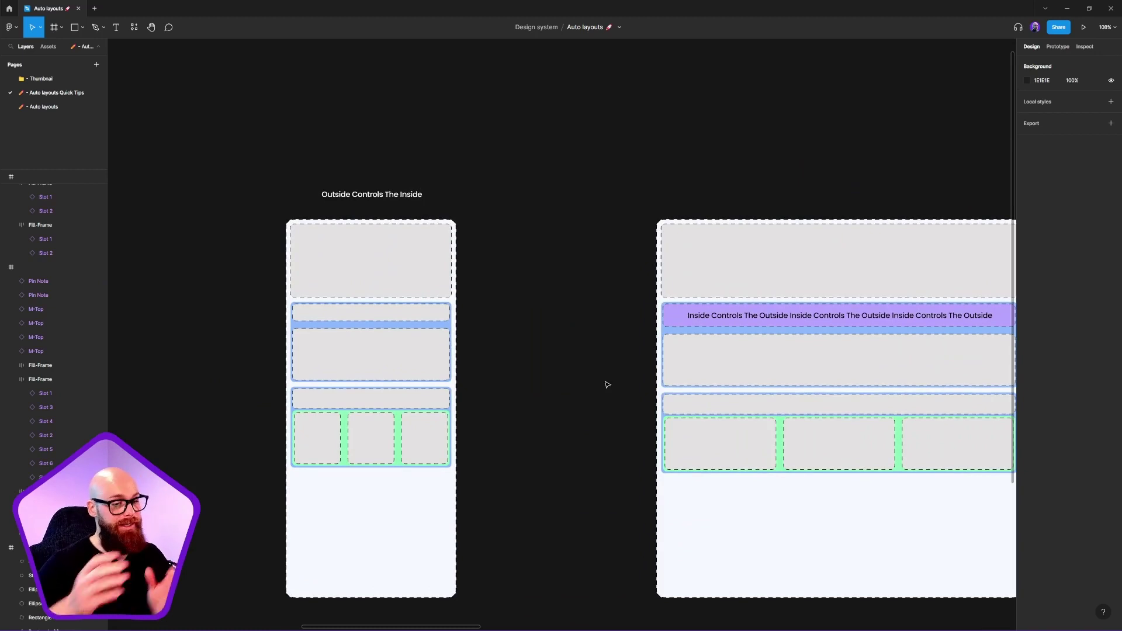
left_click_drag(842, 266, 541, 222)
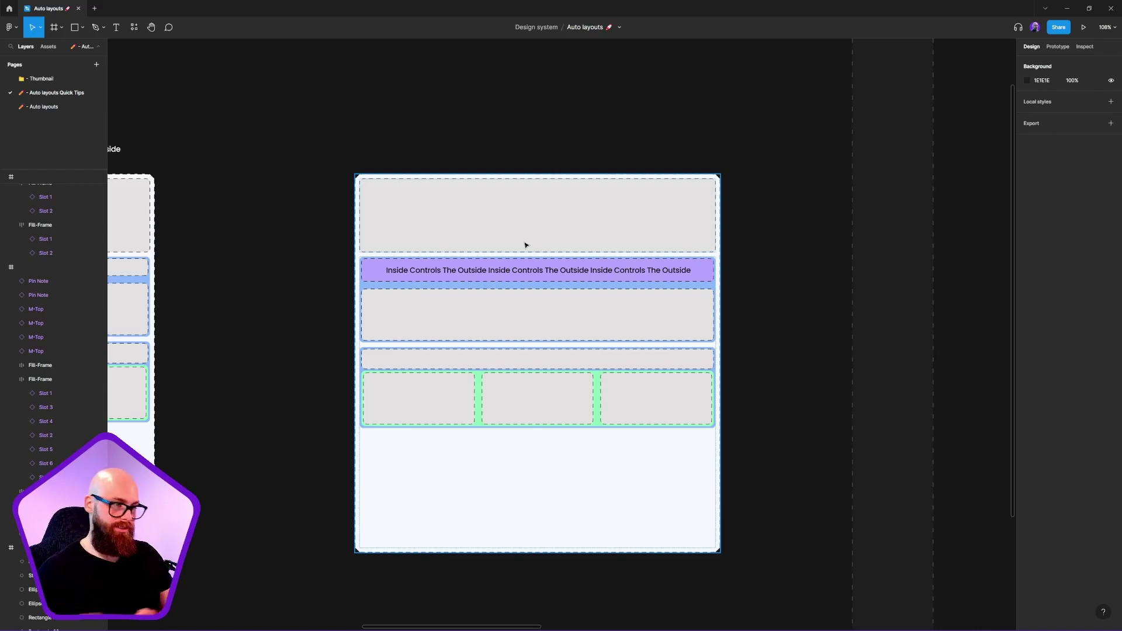
left_click_drag(286, 318, 759, 333)
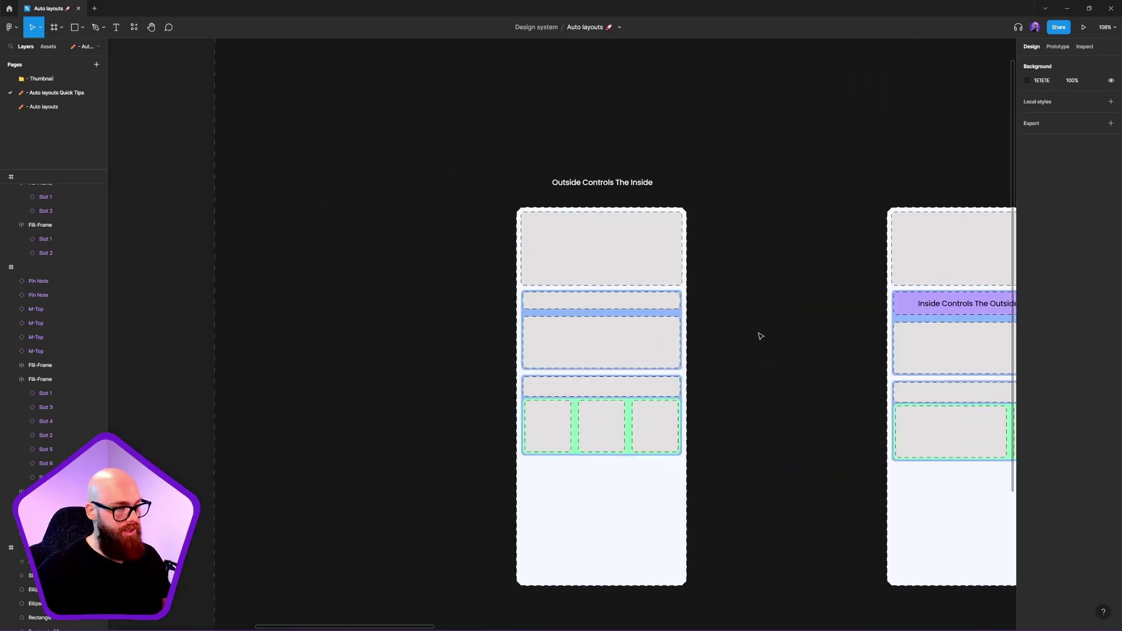
scroll(612, 336, "down", 5)
left_click_drag(612, 337, 764, 296)
scroll(764, 297, "up", 5)
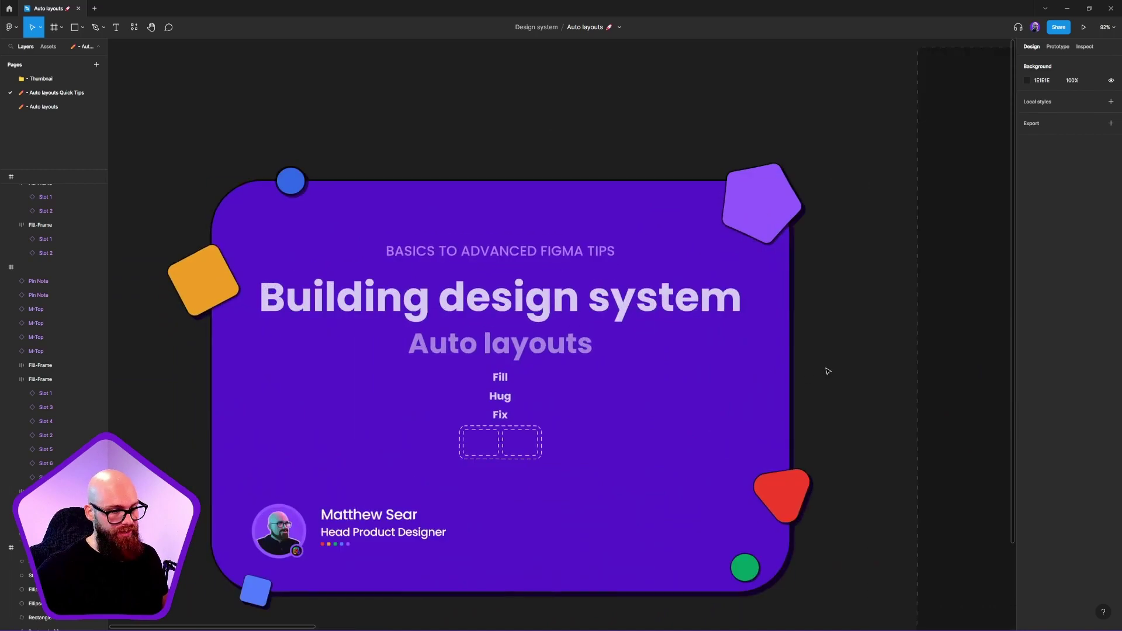